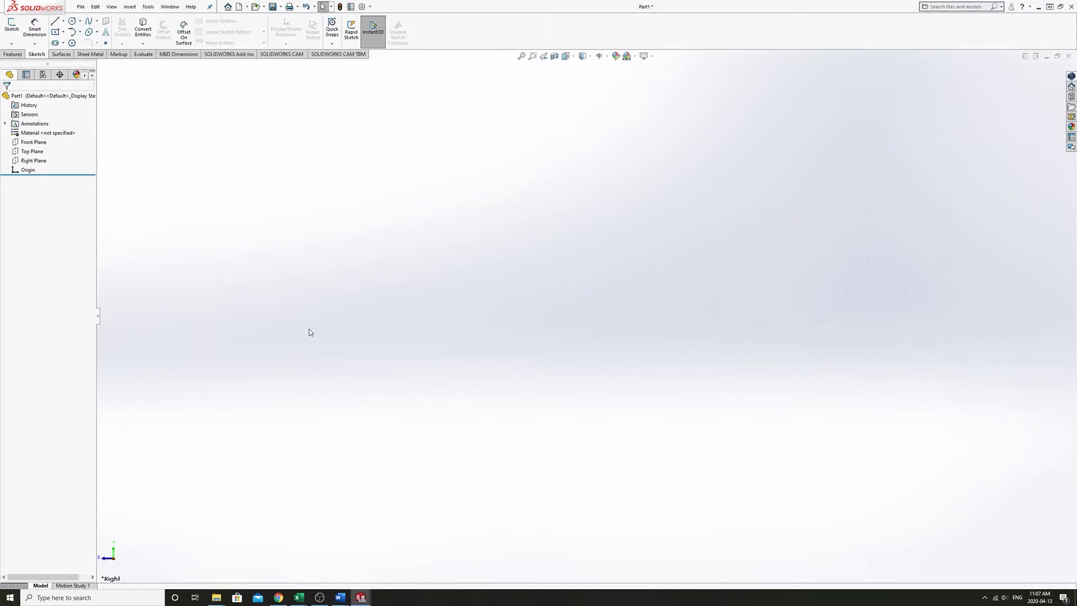
Step: Start a new sketch on the Right Plane
click(34, 161)
middle_drag(258, 263, 223, 169)
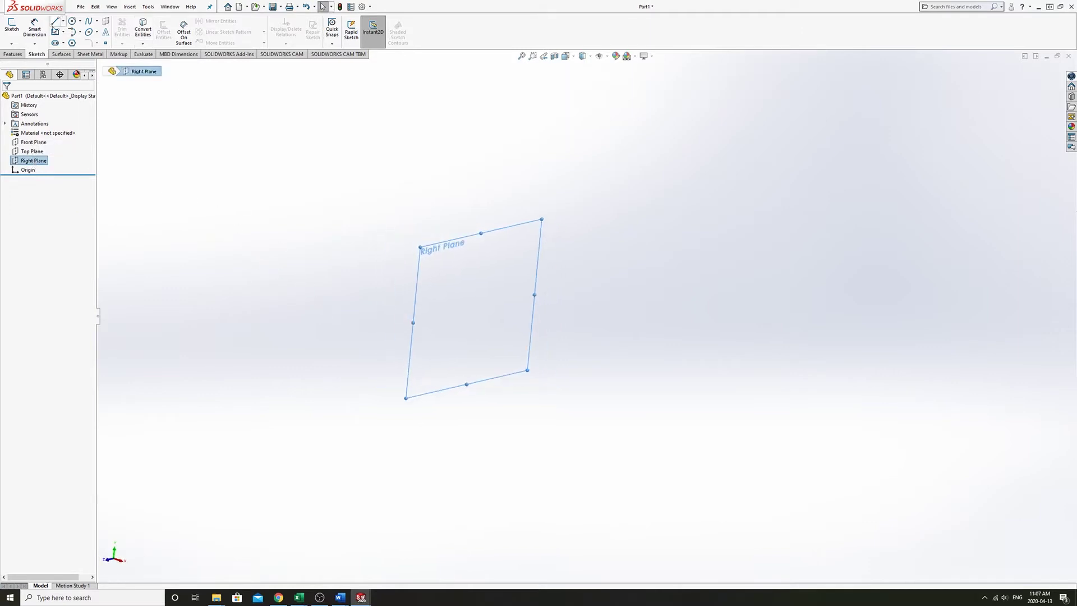
click(11, 25)
scroll(848, 296, down, 1)
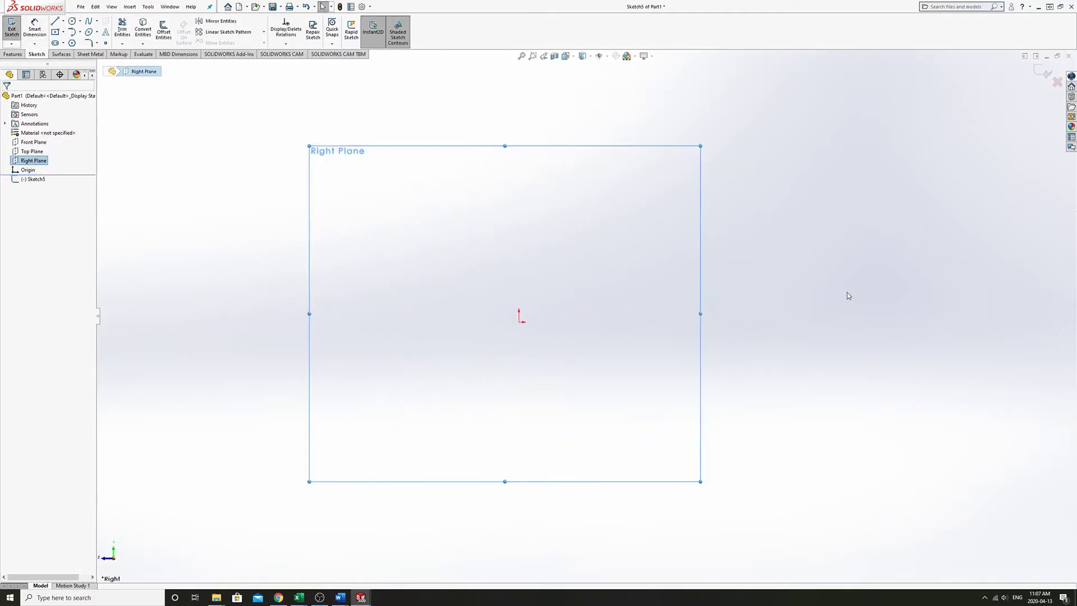
Step: Sketch the airfoil's upper curve as a five-point spline, arching from the leading edge down to a trailing-edge point
click(89, 21)
click(560, 263)
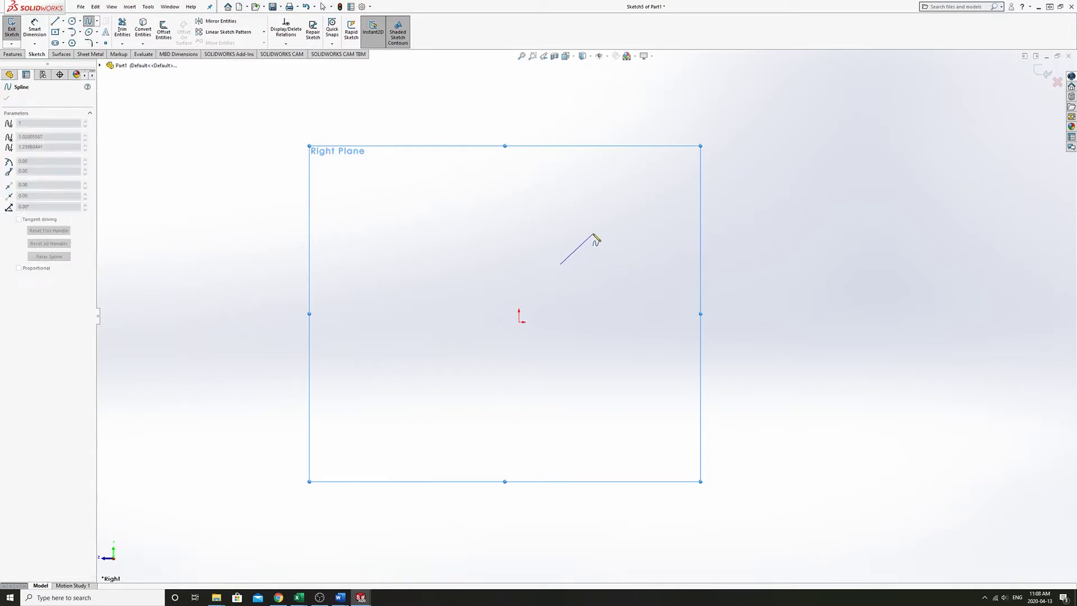
click(591, 232)
click(683, 225)
click(820, 257)
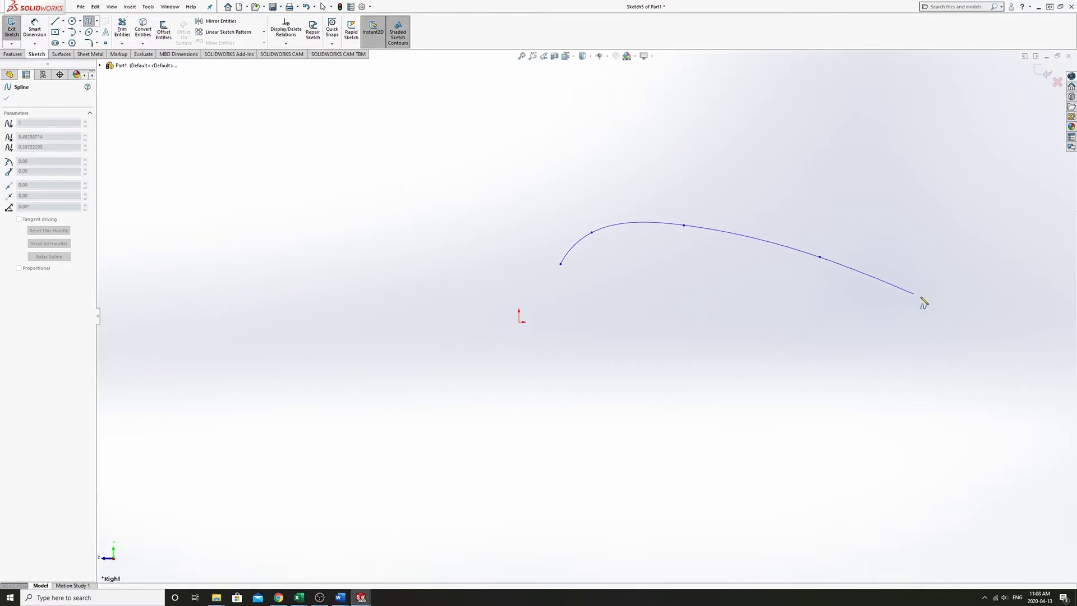
click(957, 308)
key(Escape)
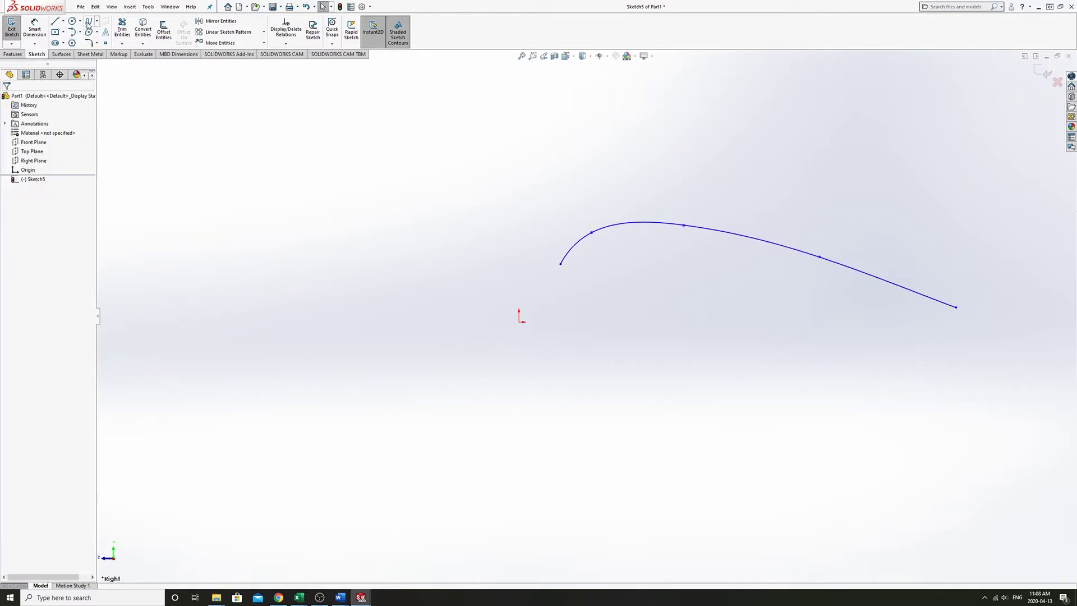
Step: Sketch the airfoil's lower curve as a six-point spline from the leading-edge point to the trailing-edge point, closing the profile
click(89, 21)
click(560, 264)
click(562, 285)
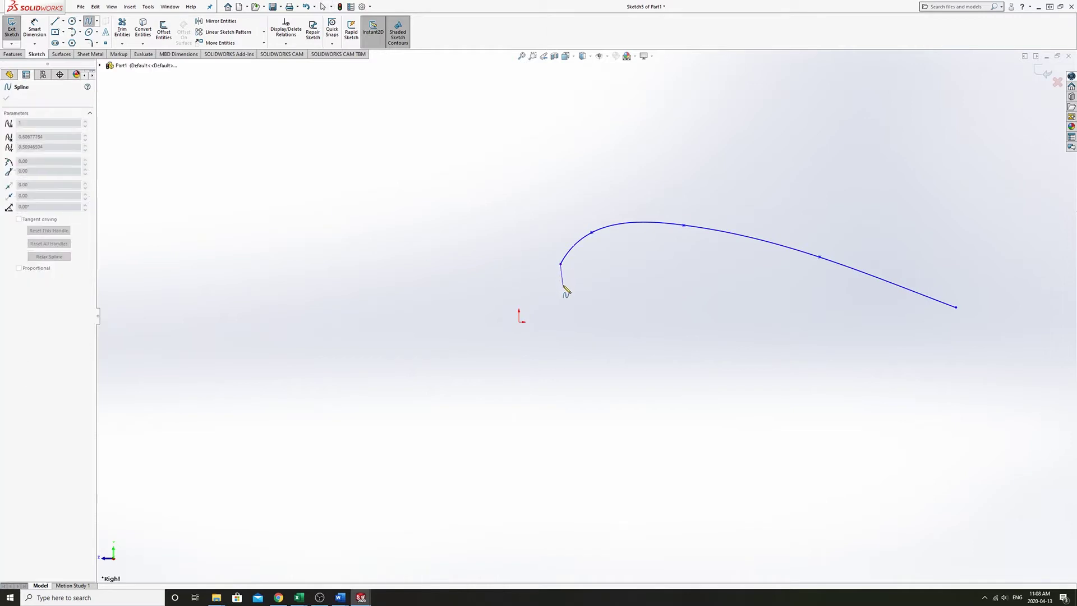
click(619, 317)
click(791, 314)
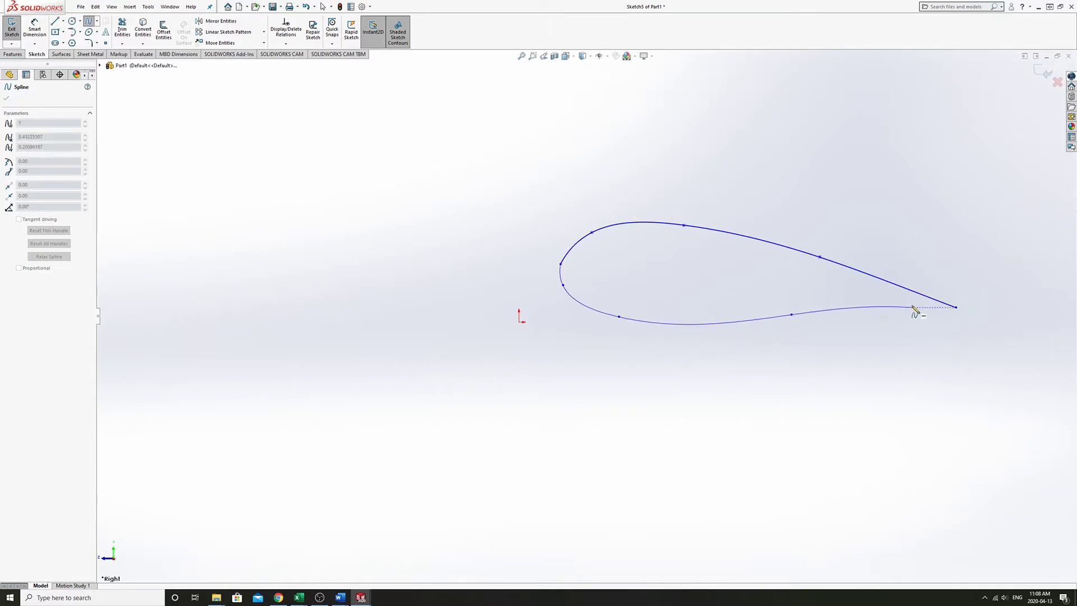
click(895, 304)
click(956, 307)
key(Escape)
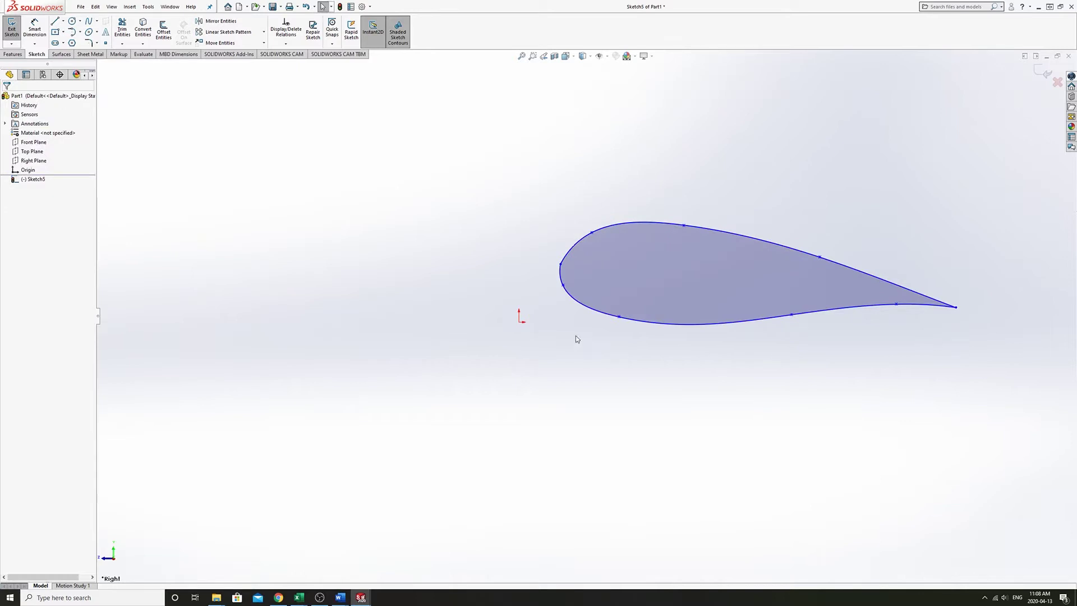
Step: Add a Tangent relation between the upper and lower splines
click(561, 260)
ctrl+click(561, 274)
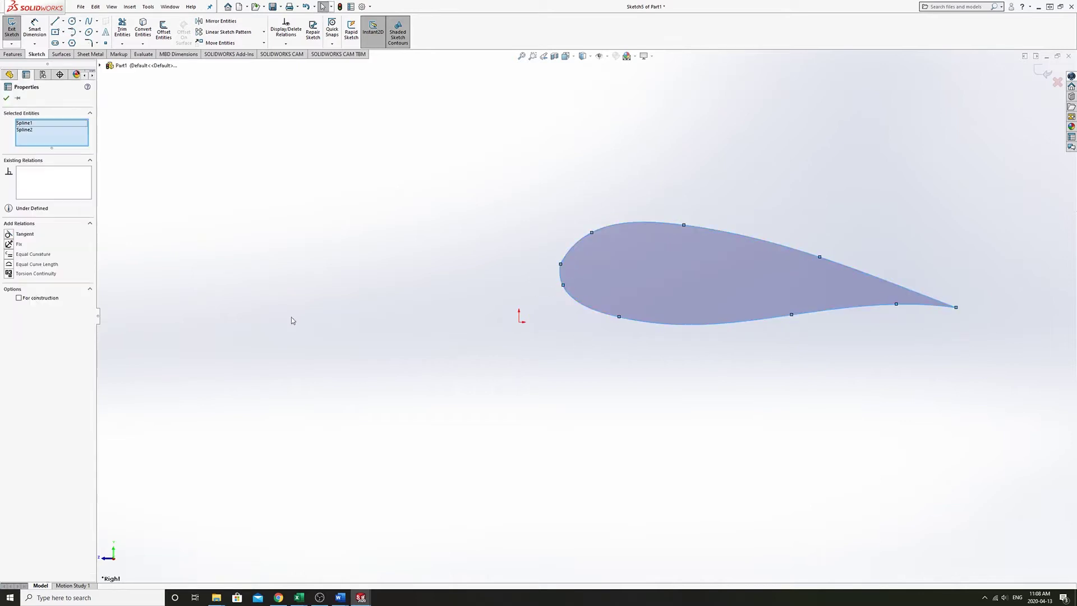
click(10, 235)
click(565, 368)
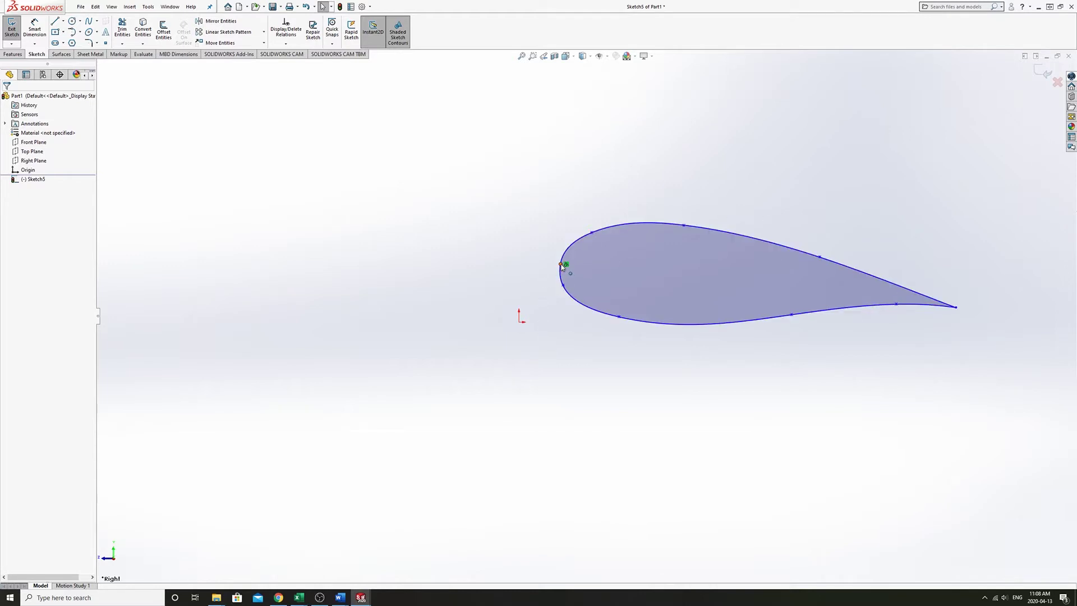
click(562, 265)
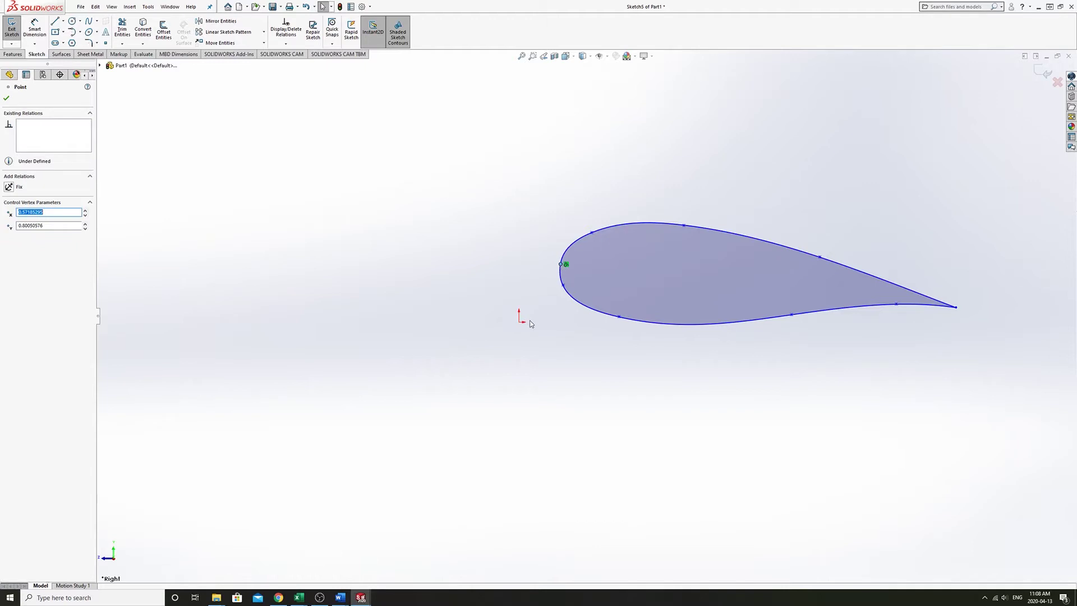
ctrl+click(520, 322)
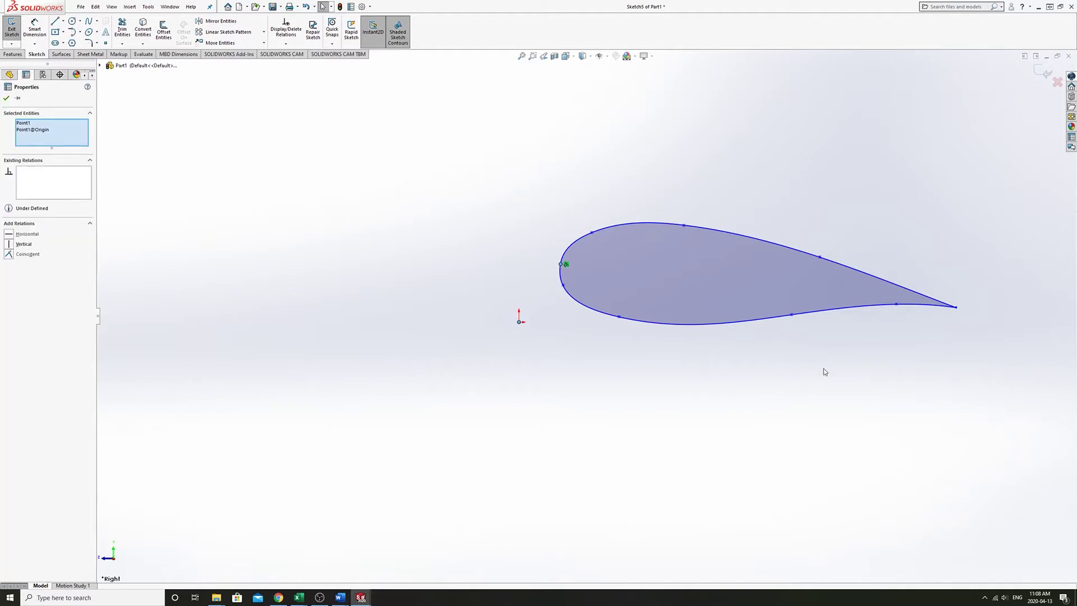
click(872, 370)
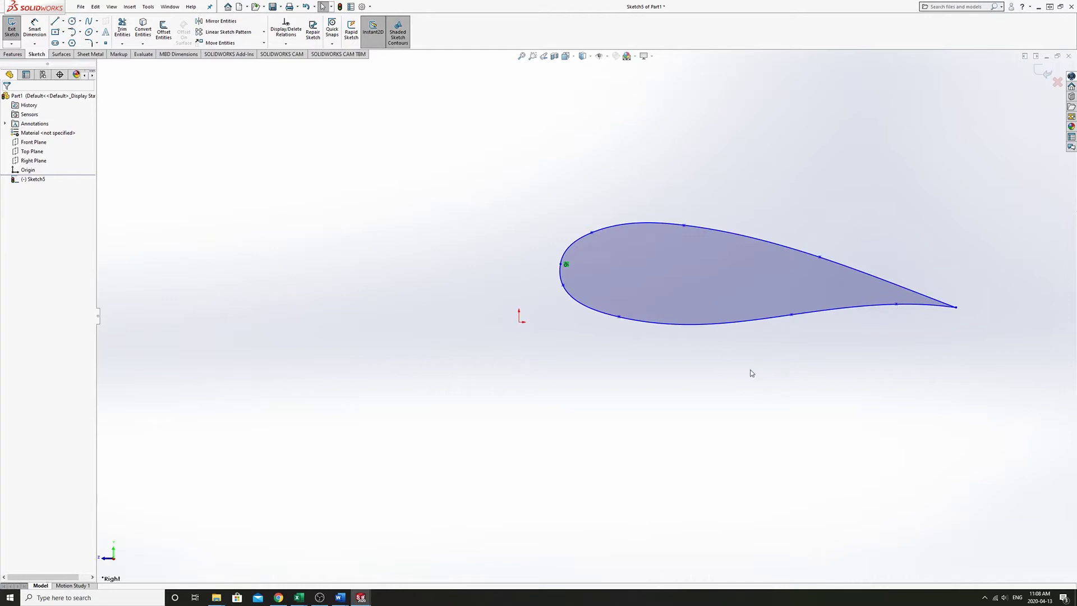
Step: Try moving the leading-edge point and a lower spline point, undoing each move
mouse_move(561, 264)
mouse_down()
mouse_move(558, 294)
mouse_move(567, 260)
mouse_move(577, 260)
mouse_move(550, 248)
mouse_up()
key(ctrl+z)
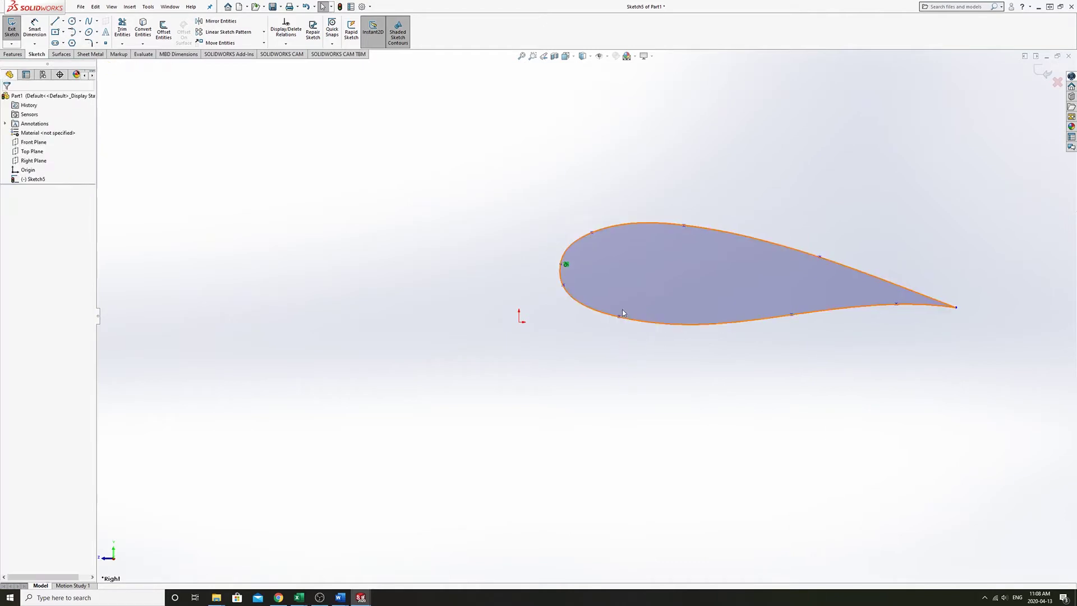
mouse_move(620, 317)
mouse_down()
mouse_move(615, 342)
mouse_move(631, 276)
mouse_move(629, 345)
mouse_move(620, 327)
mouse_up()
key(ctrl+z)
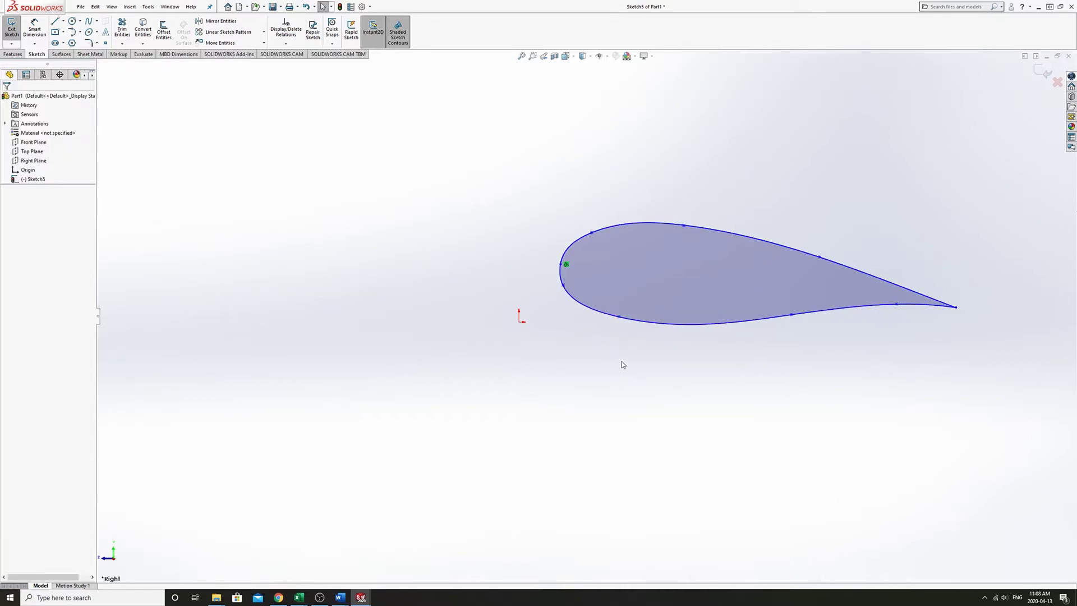
Step: Make the lower and upper splines Proportional, and shift the leading-edge point inward to scale the airfoil
click(578, 305)
click(22, 366)
click(407, 394)
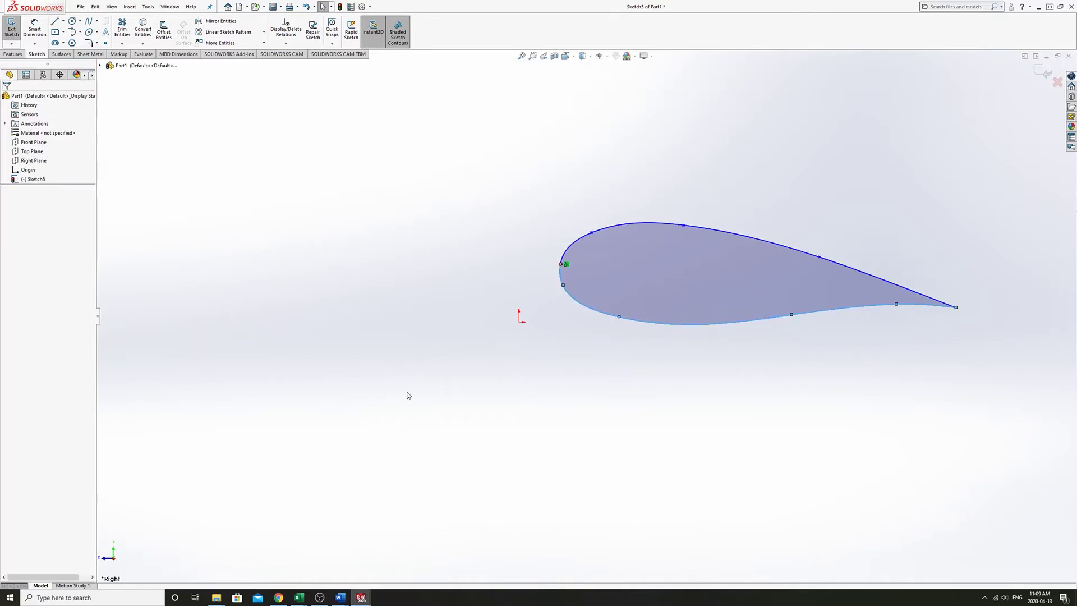
click(621, 229)
click(360, 372)
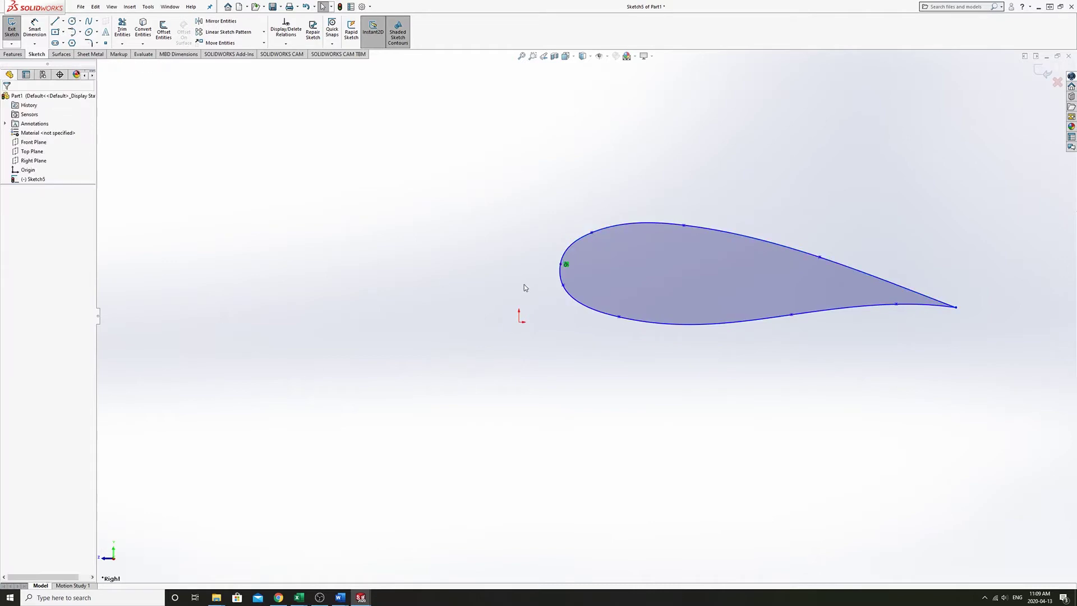
drag(562, 267, 595, 279)
click(592, 355)
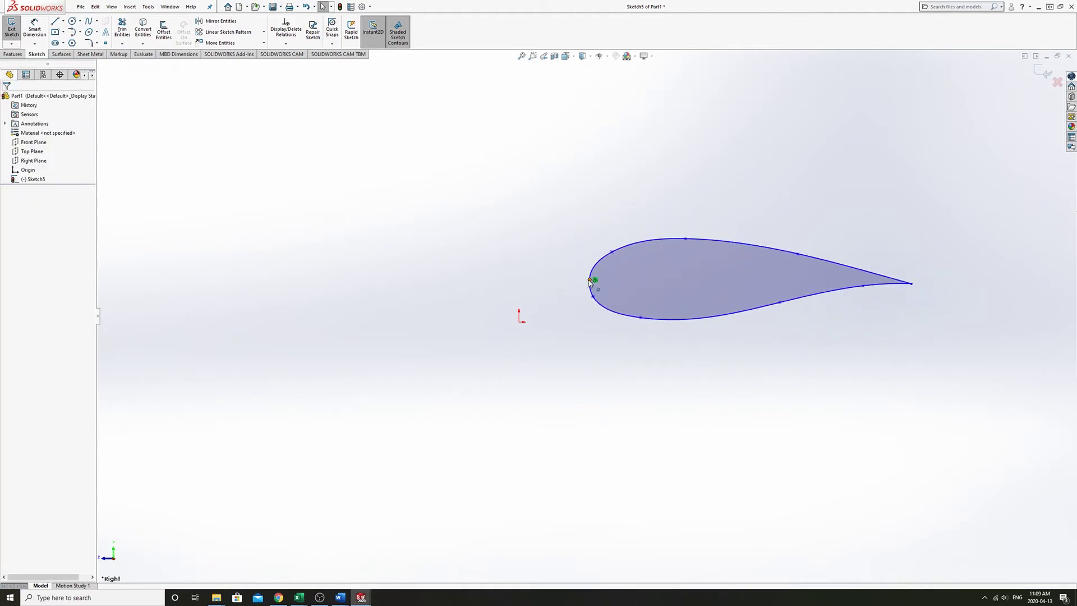
Step: Make the leading-edge point coincident with the origin, and pull the trailing-edge point outward and lower to enlarge the airfoil
click(590, 280)
ctrl+click(519, 323)
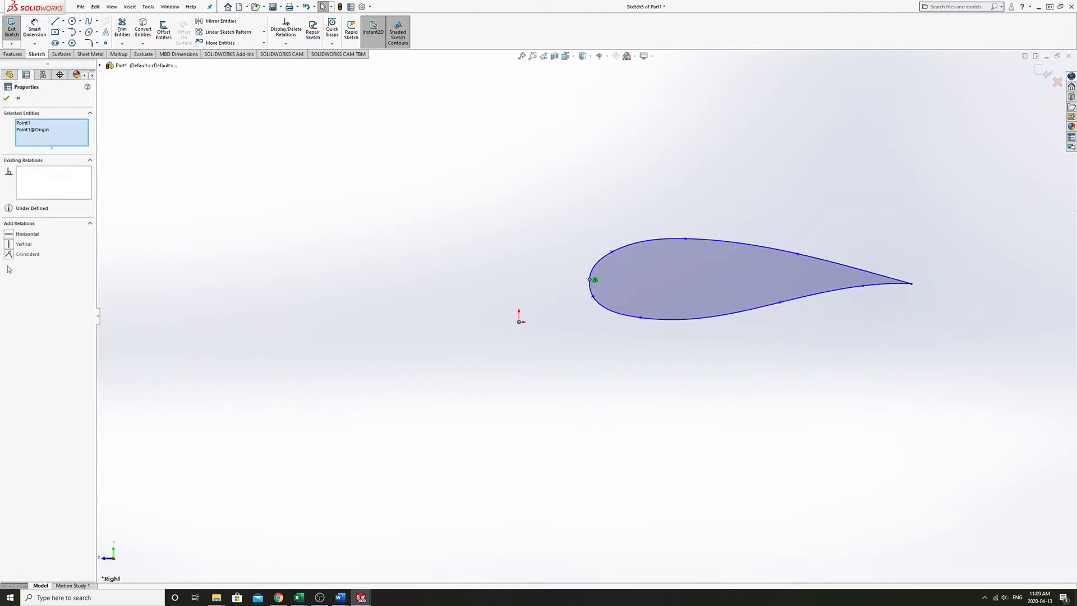
click(26, 254)
click(572, 402)
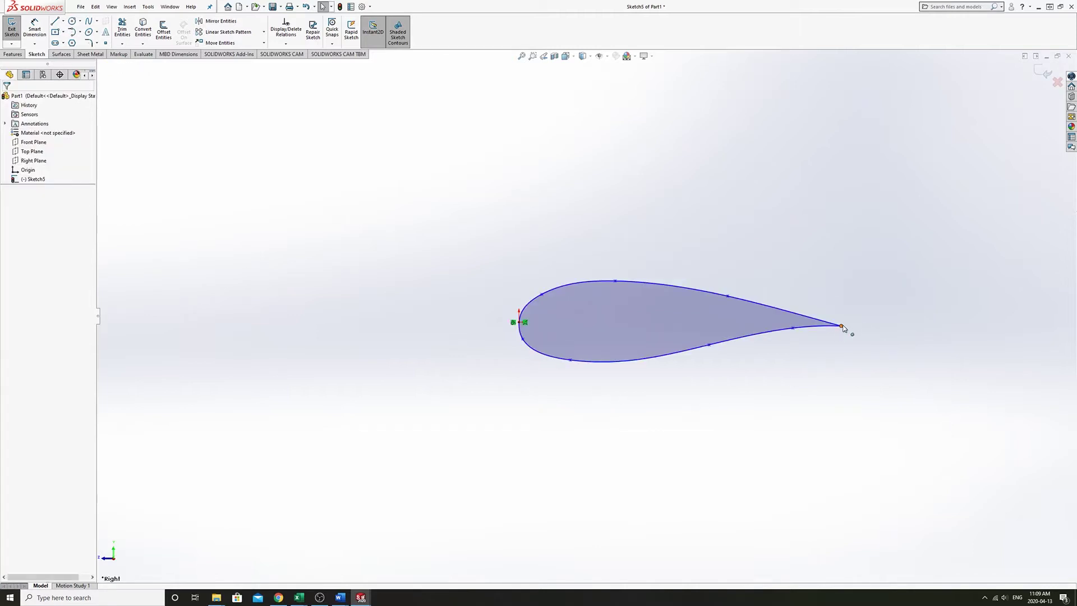
drag(840, 326, 928, 373)
click(334, 208)
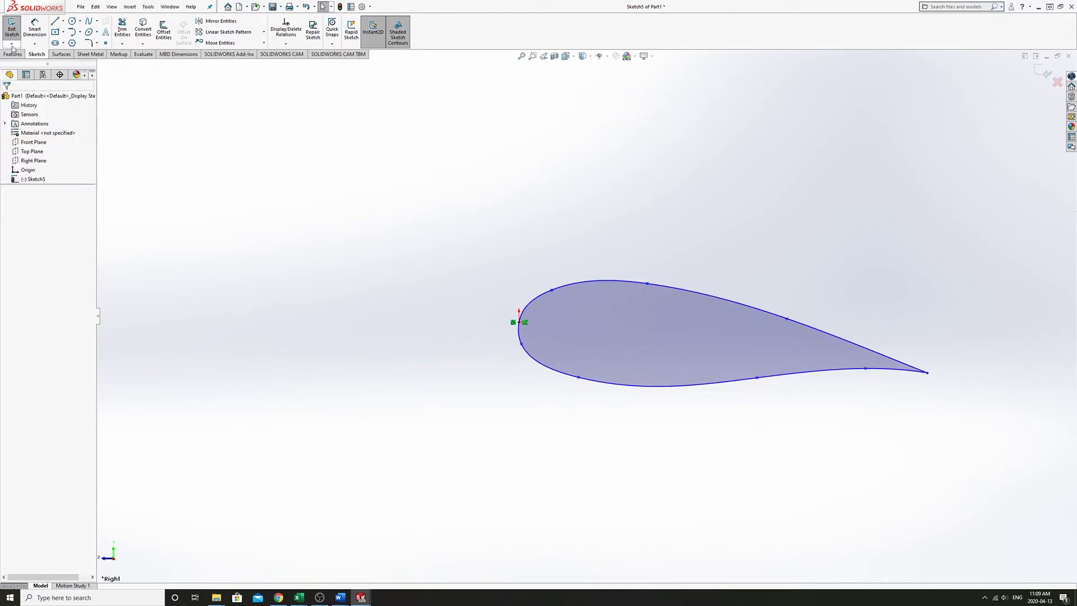
Step: Sketch a straight chord line from the leading edge at the origin to the trailing-edge point
click(55, 21)
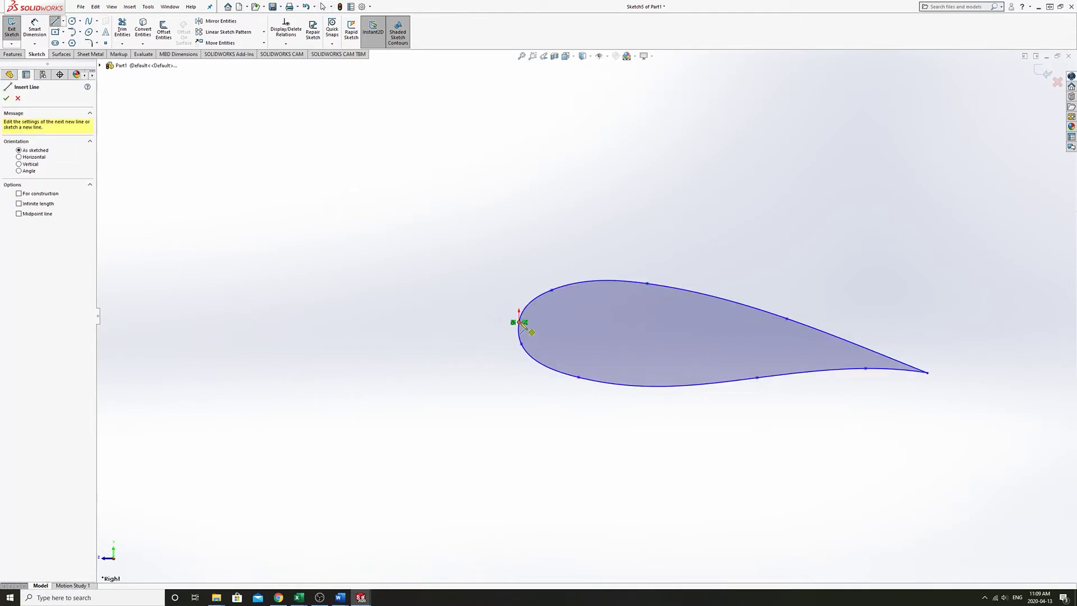
click(518, 322)
click(928, 372)
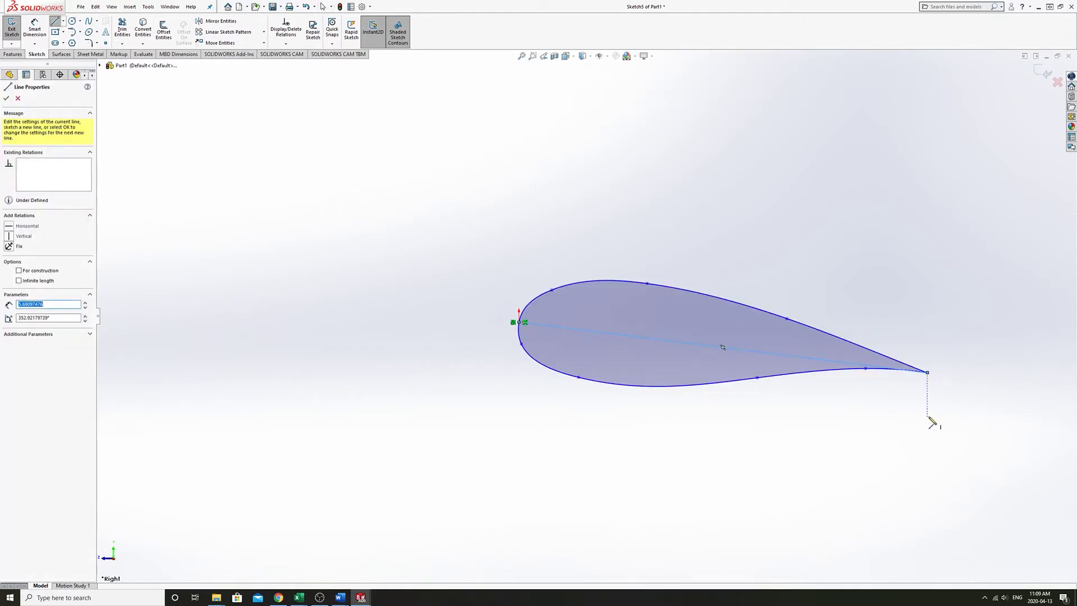
key(Escape)
Step: Dimension the chord line's length as 10 in, placing the dimension below the airfoil
click(34, 29)
click(690, 344)
click(448, 387)
text(10)
key(Return)
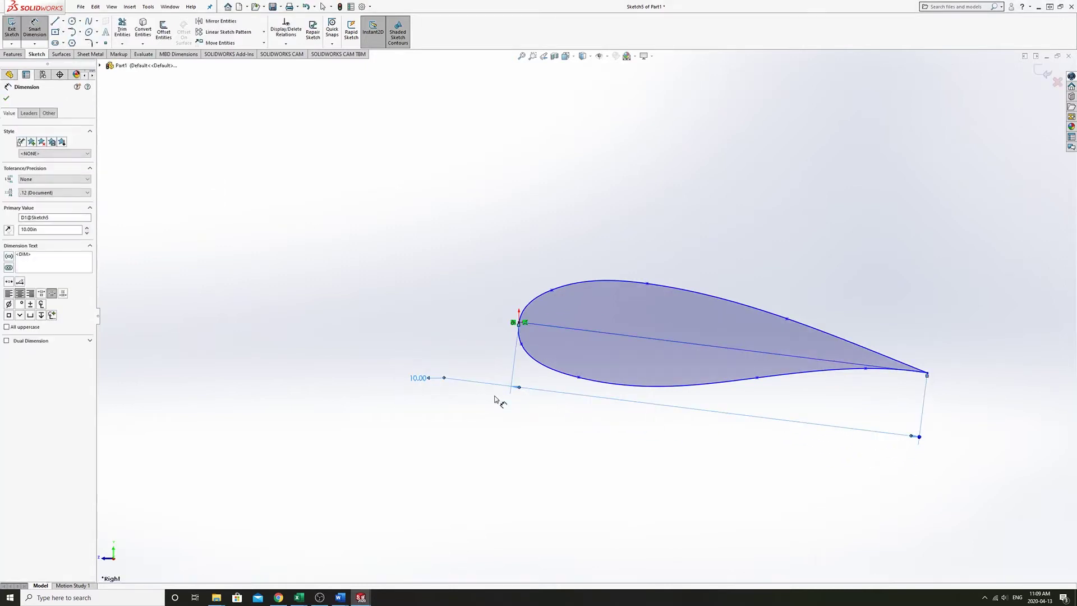
key(Escape)
Step: Sketch a line about 9.9 in long from the origin and a vertical line down to the trailing edge, making the long line horizontal
click(54, 21)
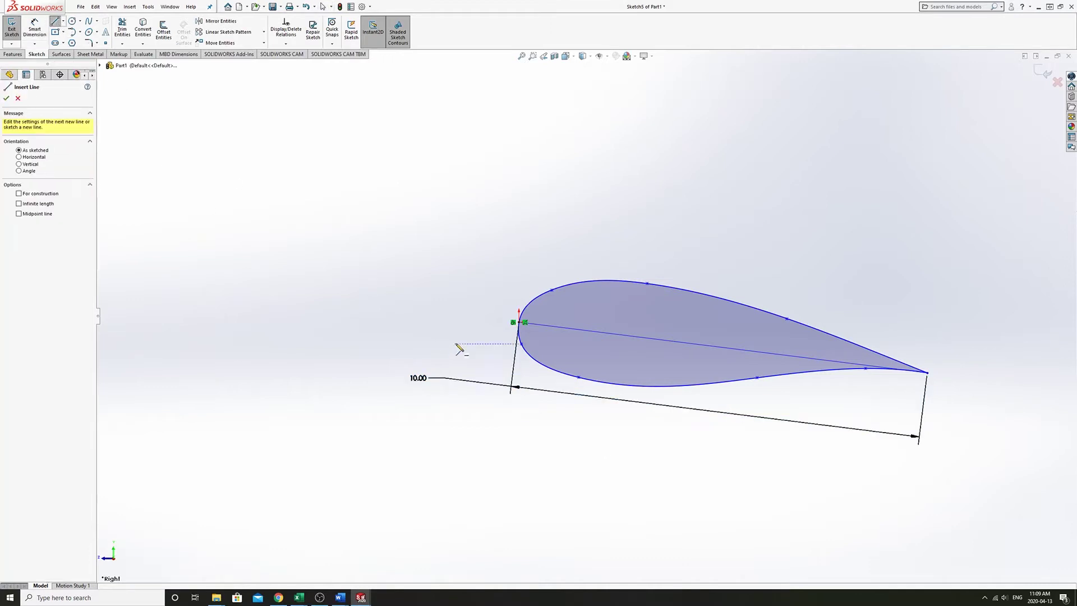
click(520, 323)
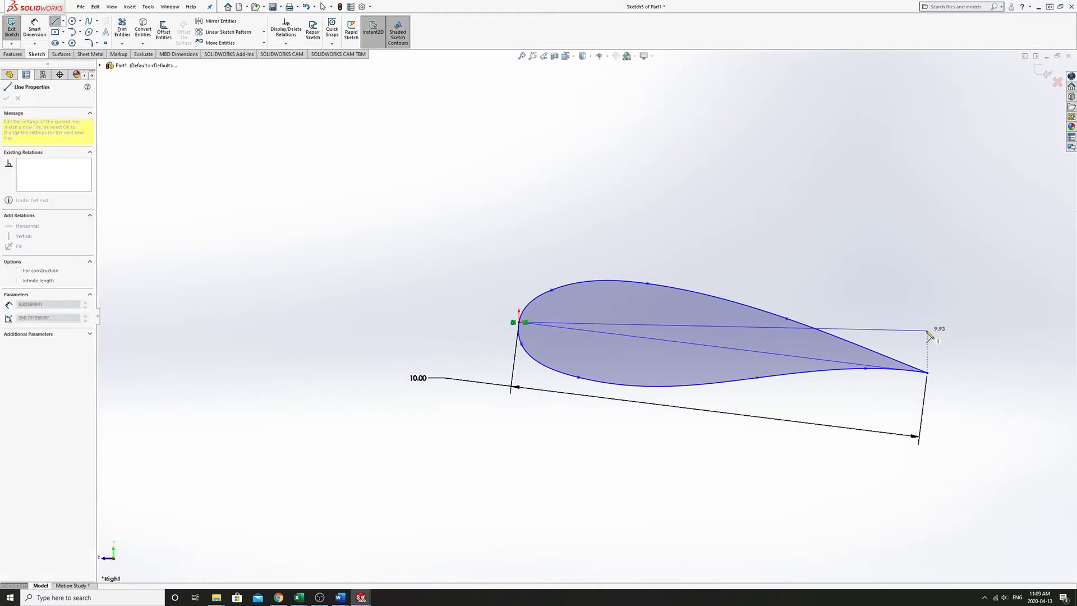
click(927, 329)
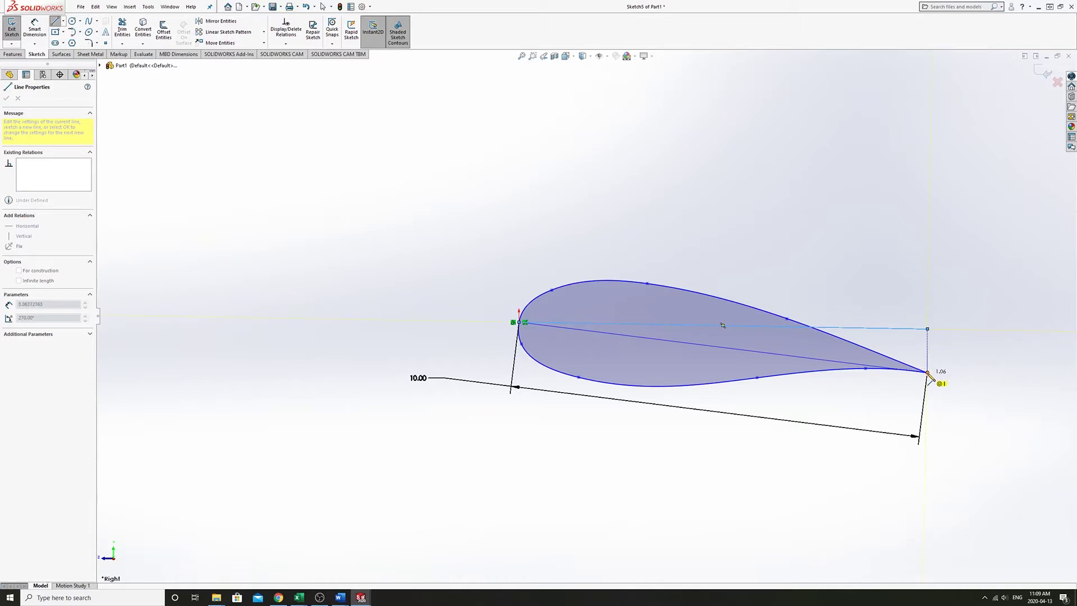
click(927, 371)
key(Escape)
click(834, 329)
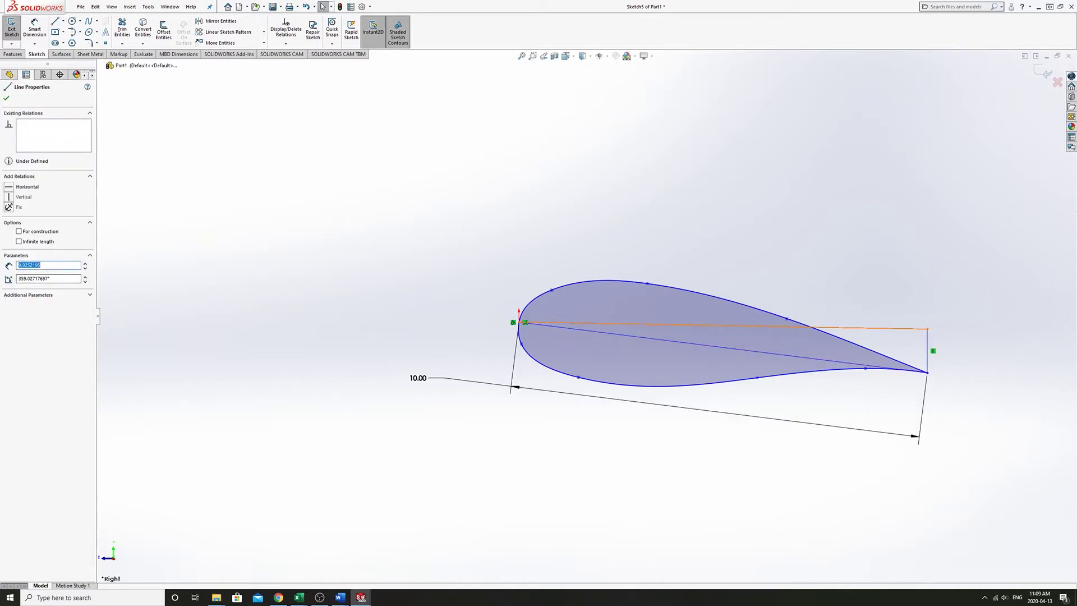
click(9, 188)
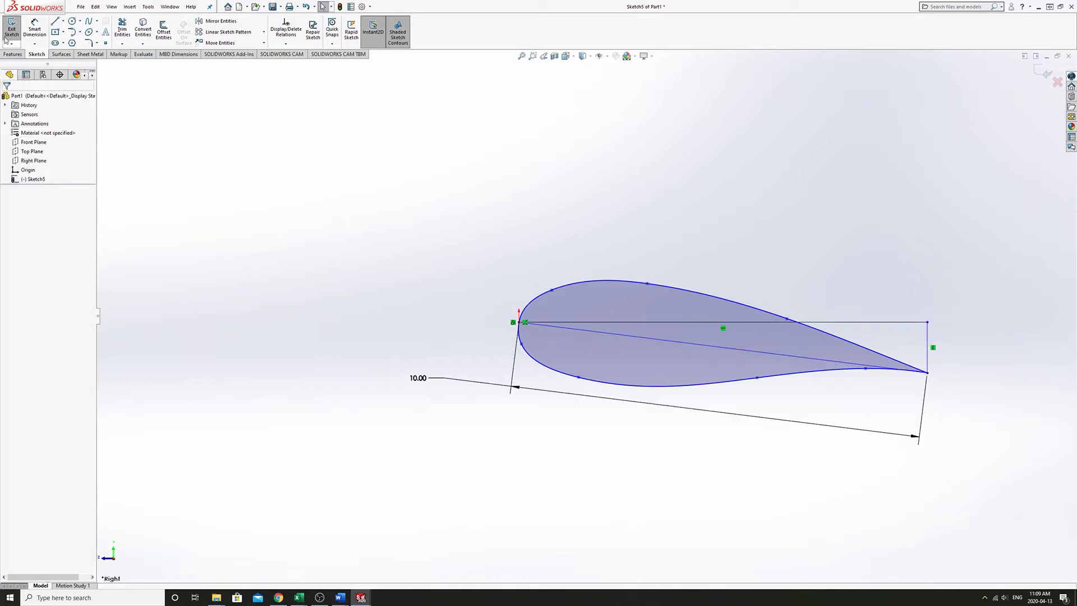
Step: Dimension the angle between the horizontal line and the chord line as 5 degrees
click(34, 29)
click(760, 322)
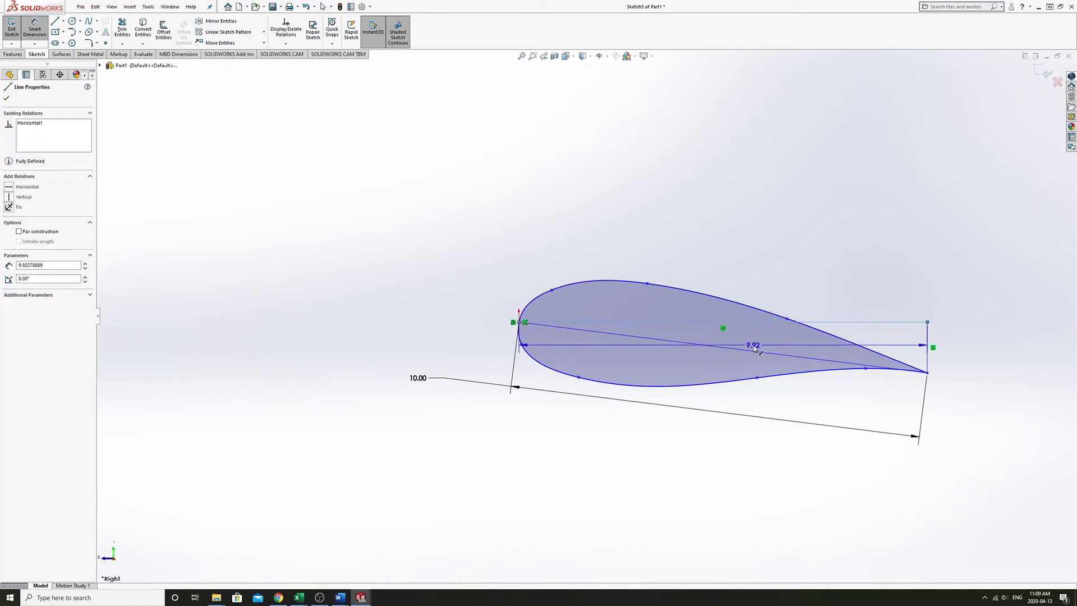
click(753, 351)
click(956, 349)
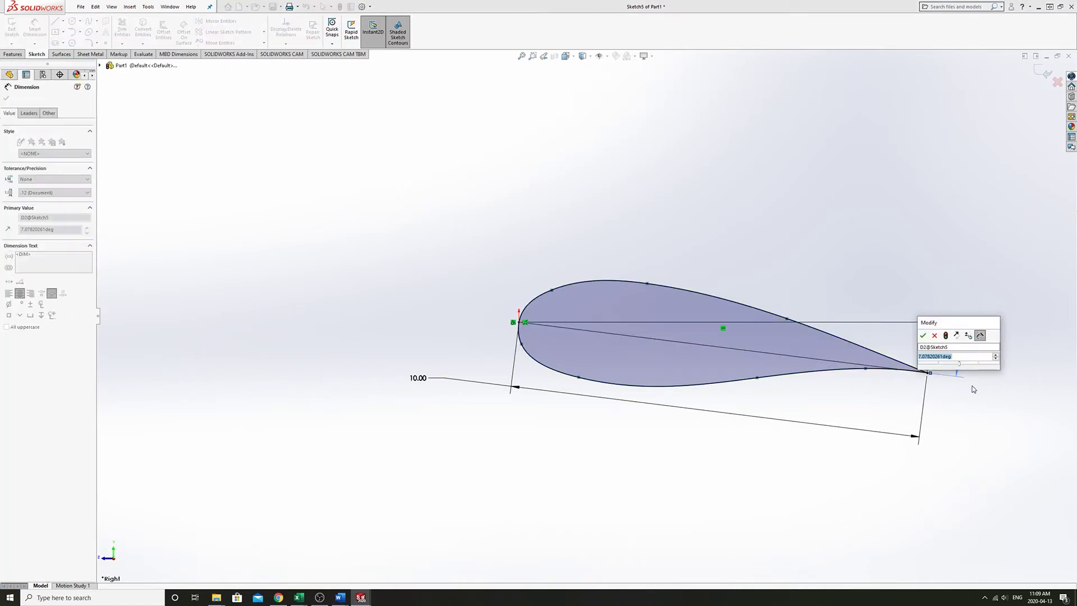
text(5)
key(Return)
key(Escape)
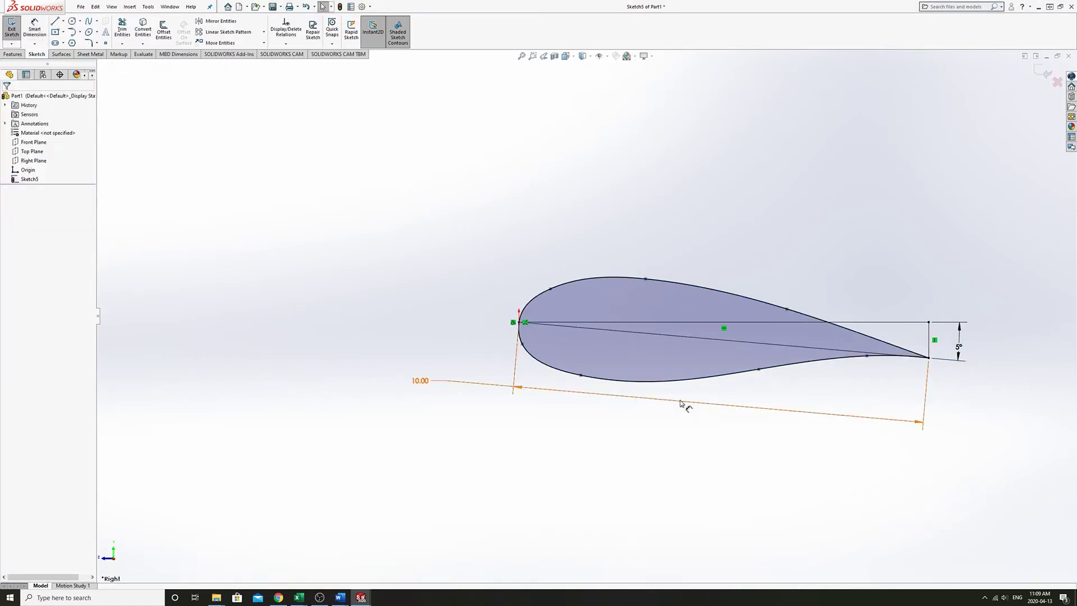
Step: Convert the chord line and the horizontal reference line to construction geometry
click(636, 333)
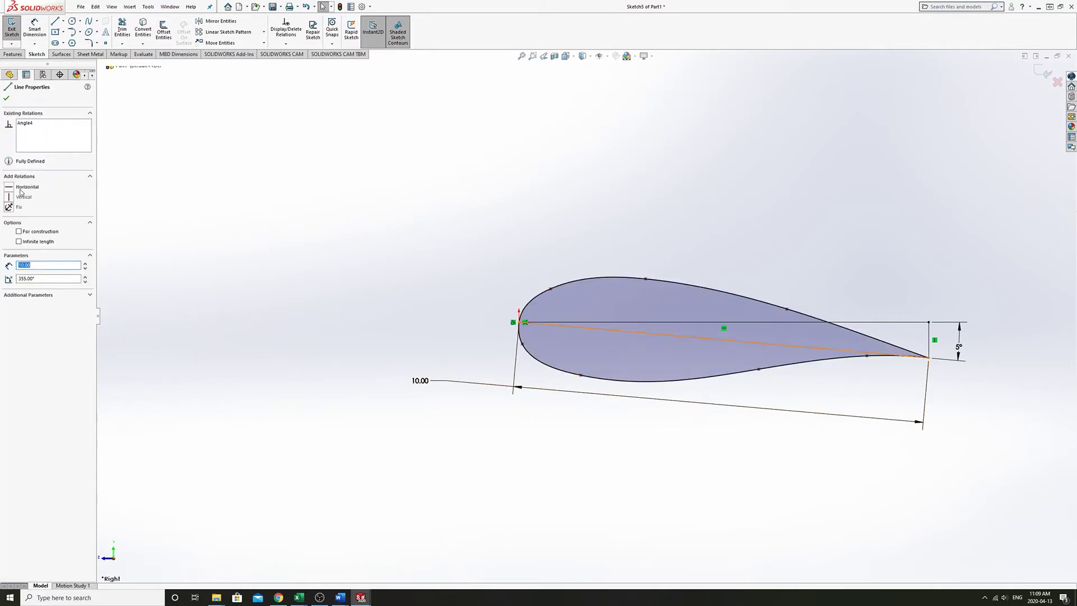
click(19, 231)
key(Escape)
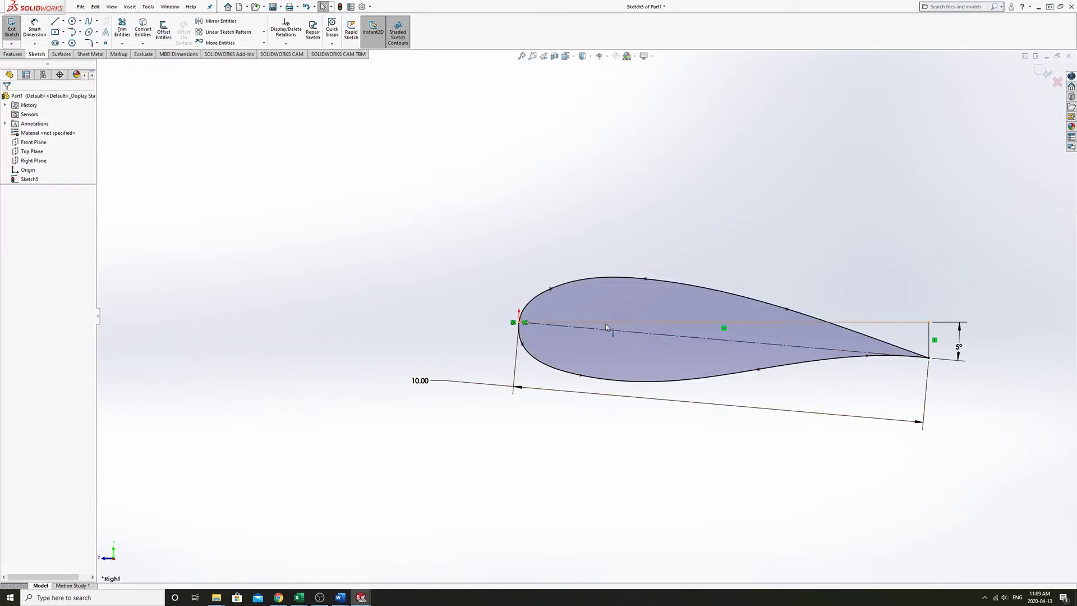
click(548, 324)
click(20, 232)
key(Escape)
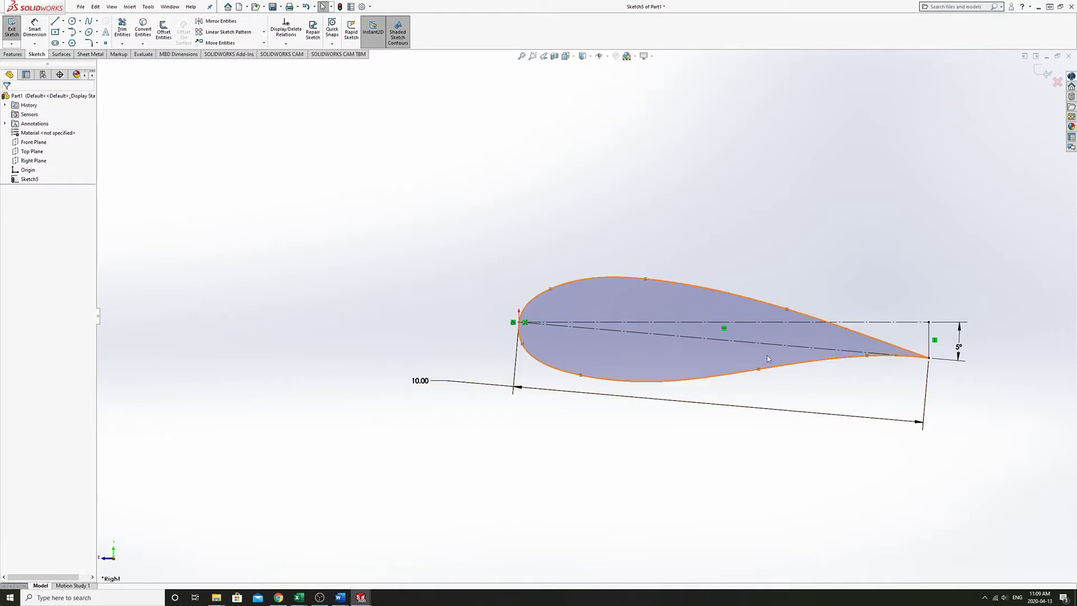
Step: Examine the tangent join of the two splines at the leading edge and the overall airfoil profile
scroll(585, 337, down, 5)
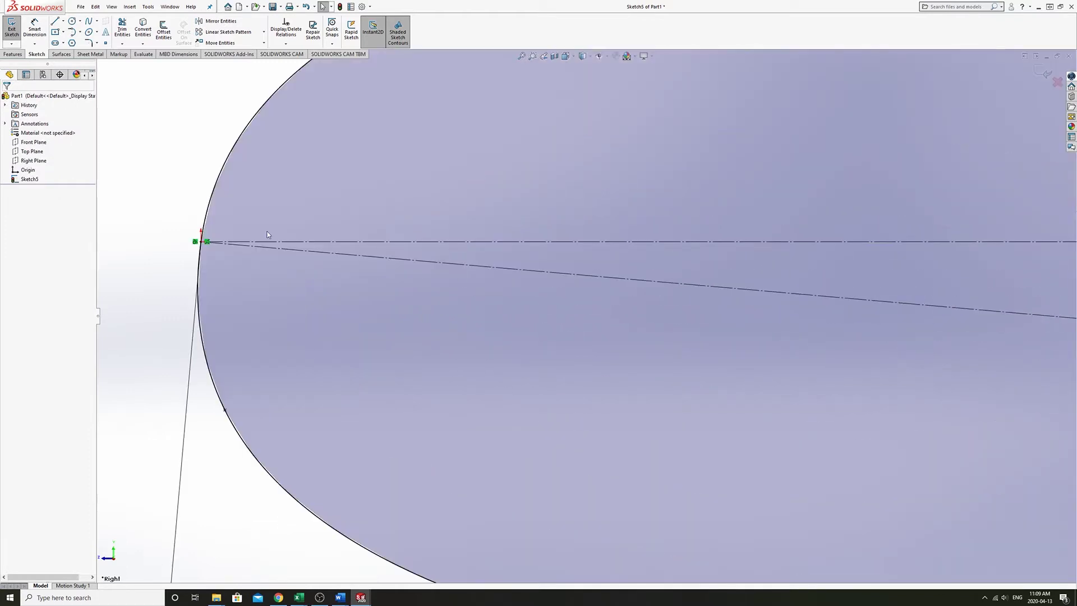
scroll(268, 232, up, 2)
scroll(381, 272, down, 5)
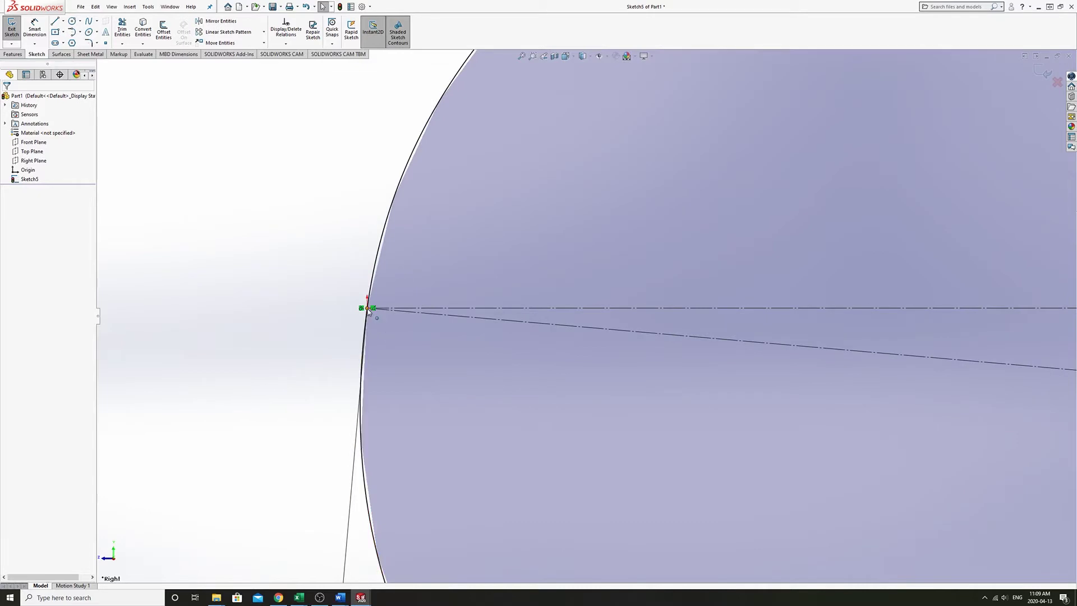
click(368, 311)
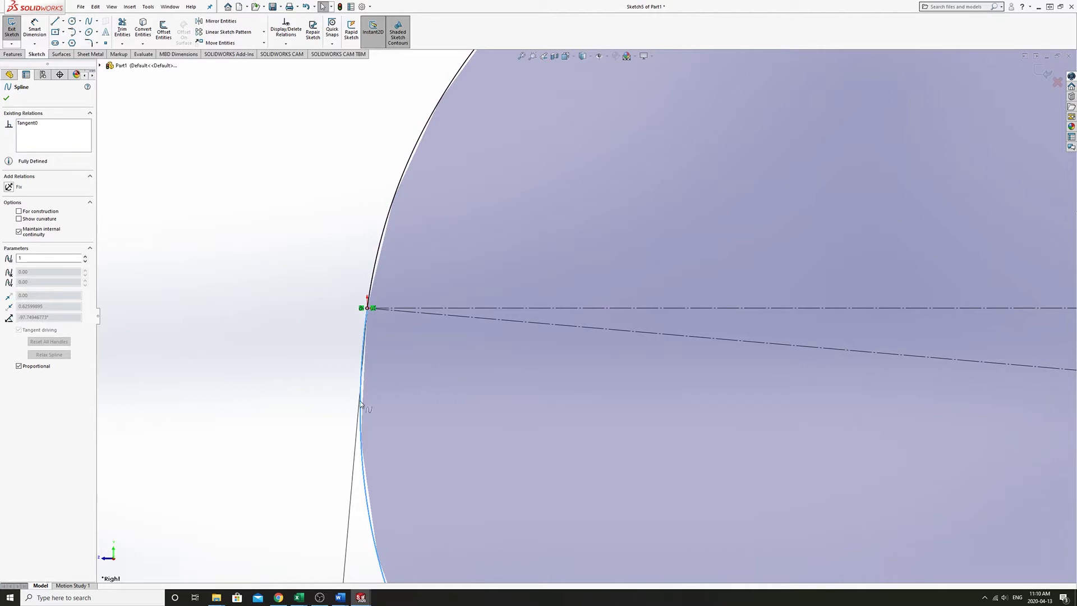
click(341, 260)
scroll(806, 354, up, 15)
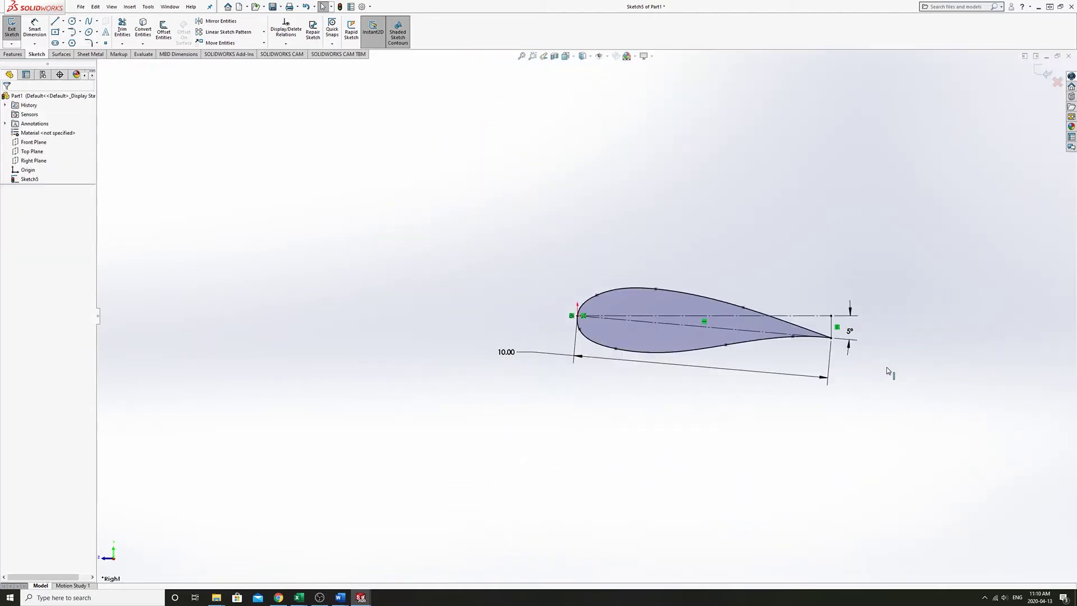
scroll(885, 368, down, 3)
scroll(413, 295, up, 4)
scroll(476, 319, down, 5)
scroll(690, 348, down, 2)
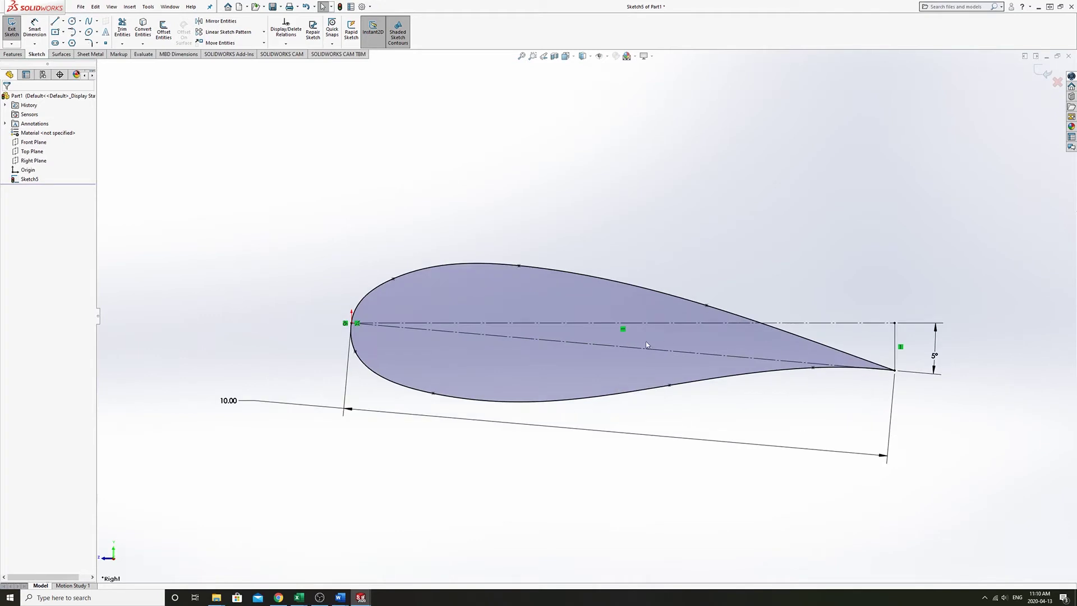
scroll(673, 352, up, 2)
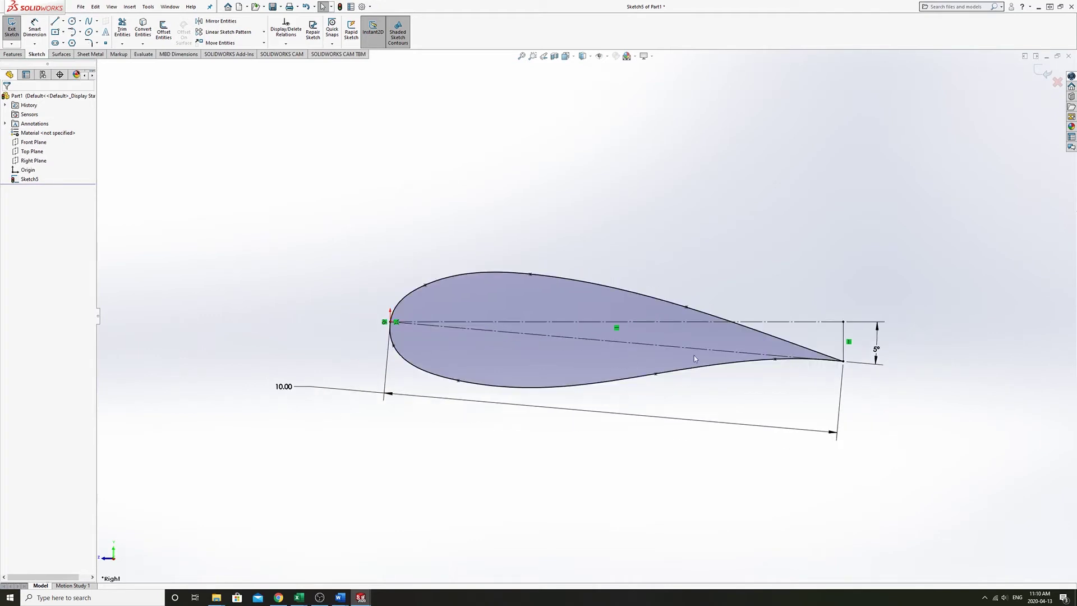
Step: Set the angle between the horizontal reference line and the chord line to 7 degrees
double_click(875, 348)
text(7)
key(Return)
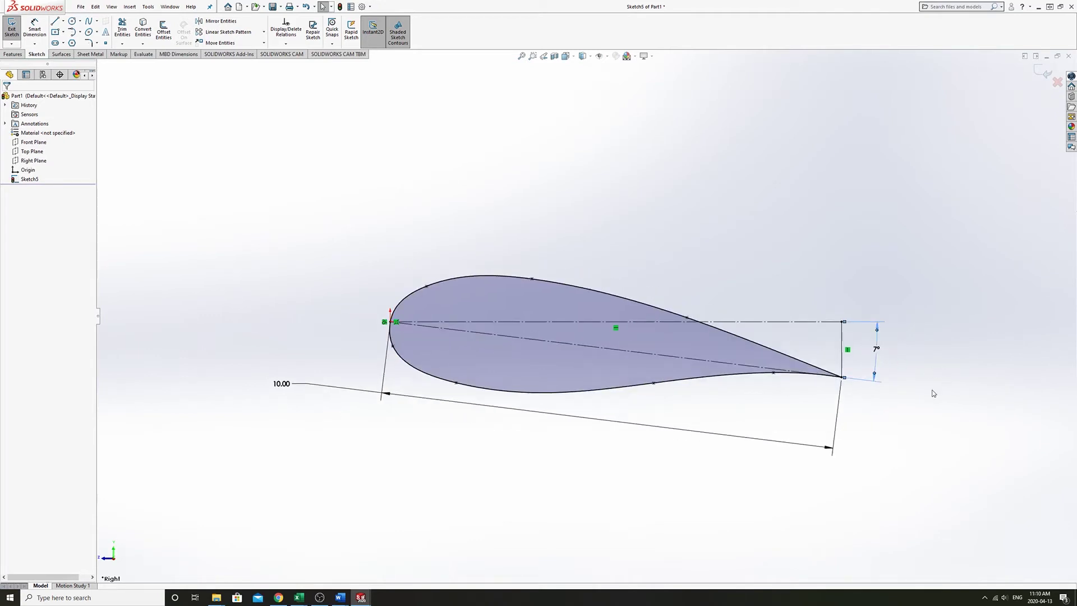
click(927, 387)
scroll(585, 313, up, 2)
scroll(528, 315, down, 2)
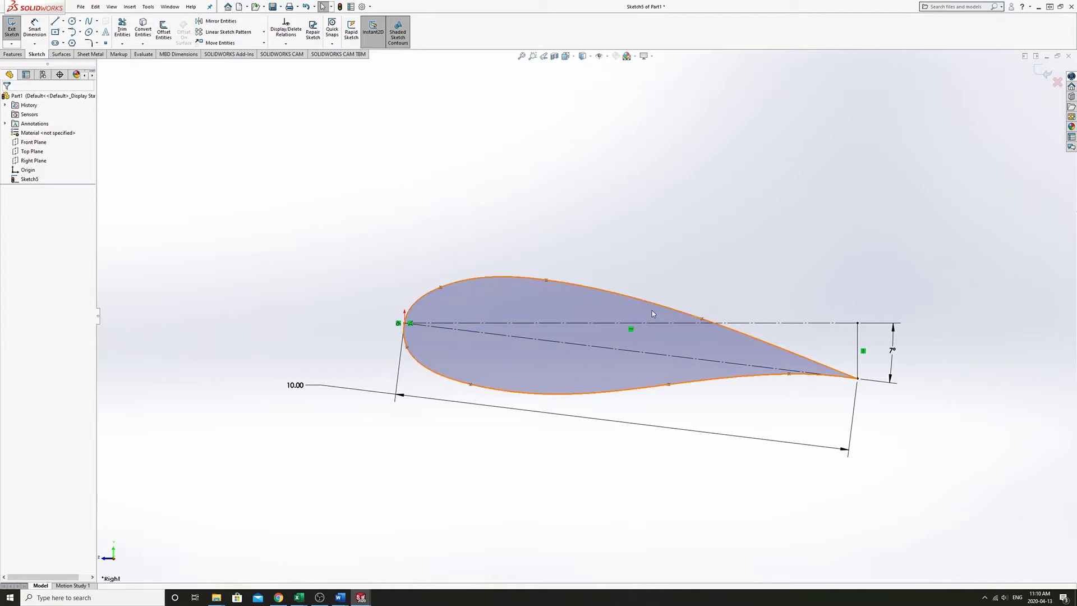
Step: Try to sketch a small notch from connected lines inside the airfoil's upper surface
click(56, 25)
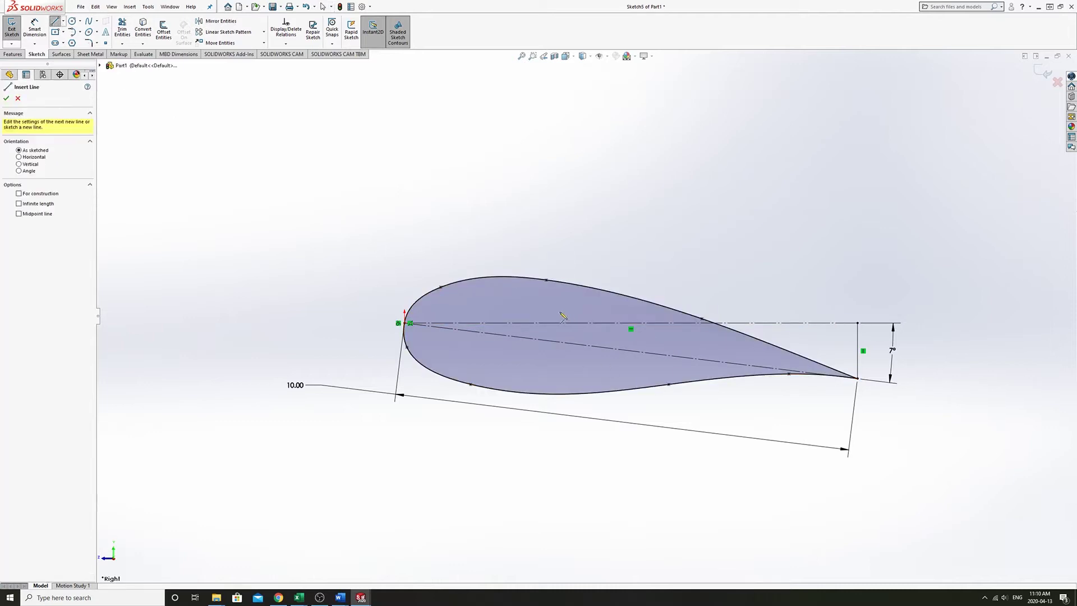
click(527, 296)
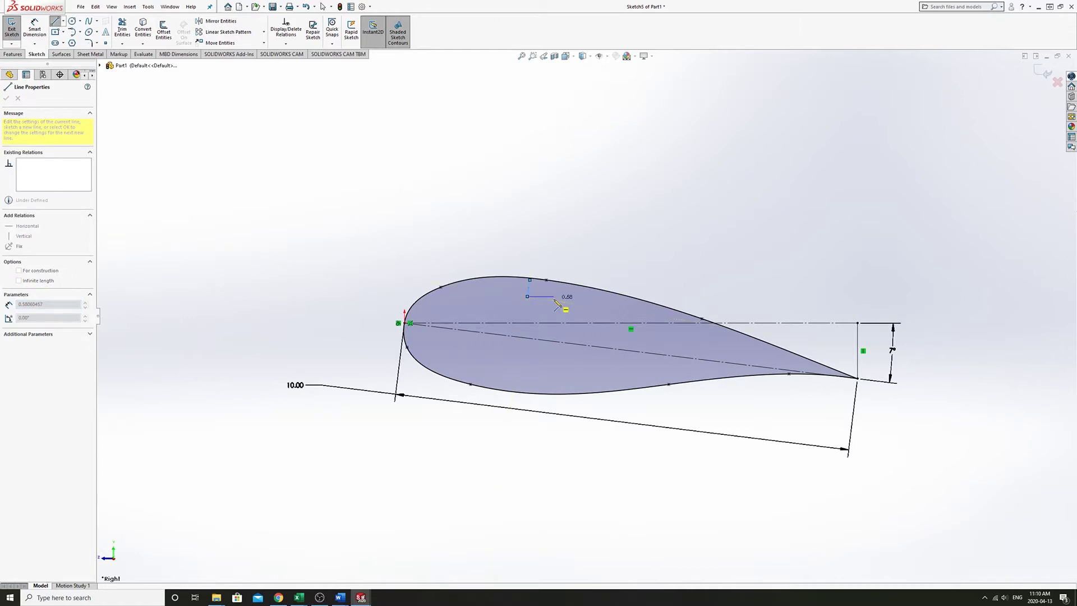
click(554, 295)
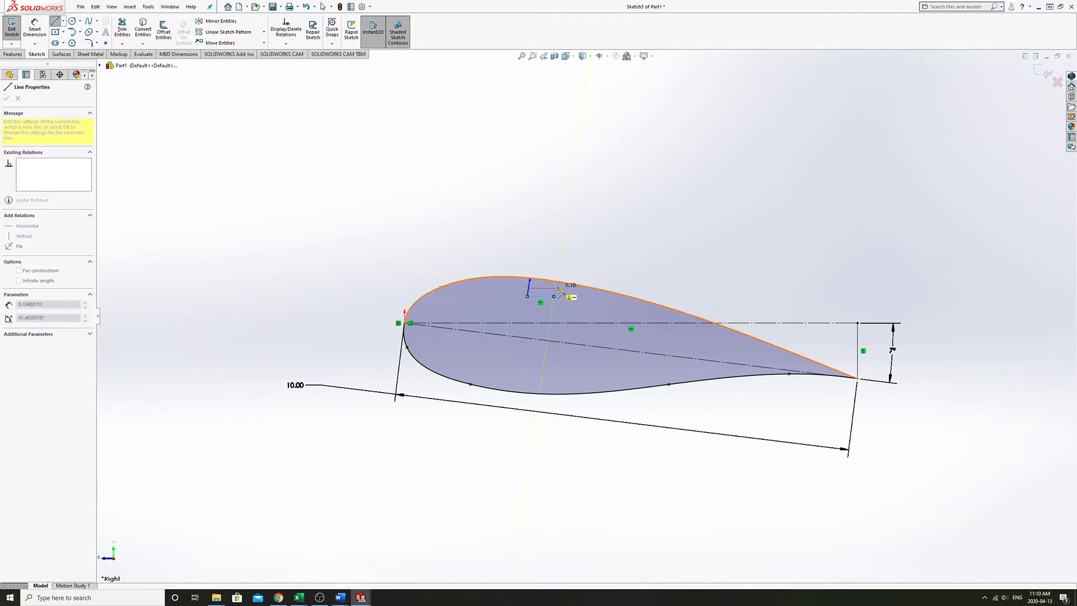
key(Escape)
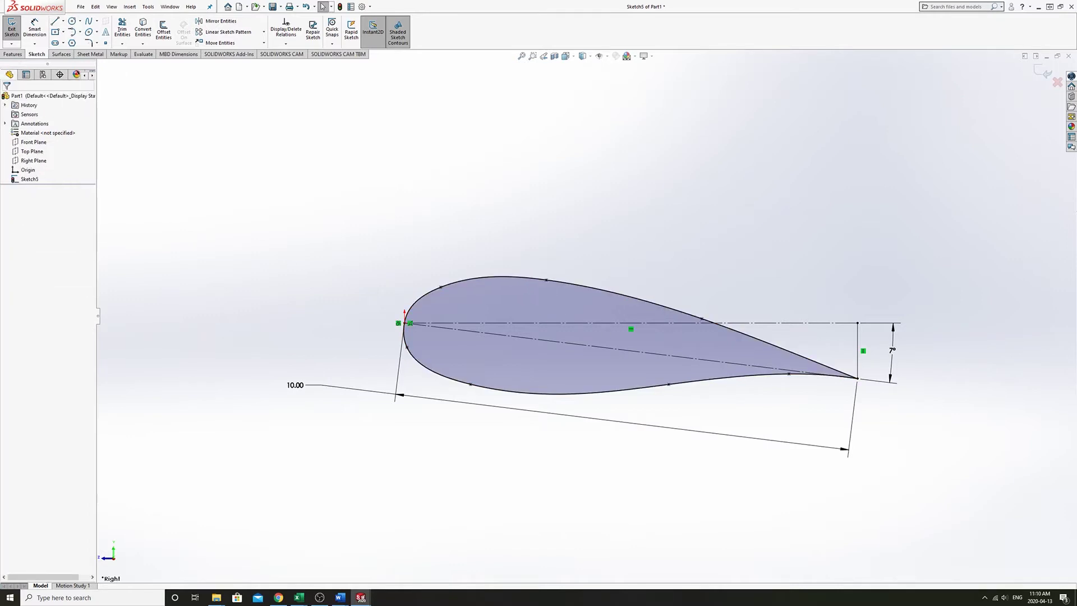
Step: Close the airfoil sketch and convert both airfoil splines into a new sketch on the Right Plane
click(12, 26)
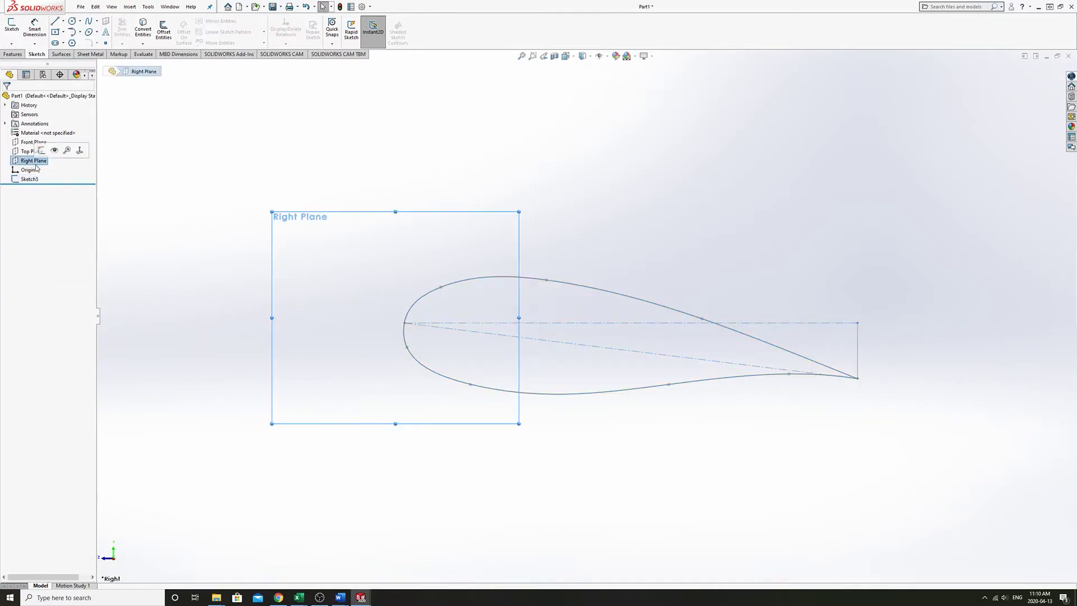
click(12, 26)
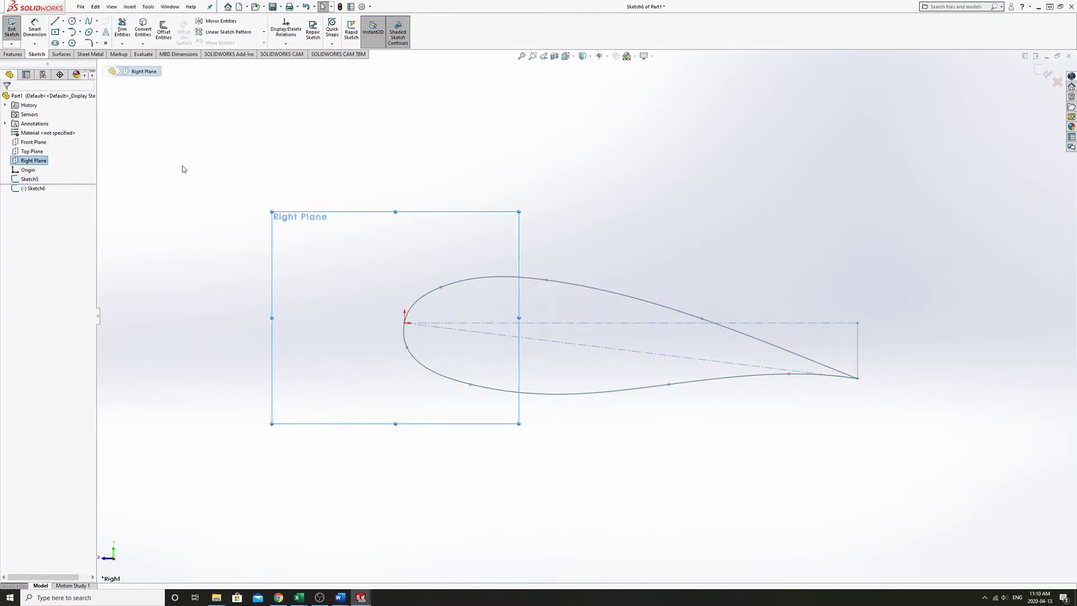
click(517, 282)
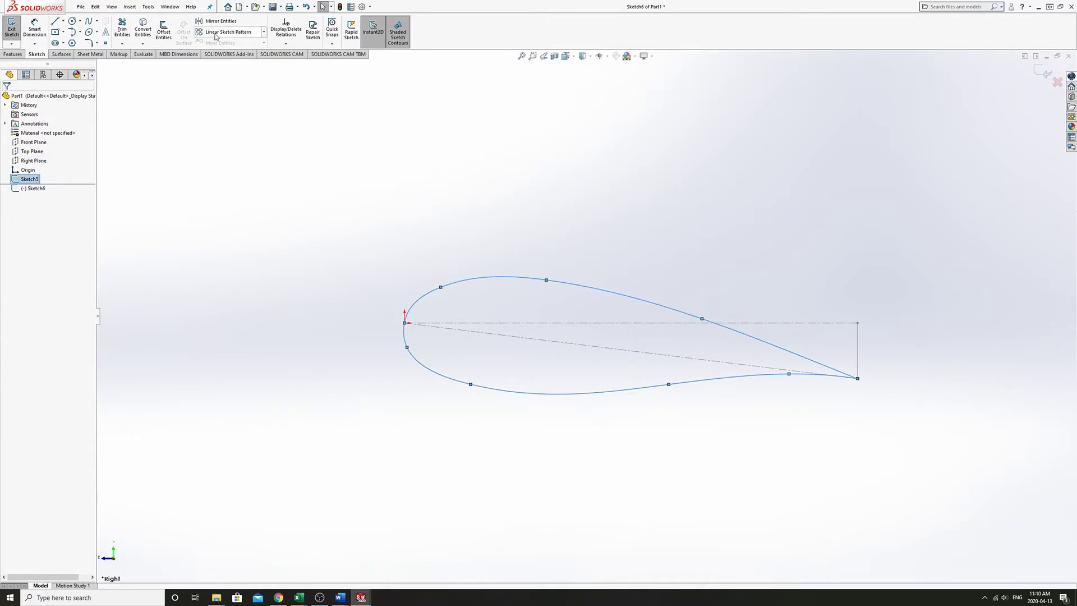
click(143, 29)
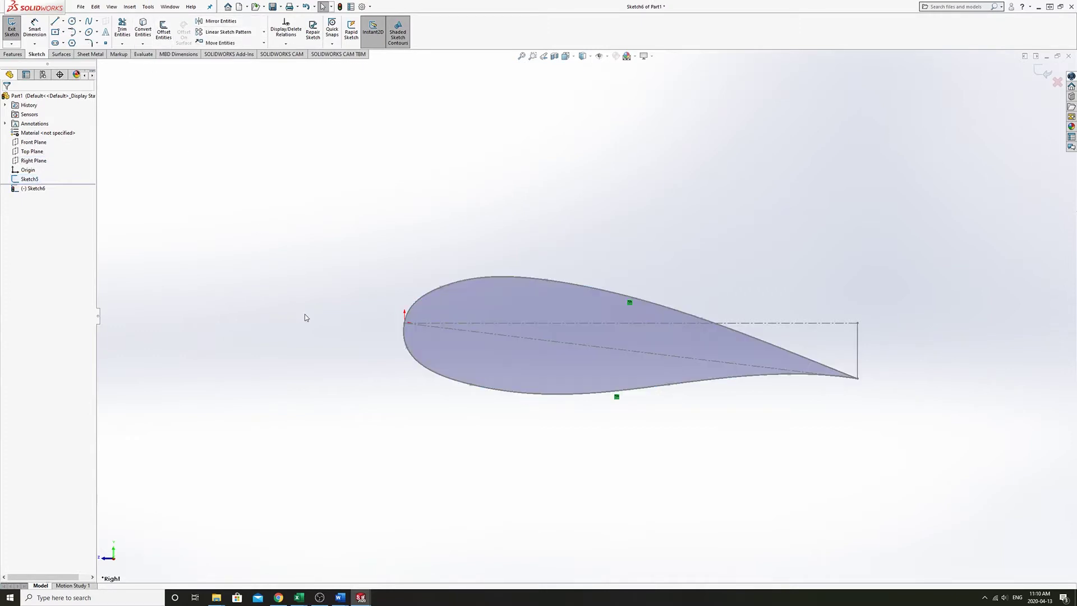
click(16, 28)
Step: Hide the original airfoil sketch, leaving the converted outline displayed
click(30, 179)
right_click(31, 180)
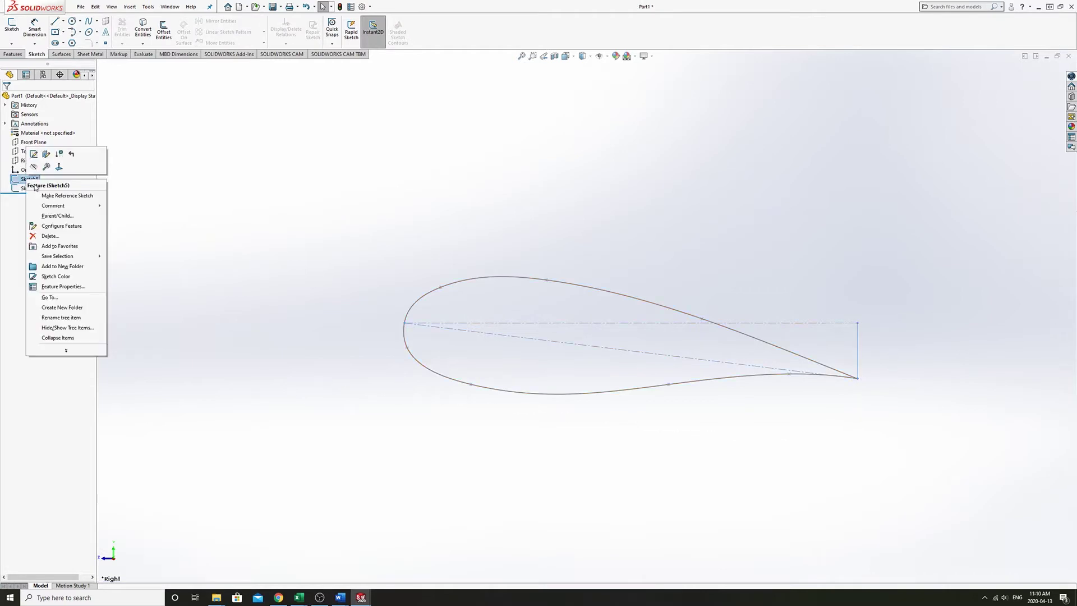
click(34, 166)
Step: Try a three-line notch below the upper surface in the converted sketch, and undo the lines
click(31, 188)
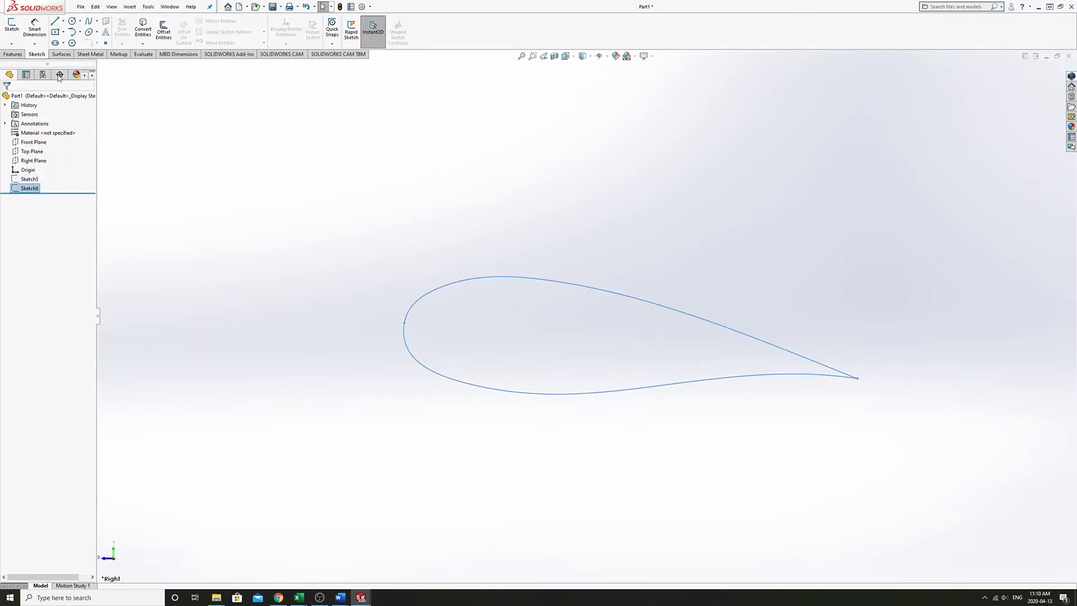
click(11, 25)
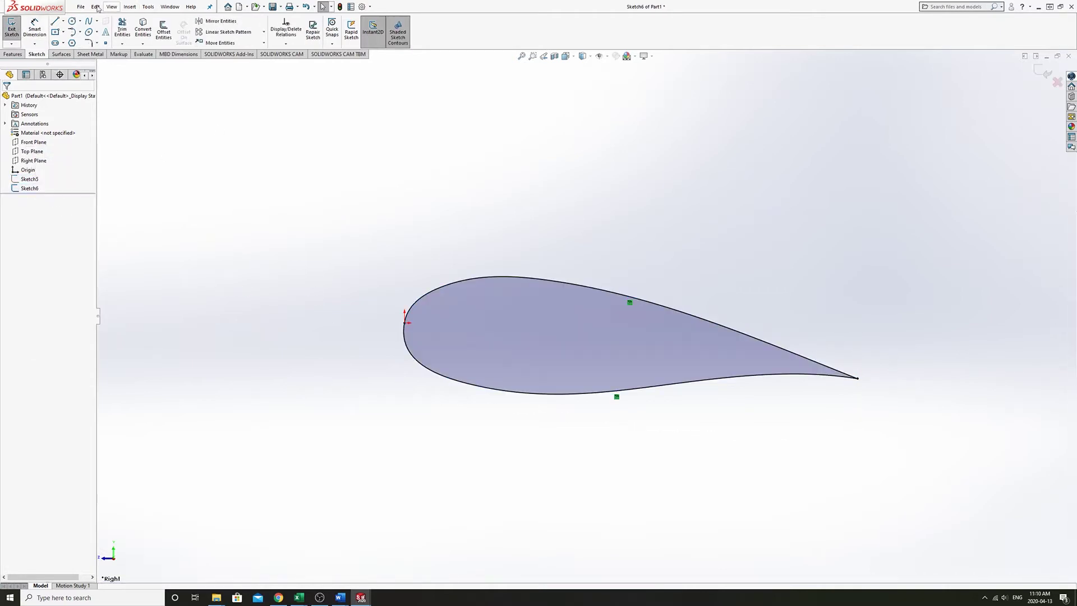
click(55, 22)
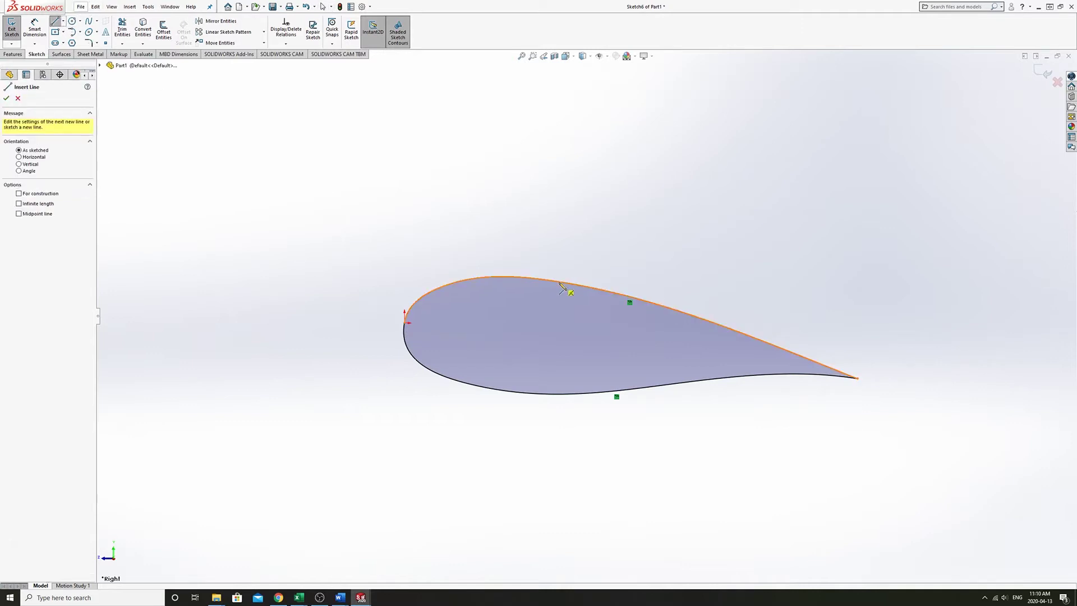
click(558, 282)
click(555, 304)
click(583, 311)
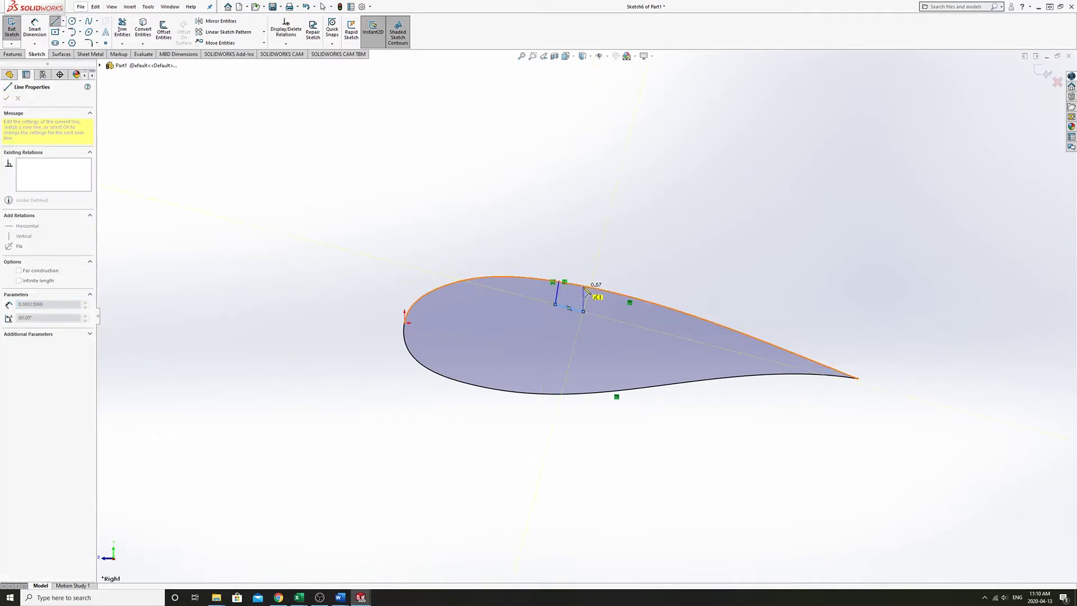
click(583, 290)
key(Escape)
key(ctrl+z)
key(ctrl+z)
key(ctrl+z)
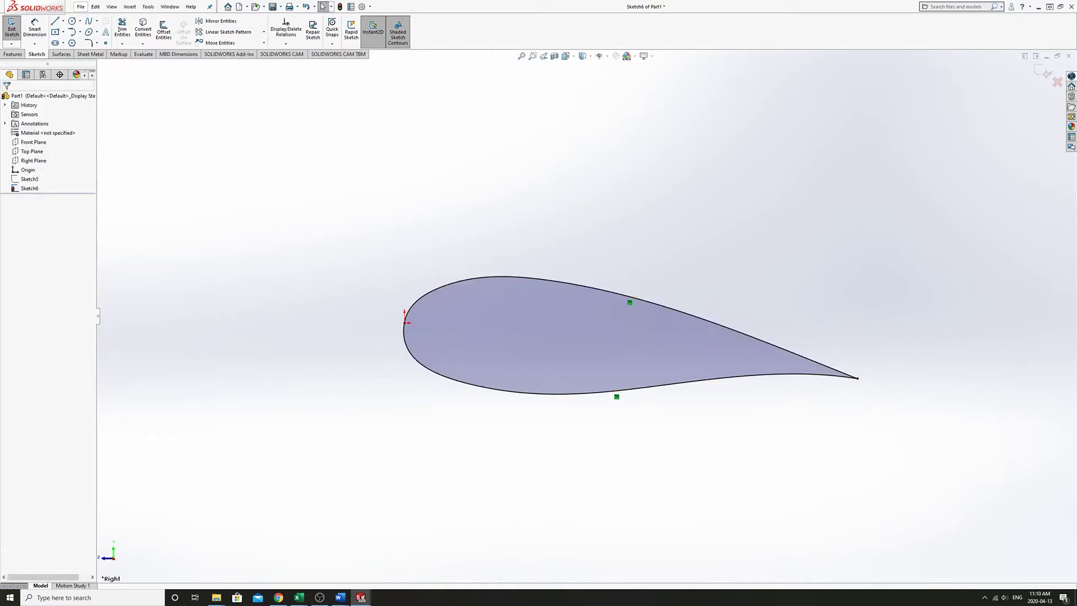
Step: Reopen the original airfoil sketch for editing and make its 10 in chord dimension driven
click(11, 27)
double_click(31, 179)
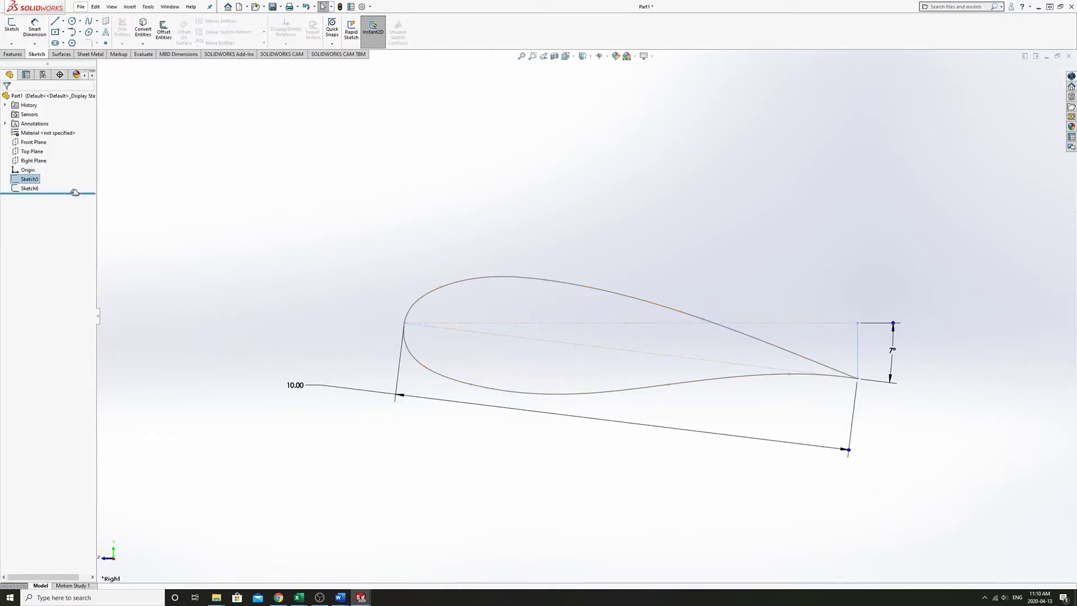
click(11, 27)
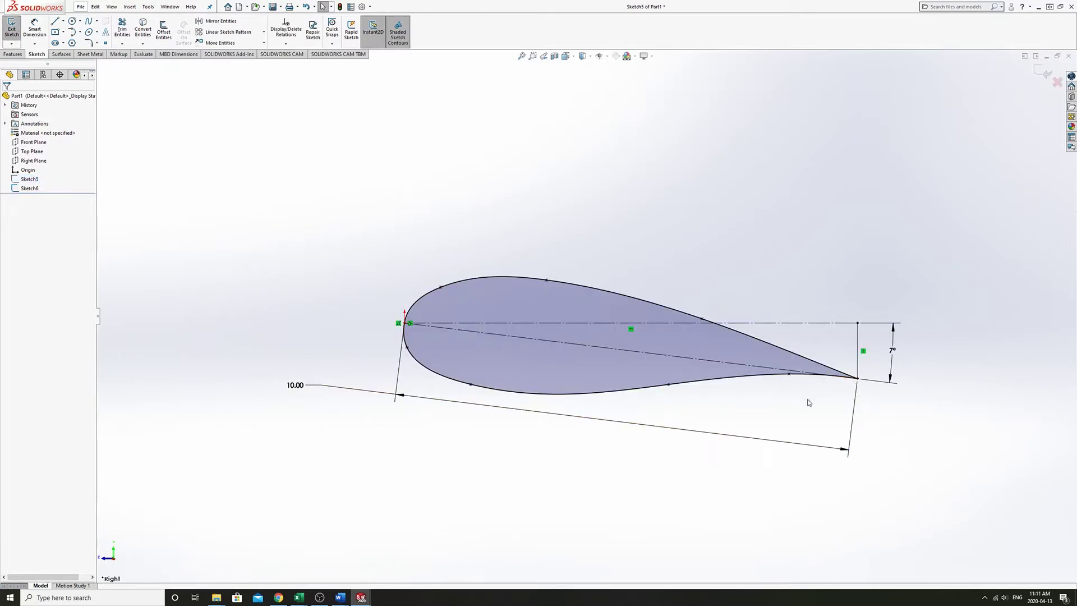
right_click(296, 391)
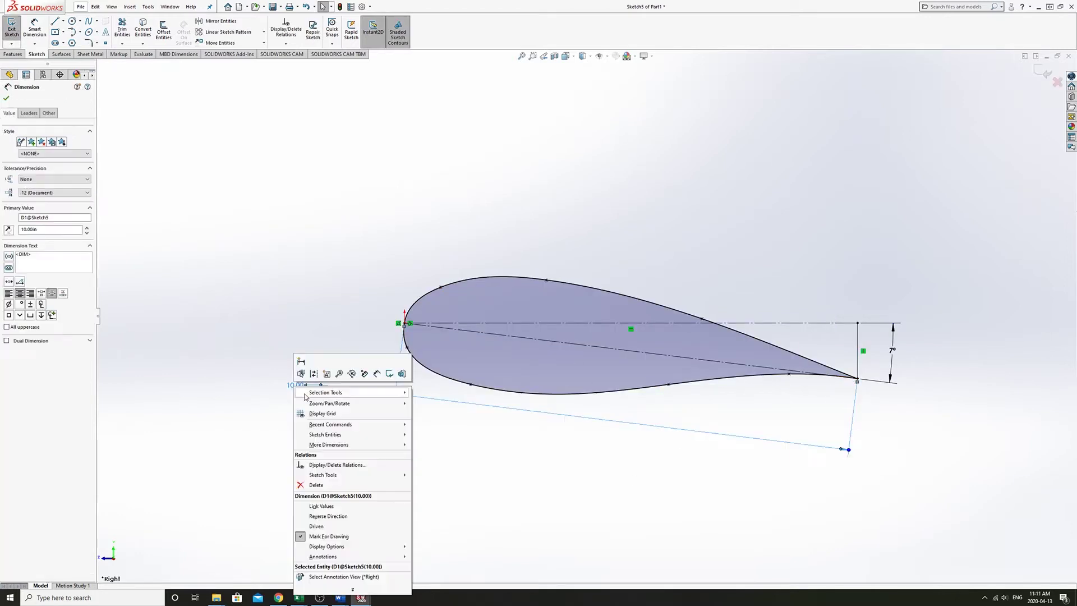
click(252, 433)
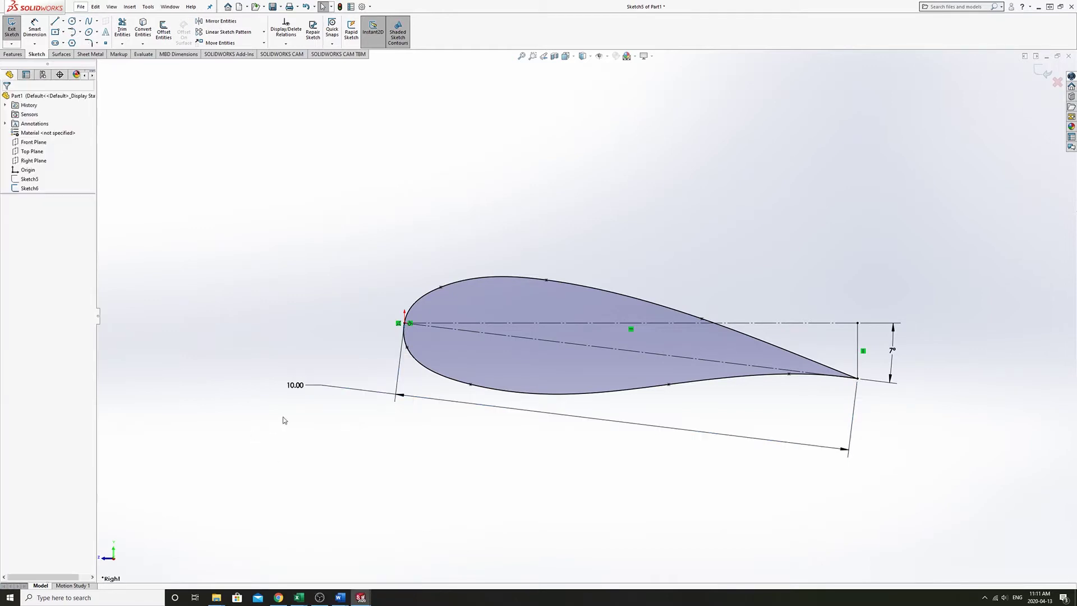
click(300, 387)
click(290, 358)
click(305, 383)
right_click(305, 383)
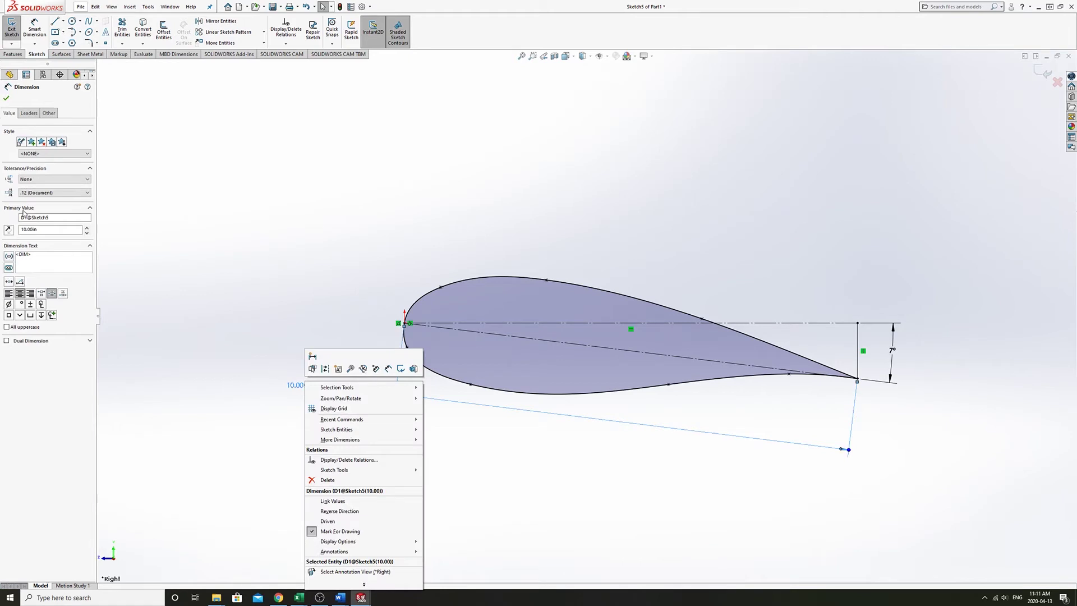
click(49, 113)
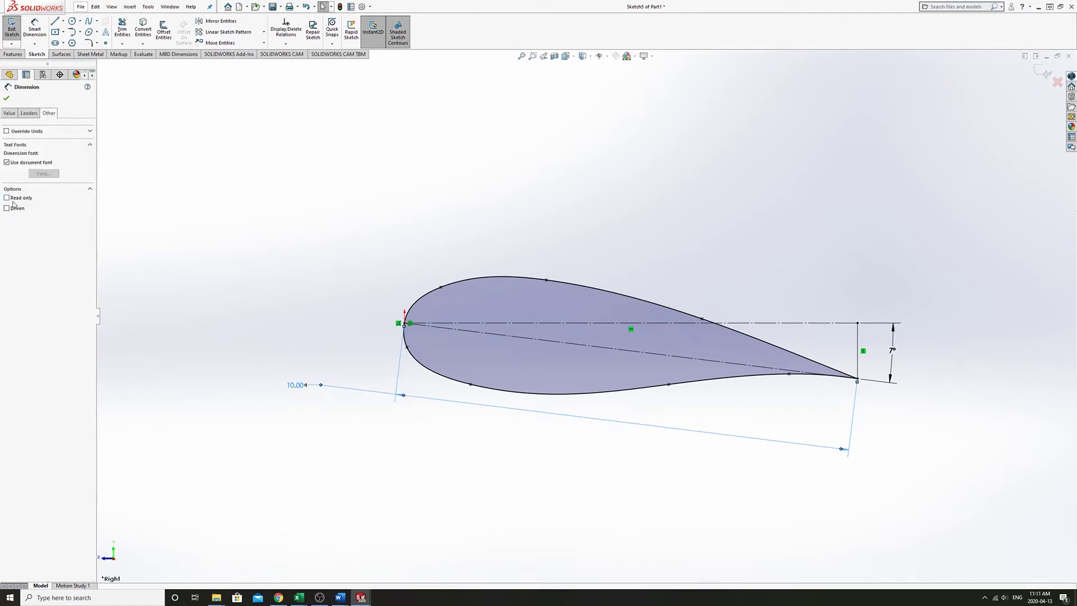
click(12, 210)
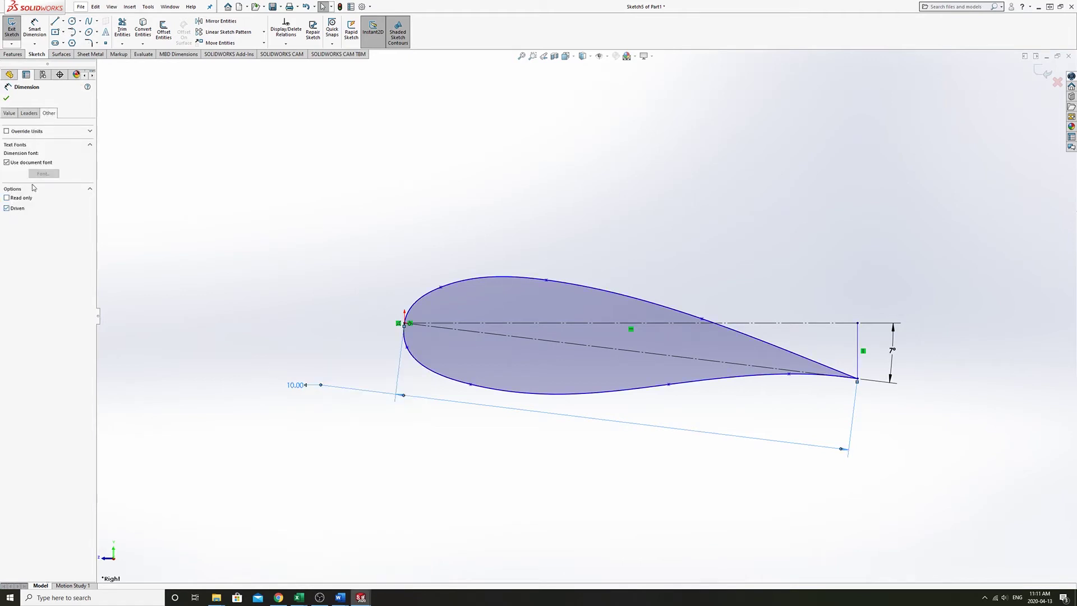
click(6, 98)
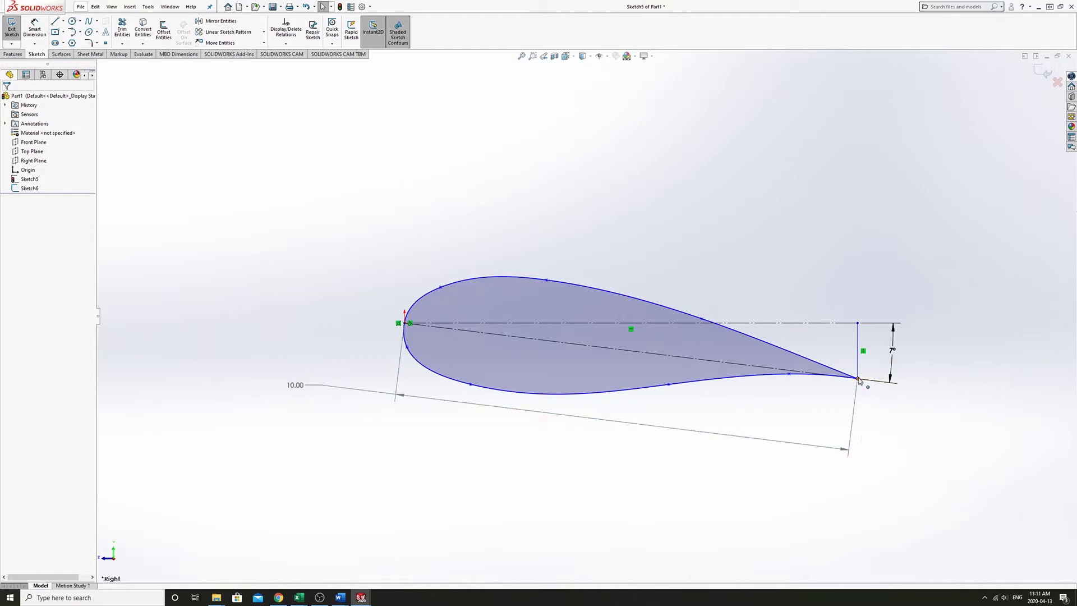
Step: Move the trailing edge inward to a chord of about 9.32 in and place a separate sketch point beyond it
drag(858, 380, 825, 385)
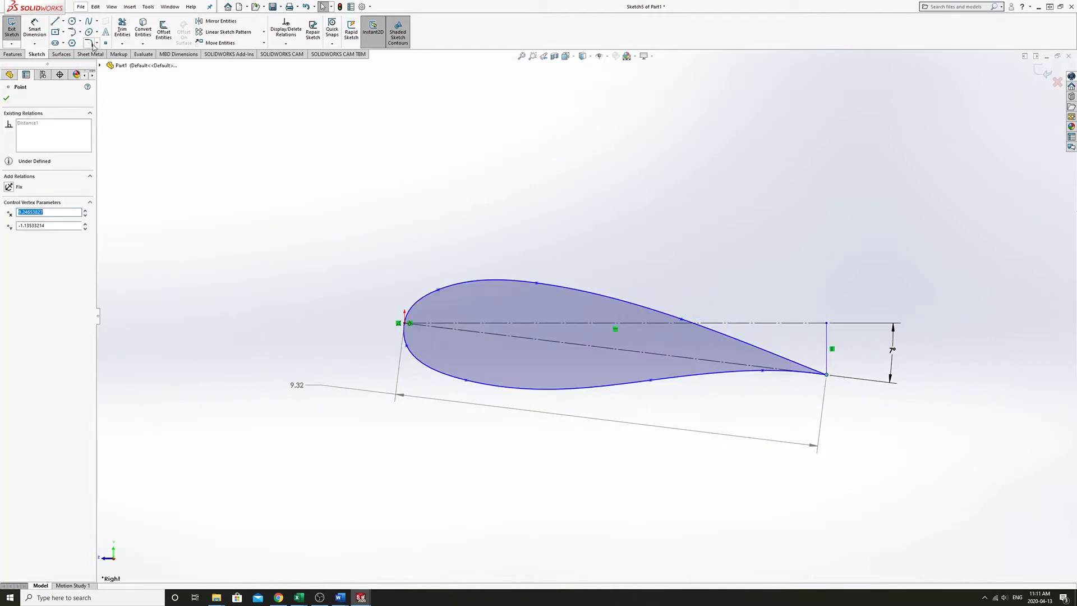
click(105, 43)
click(946, 380)
key(Escape)
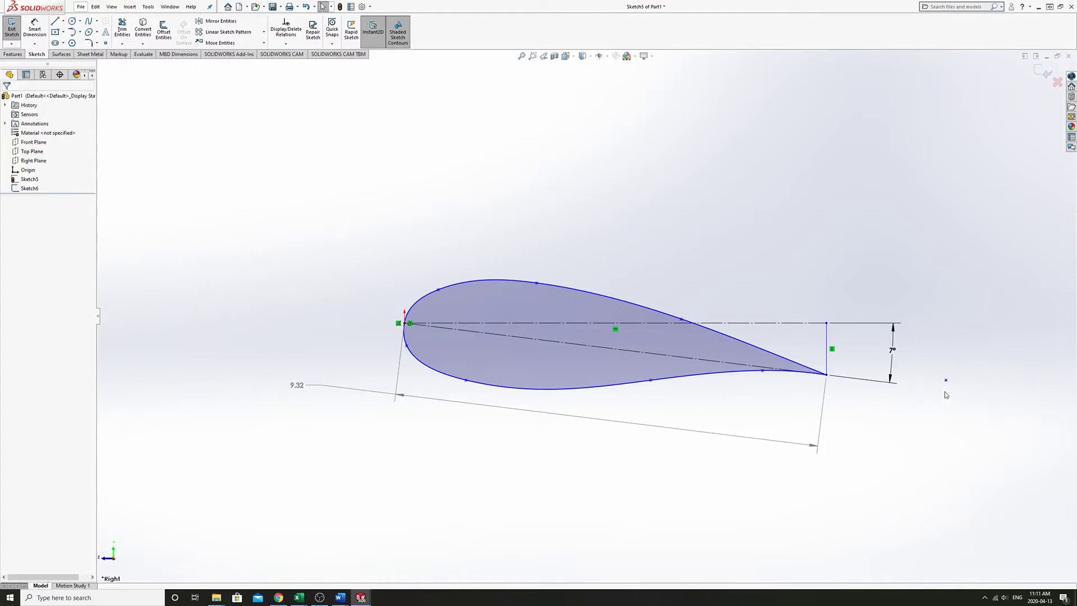
click(946, 380)
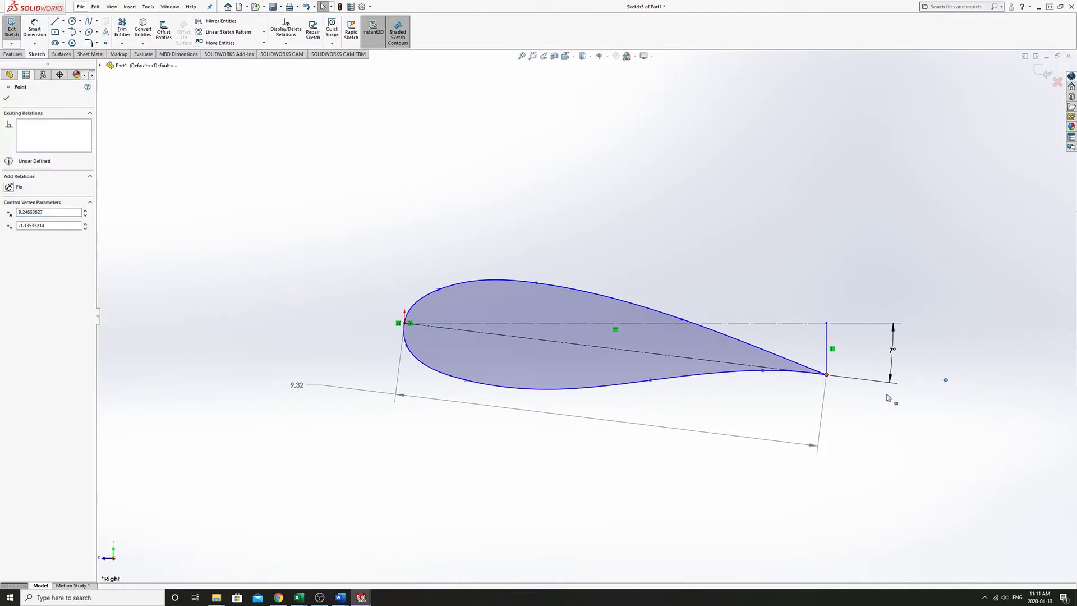
ctrl+click(826, 374)
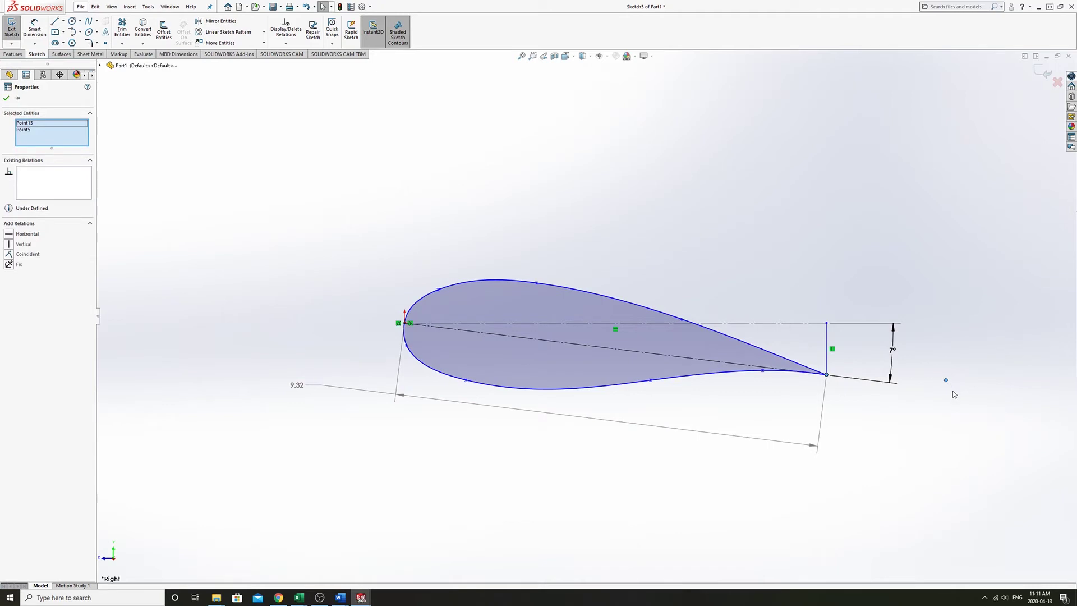
click(12, 28)
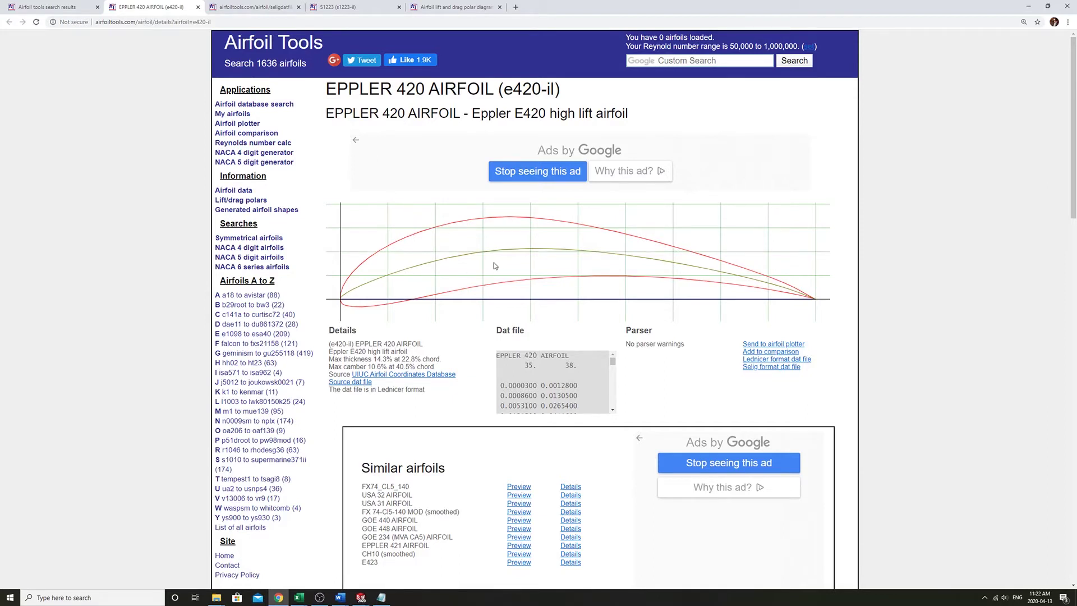
Step: Switch to the Airfoil Tools website, select the EPPLER 420 coordinates and open its Selig format dat file
drag(509, 354, 553, 418)
click(561, 322)
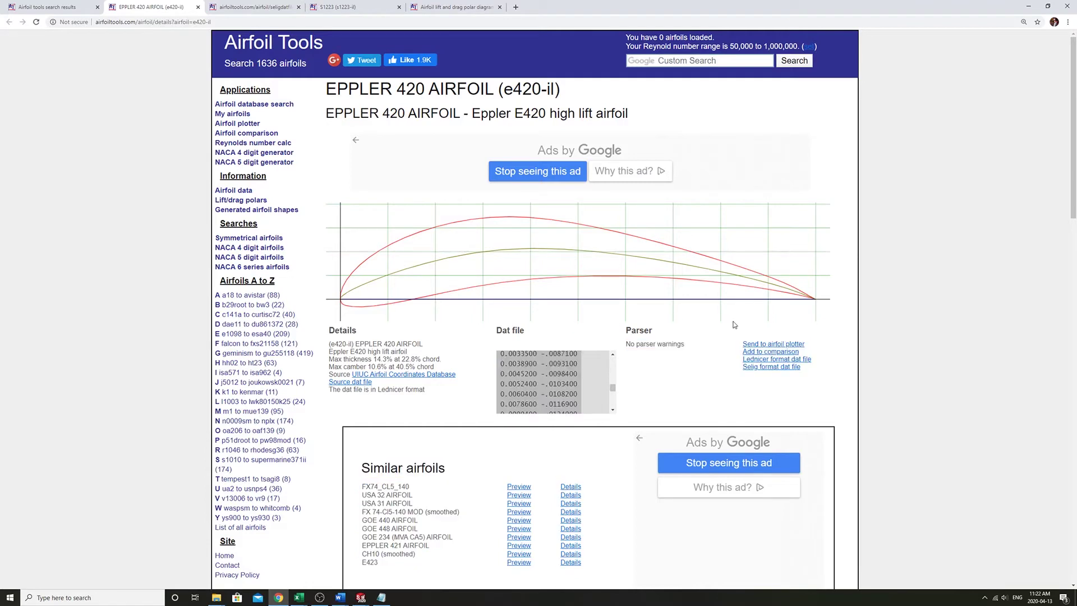
click(764, 367)
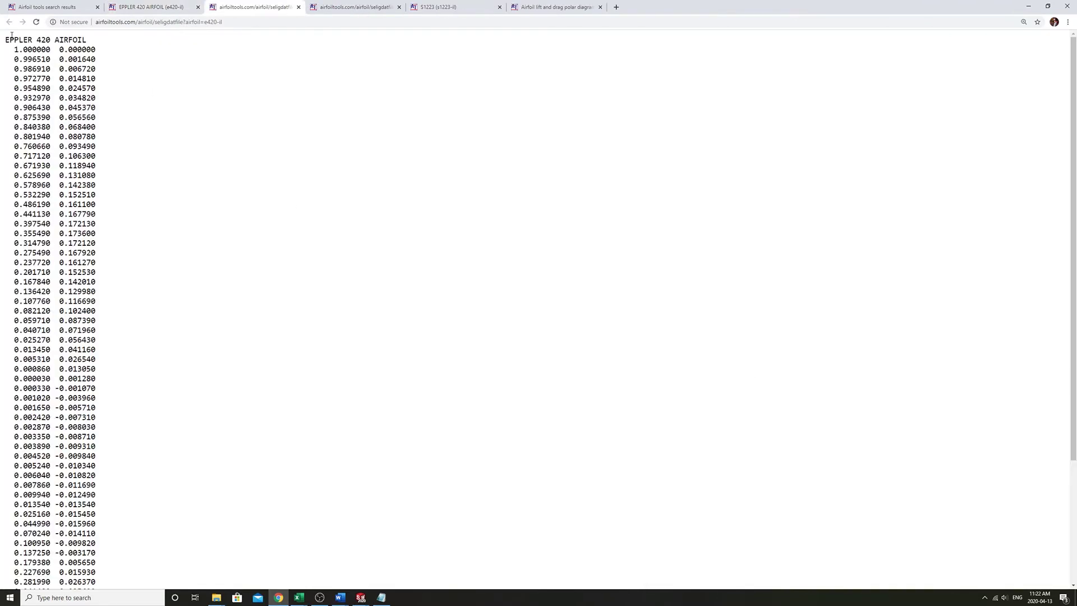
Step: Examine the two coordinate columns in the EPPLER 420 listing, starting with the 1.000000, 0.000000 point and the upper-surface values
drag(6, 36, 127, 485)
drag(14, 50, 48, 49)
click(38, 45)
drag(15, 50, 50, 49)
click(72, 45)
drag(62, 50, 95, 49)
drag(63, 107, 94, 128)
click(78, 124)
click(35, 188)
scroll(35, 240, down, 2)
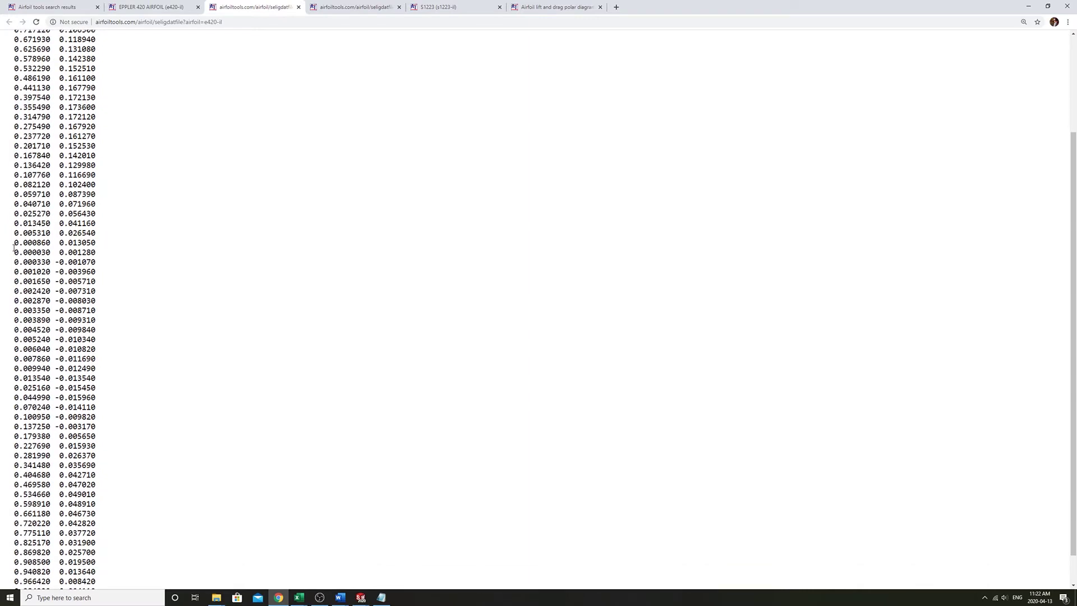
Step: Examine the leading-edge points, the negative lower-surface values and the upper-surface values, and select the whole coordinate listing
mouse_move(15, 252)
mouse_down()
mouse_move(46, 261)
mouse_move(16, 244)
mouse_up()
click(78, 269)
drag(93, 397, 74, 360)
click(77, 370)
scroll(77, 371, up, 3)
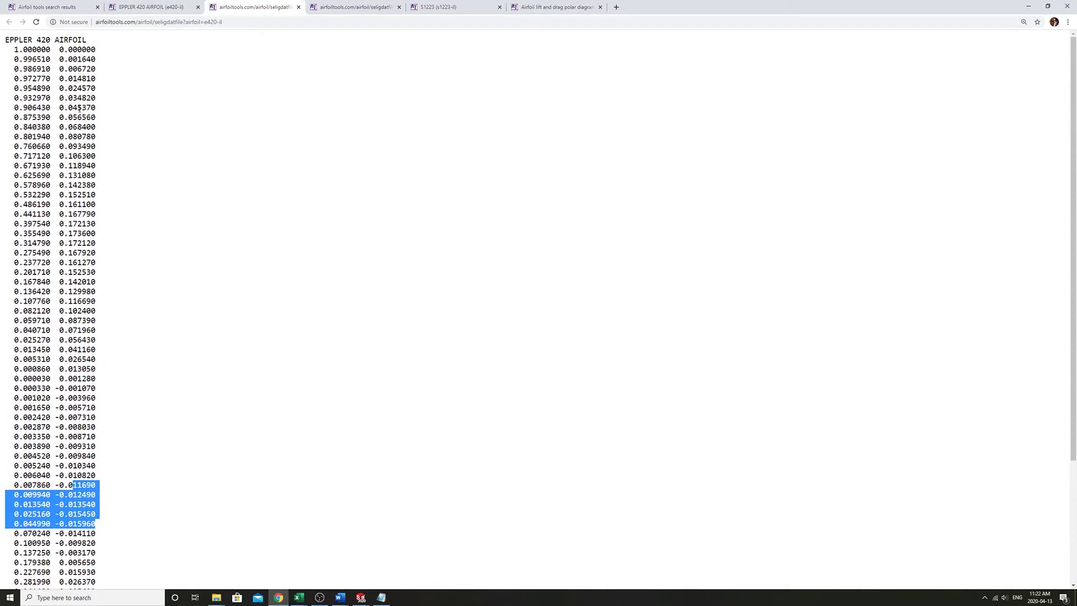
drag(69, 127, 102, 189)
drag(97, 198, 74, 144)
click(143, 161)
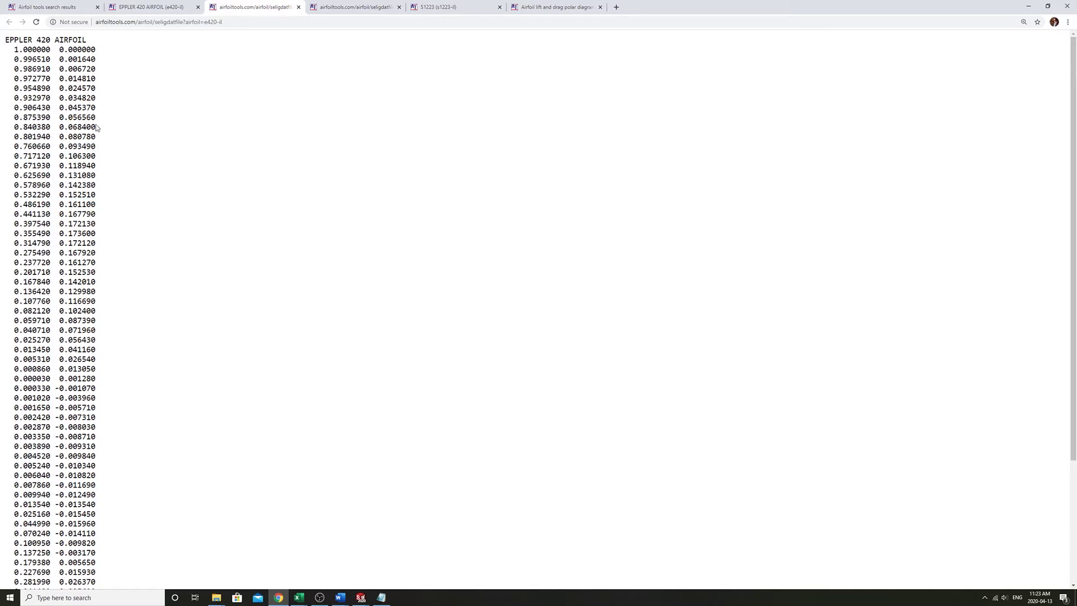
key(ctrl+a)
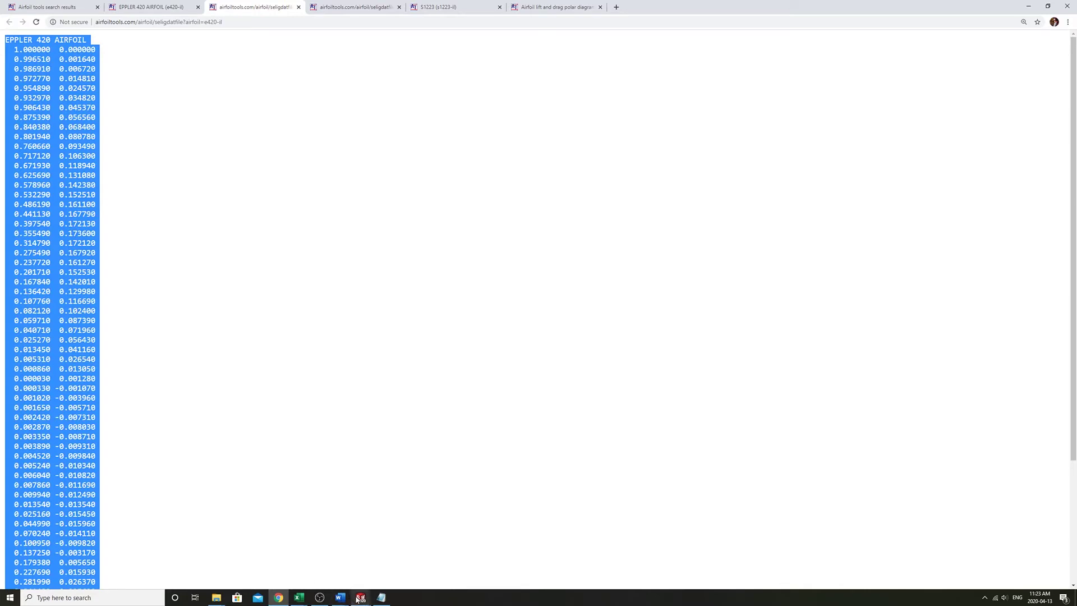
Step: Switch to the SolidWorks part, select the Right Plane and examine its orientation against the coordinate triad
mouse_move(357, 600)
click(385, 568)
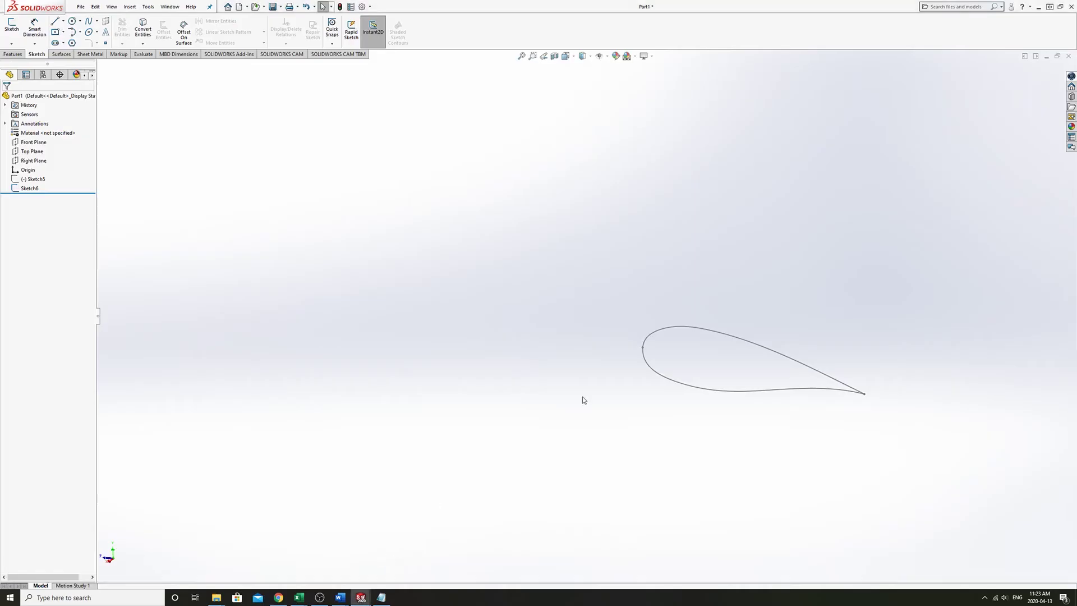
scroll(641, 392, up, 3)
scroll(807, 397, down, 1)
scroll(622, 318, down, 3)
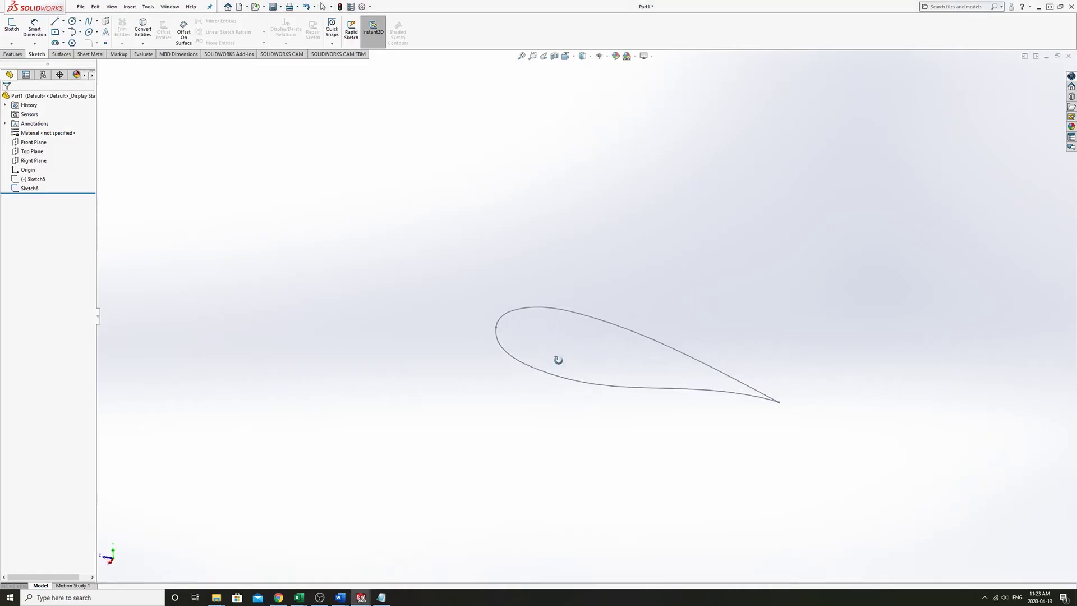
click(34, 160)
mouse_move(512, 346)
middle_down()
mouse_move(468, 331)
mouse_move(488, 355)
mouse_move(471, 327)
mouse_move(493, 310)
mouse_move(474, 320)
middle_up()
scroll(482, 327, down, 2)
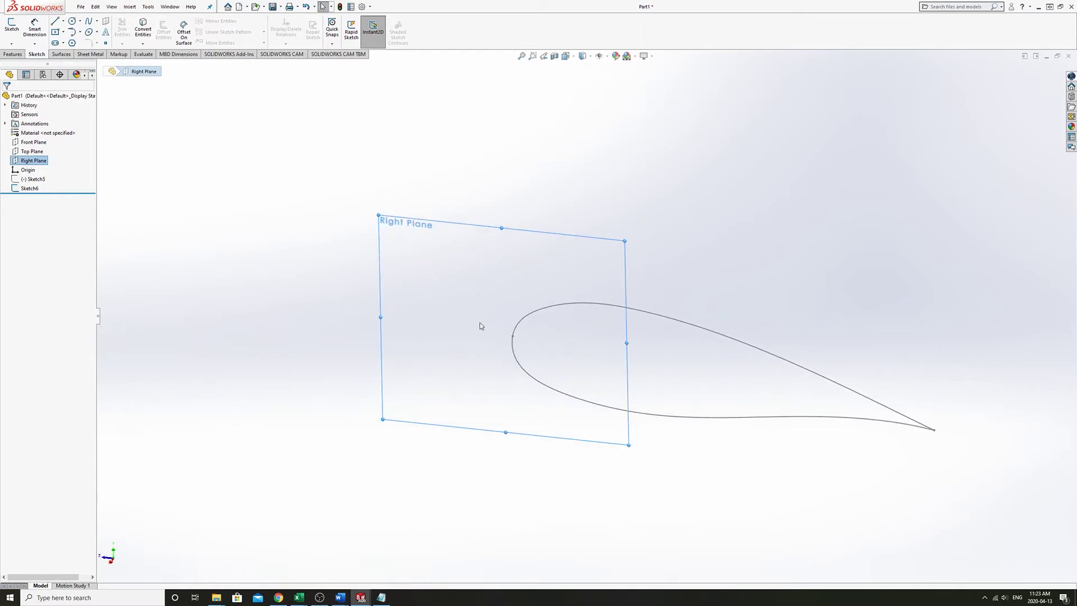
mouse_move(521, 409)
middle_down()
mouse_move(459, 413)
mouse_move(392, 443)
middle_up()
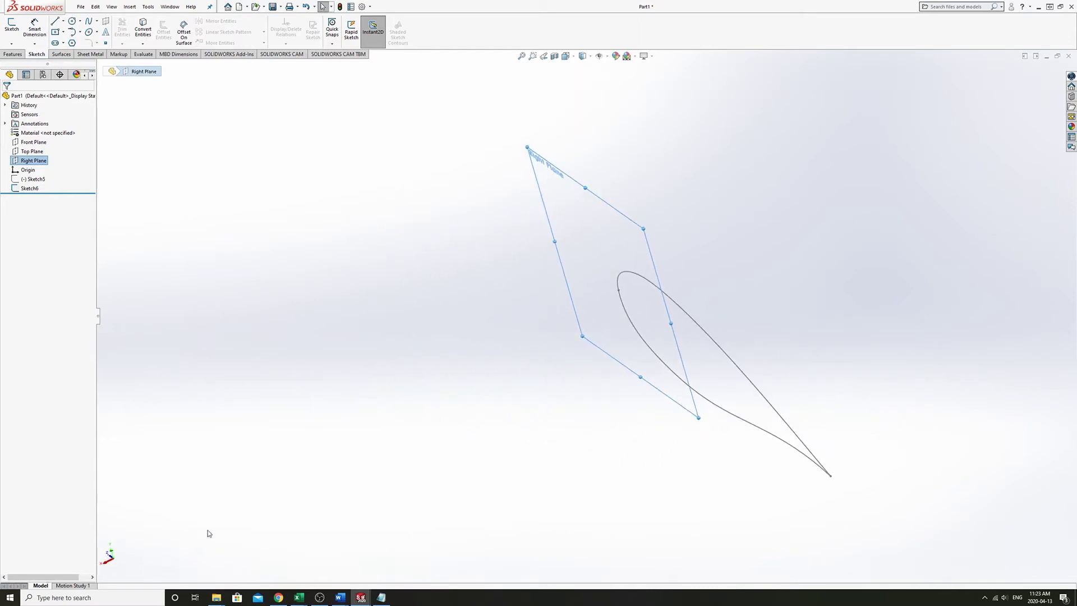
middle_drag(209, 533, 109, 570)
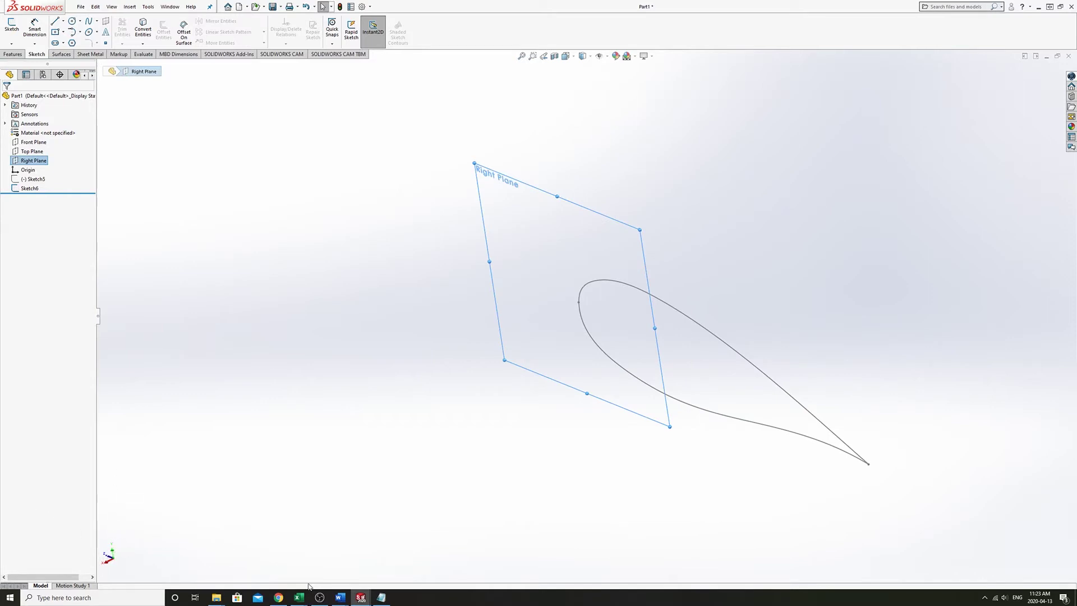
Step: Switch to the Excel airfoils workbook and examine the raw coordinates in columns A and B of the Eppler420 (2) sheet
mouse_move(299, 598)
click(343, 555)
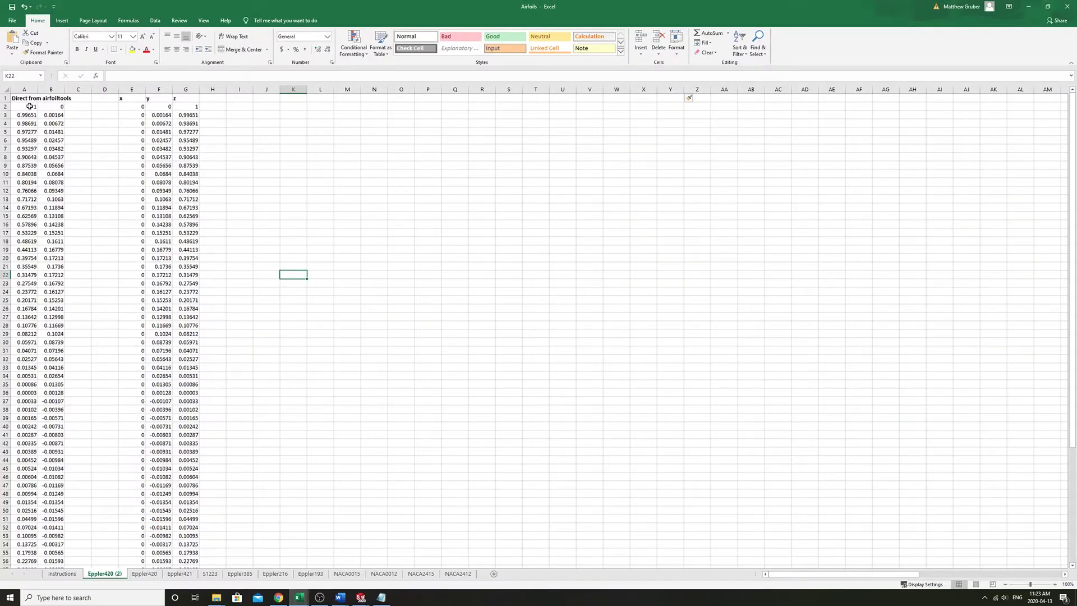
drag(28, 106, 59, 402)
scroll(37, 327, down, 12)
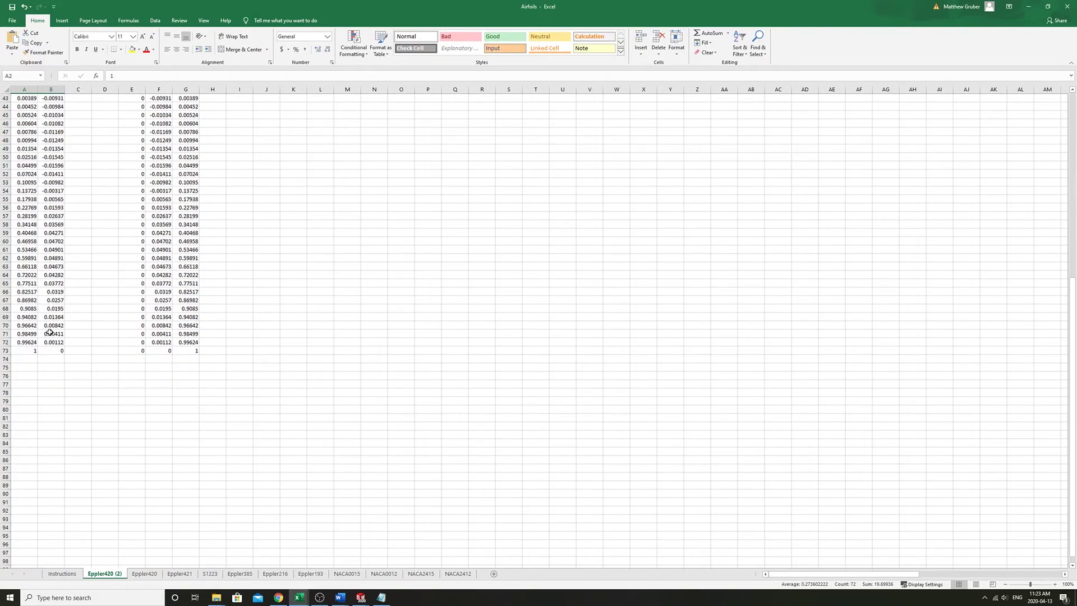
scroll(49, 180, up, 12)
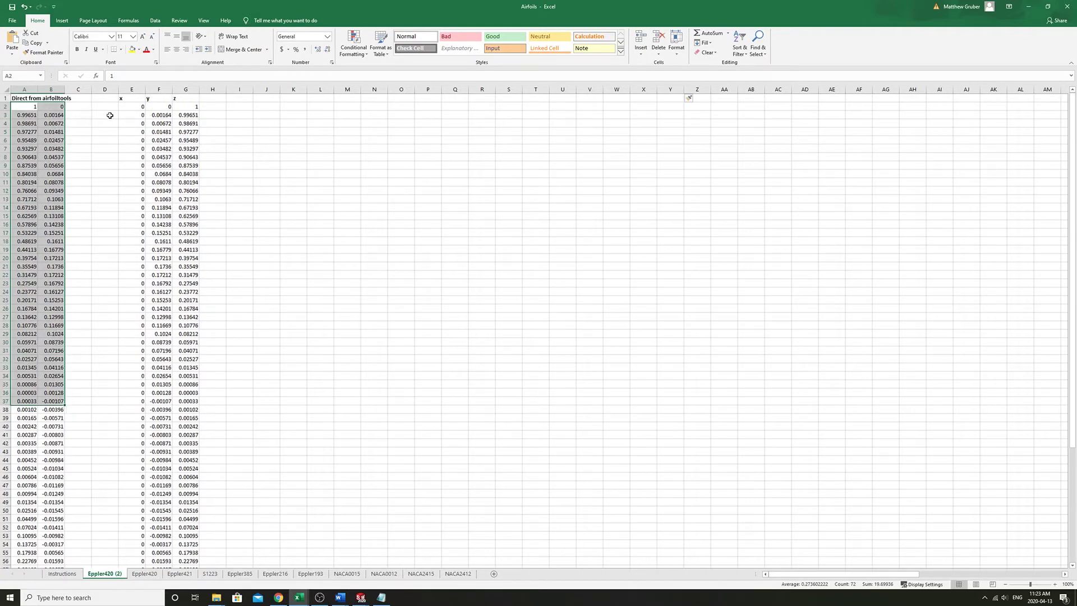
Step: Check the x column's entries and the y column's formulas in F2 and F7 referencing column B
click(136, 106)
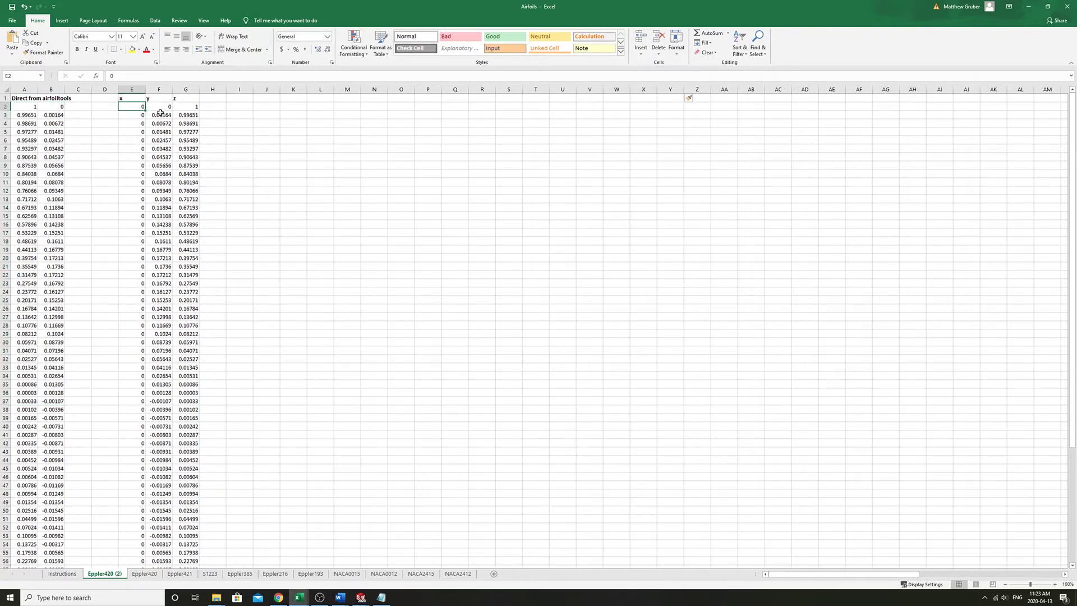
drag(129, 105, 140, 442)
click(159, 110)
text(=)
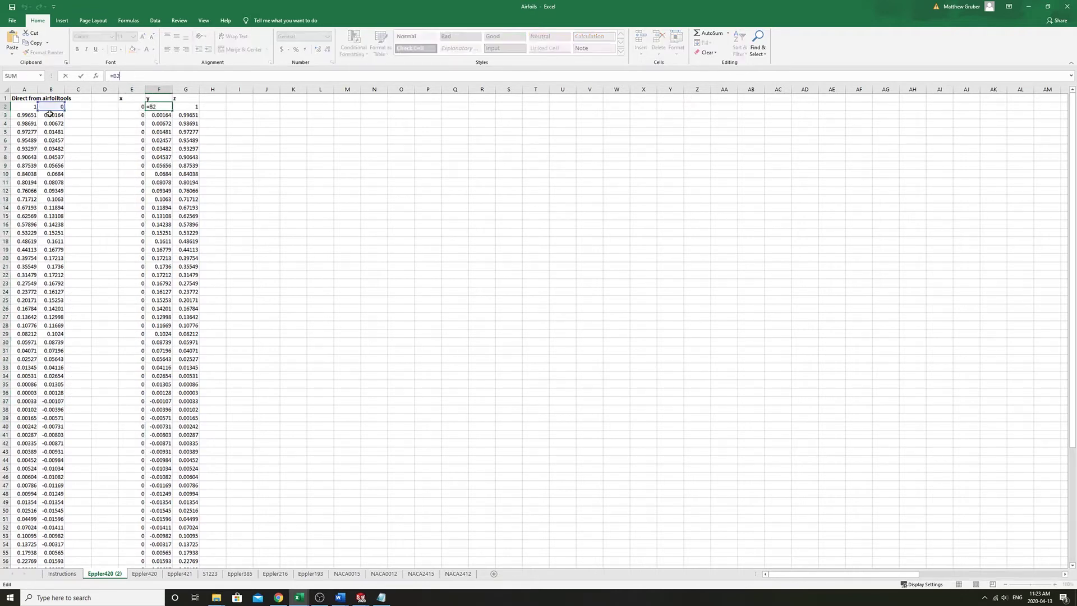
click(47, 111)
double_click(151, 147)
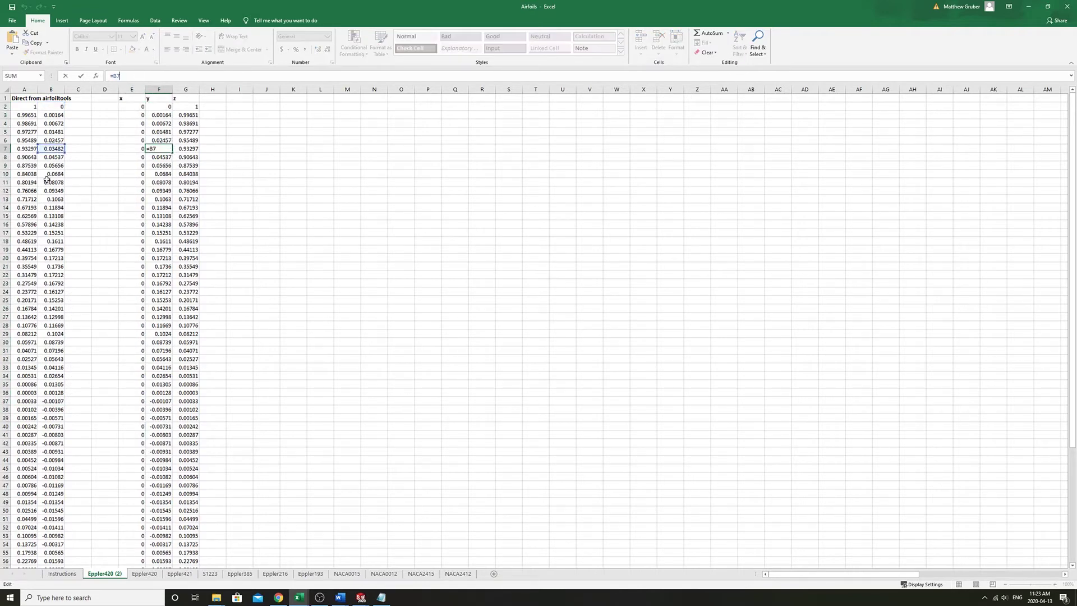
Step: Check the z column's formulas in G2 and G16 referencing column A
click(190, 108)
key(F2)
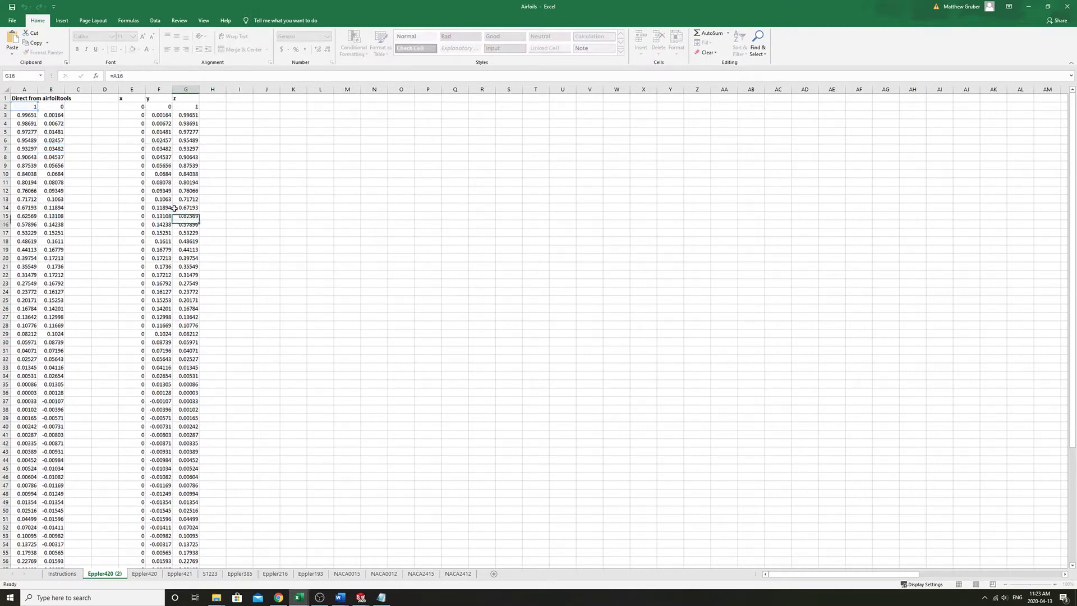
click(184, 224)
key(F2)
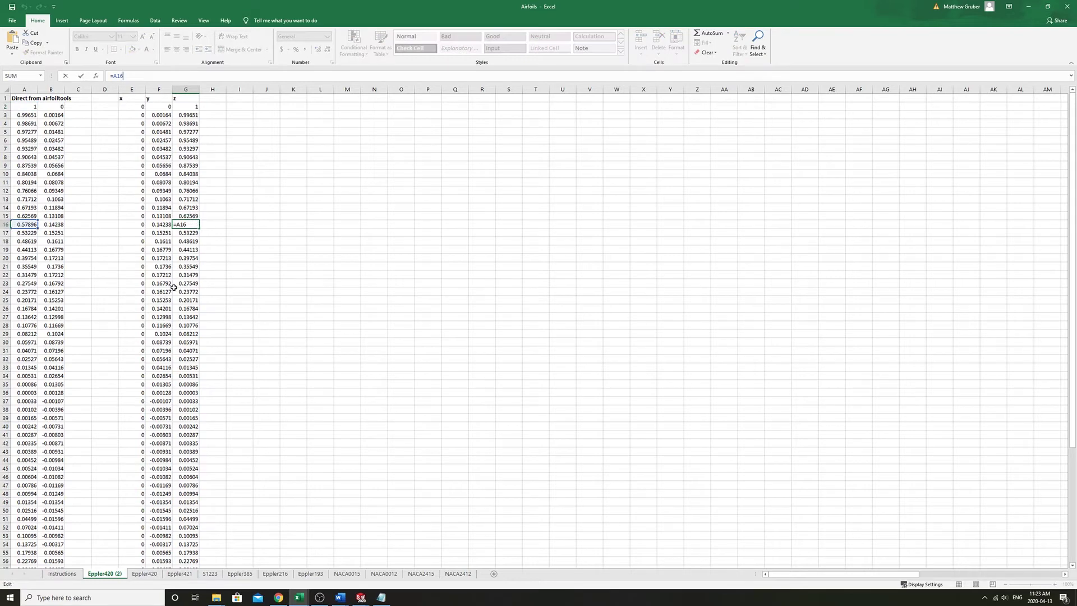
click(177, 284)
click(126, 76)
click(279, 250)
Step: Copy the x, y and z coordinates in E2:G73, without the header row
drag(127, 105, 182, 106)
key(ctrl+shift+Down)
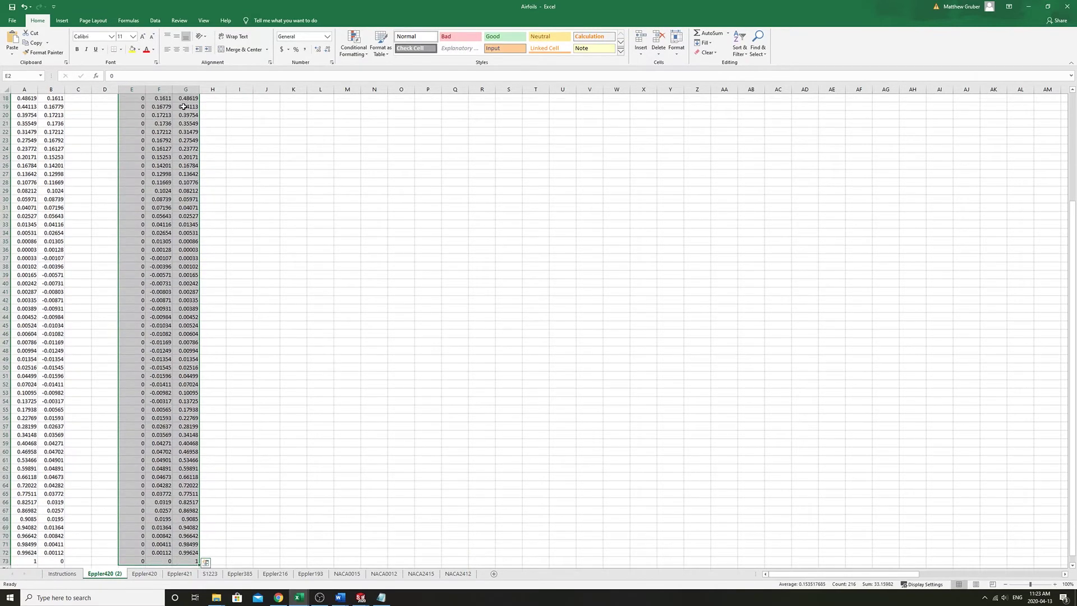
key(ctrl+c)
scroll(301, 312, up, 6)
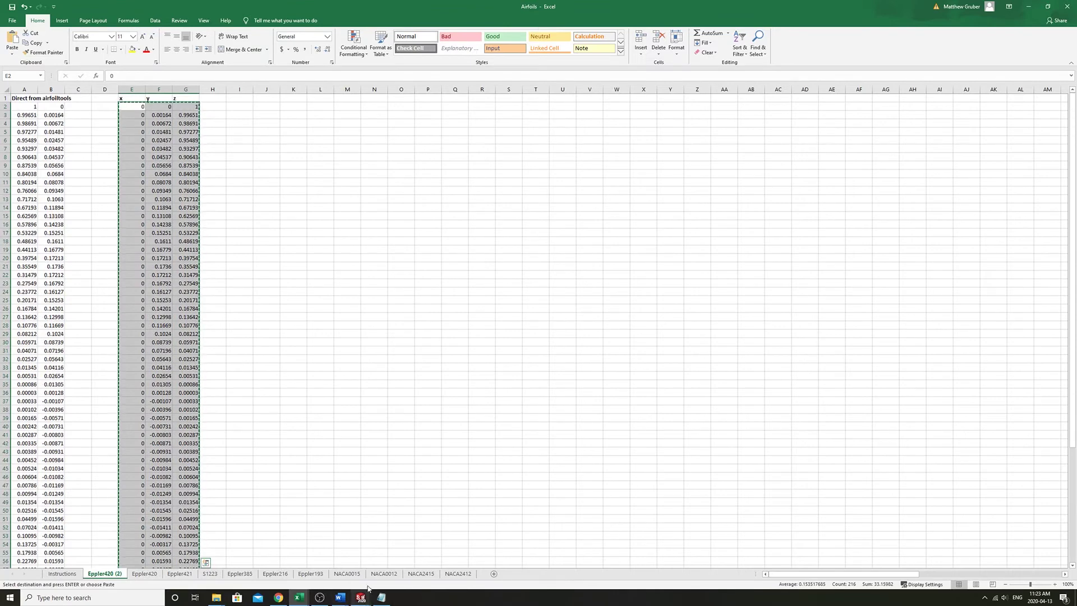
Step: Switch to Notepad, replace the entire contents of eppler420-example with the copied coordinates and save the file
click(381, 598)
key(ctrl+a)
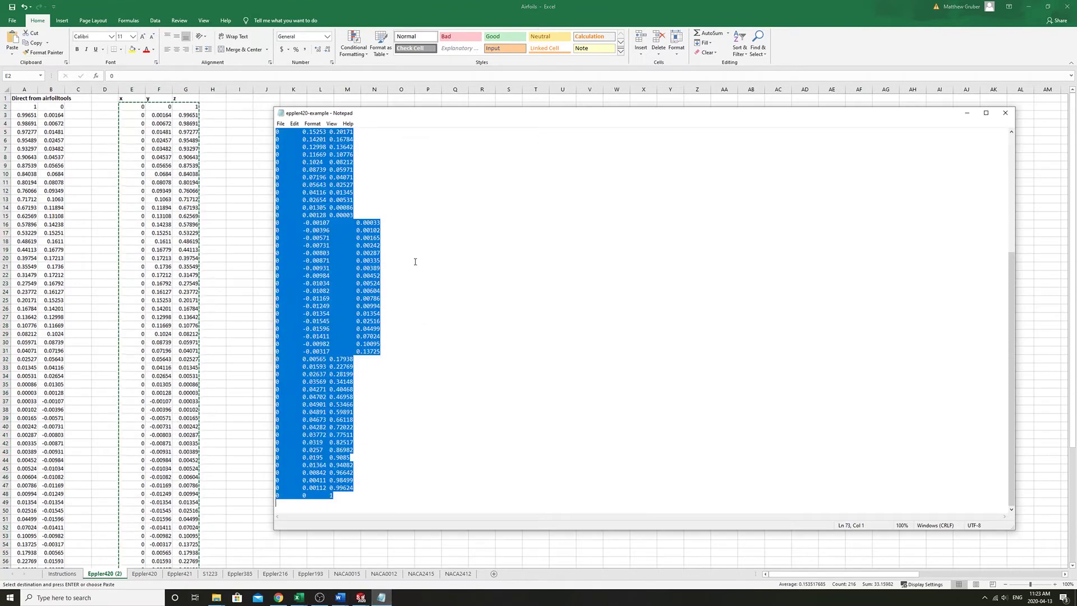
key(ctrl+v)
scroll(383, 267, up, 8)
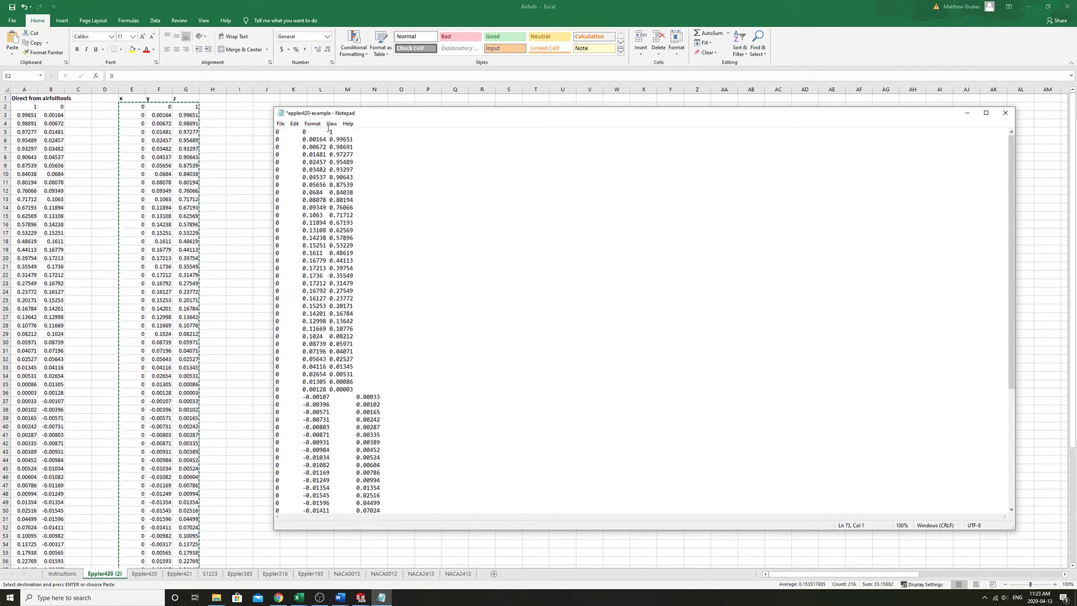
key(ctrl+s)
scroll(312, 134, down, 10)
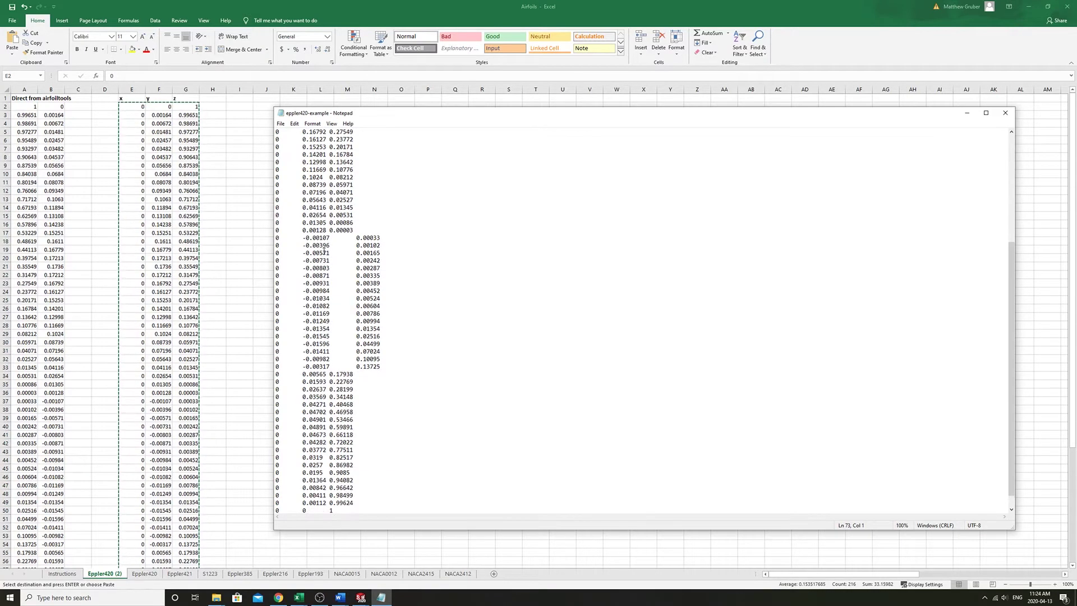
scroll(333, 428, up, 10)
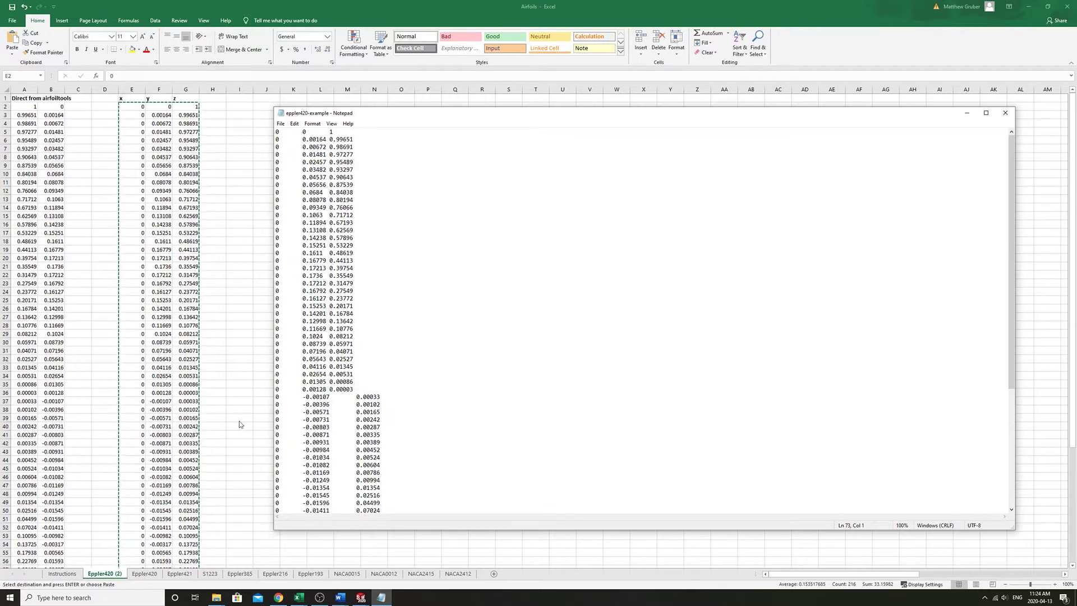
click(232, 391)
Step: Switch back to the Part1 window in SolidWorks
click(361, 599)
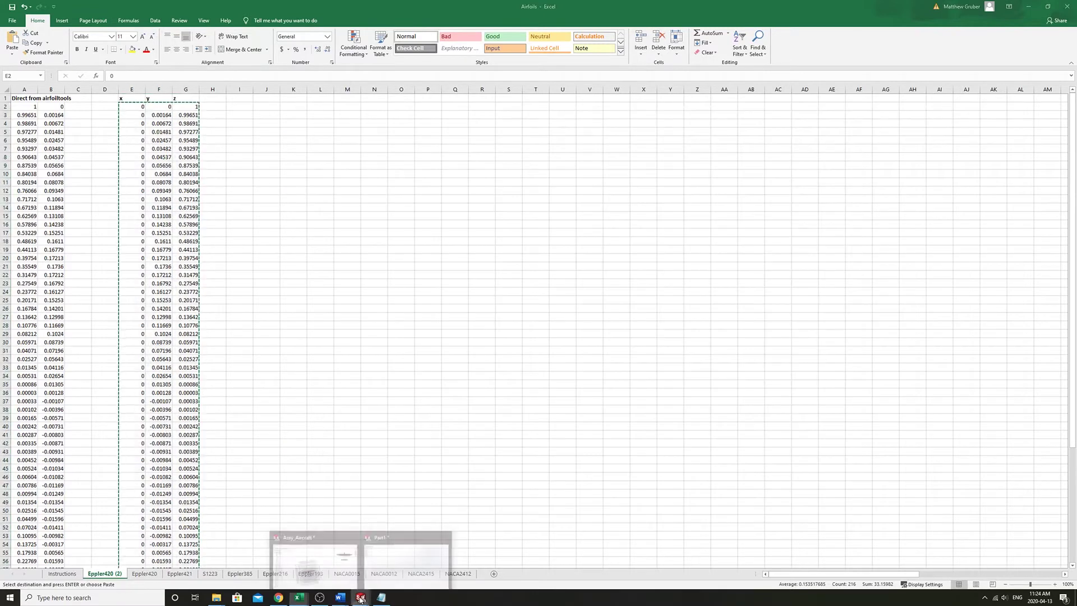
click(406, 558)
middle_drag(297, 240, 347, 225)
scroll(818, 264, up, 2)
middle_drag(689, 261, 683, 234)
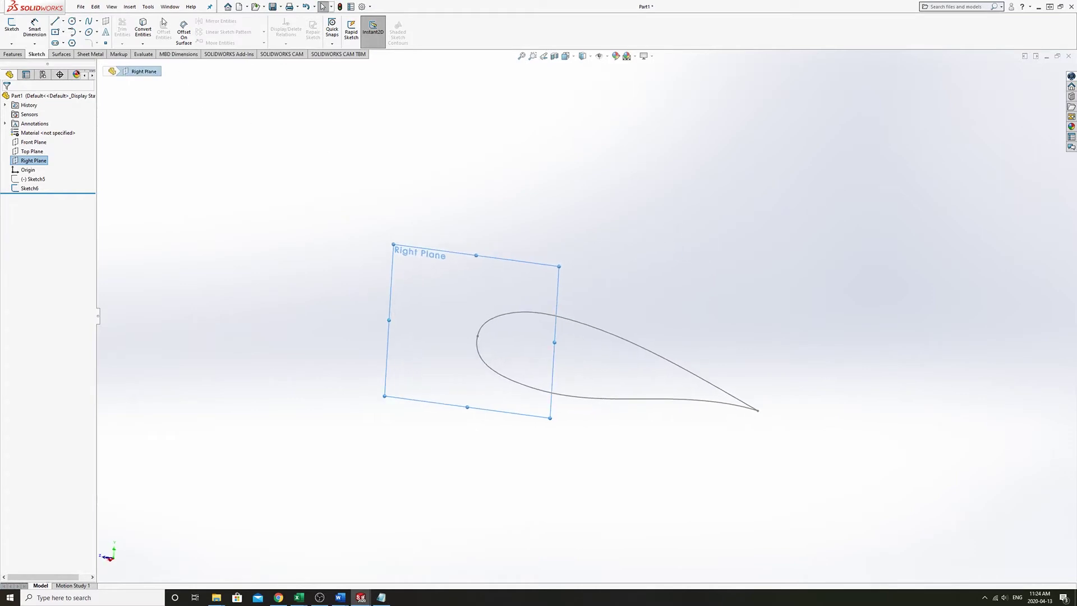
Step: Start a Curve Through XYZ Points and load the eppler420-example text file from the Airfoils folder
click(135, 7)
mouse_move(145, 106)
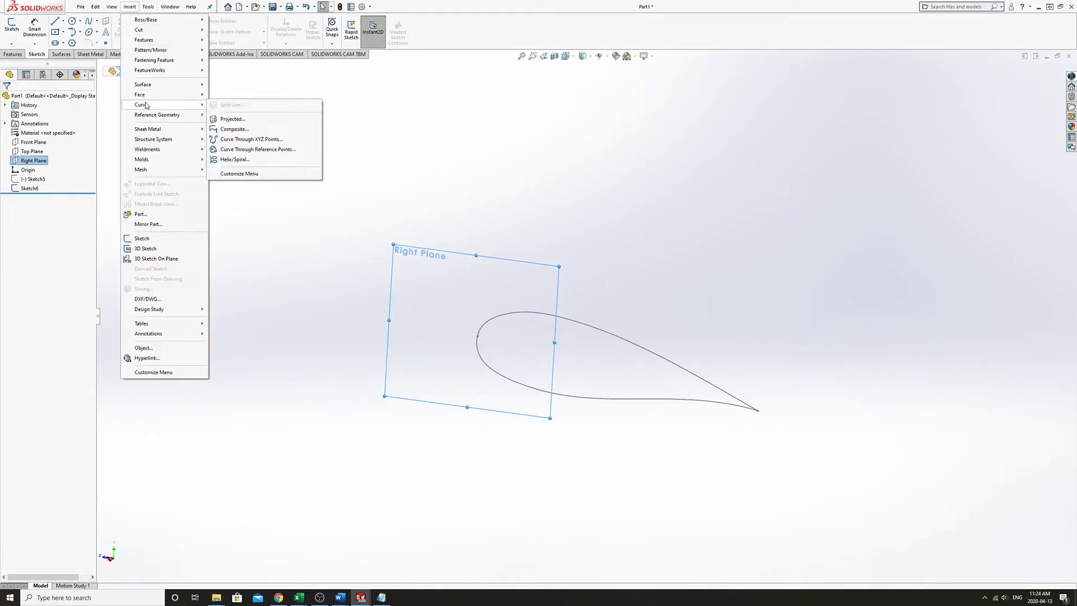
click(260, 144)
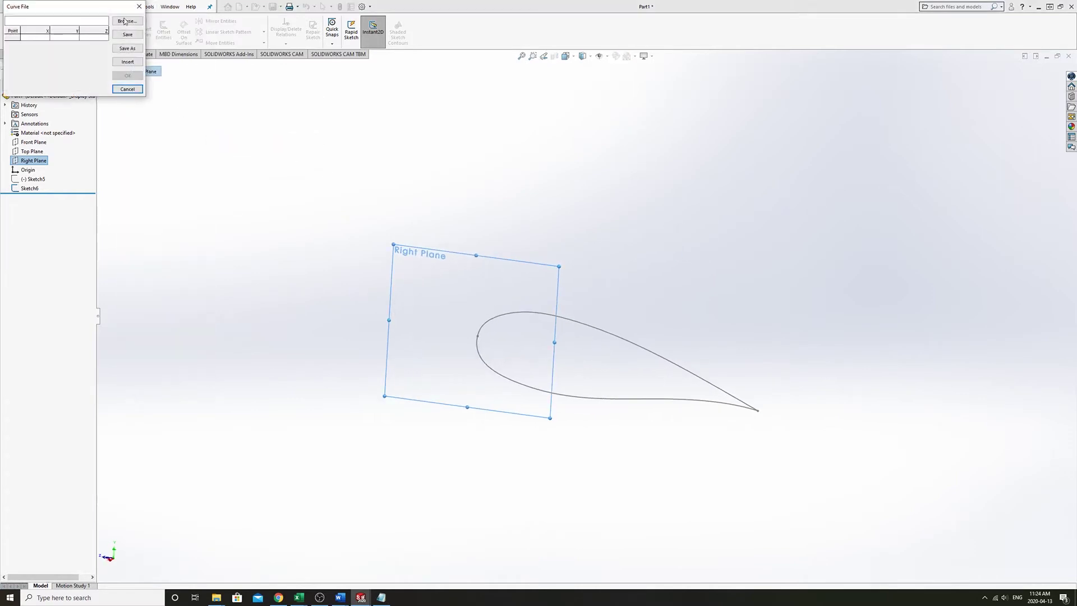
click(126, 21)
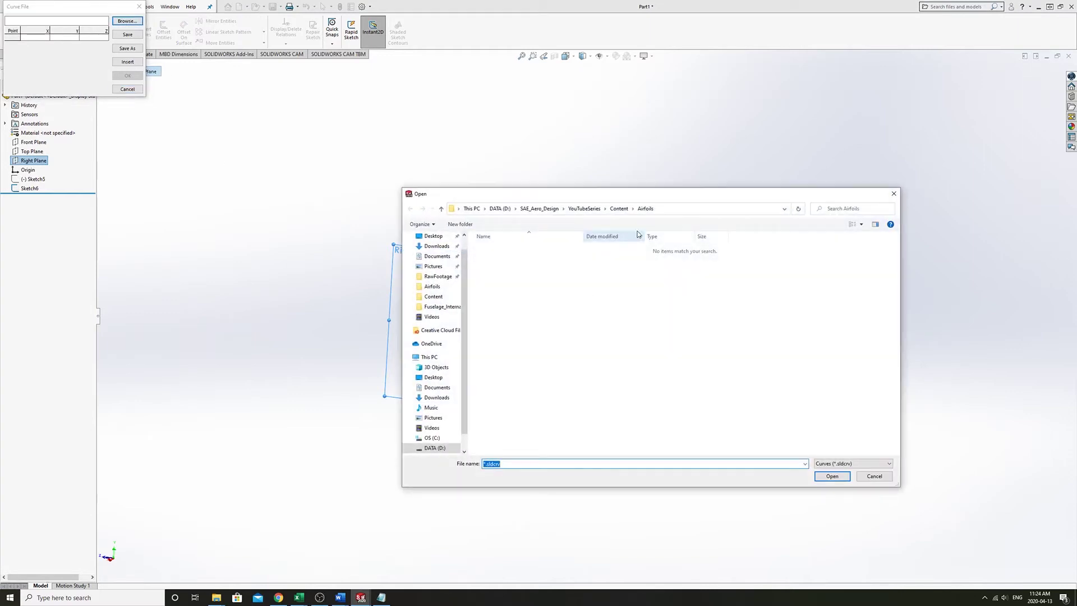
click(883, 463)
click(833, 480)
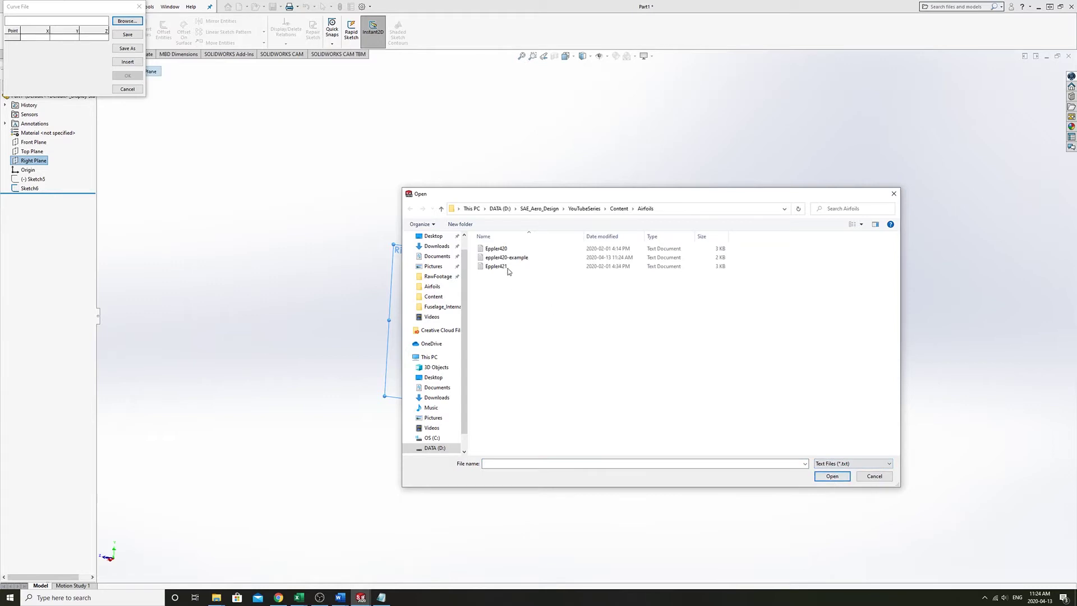
click(508, 257)
click(825, 477)
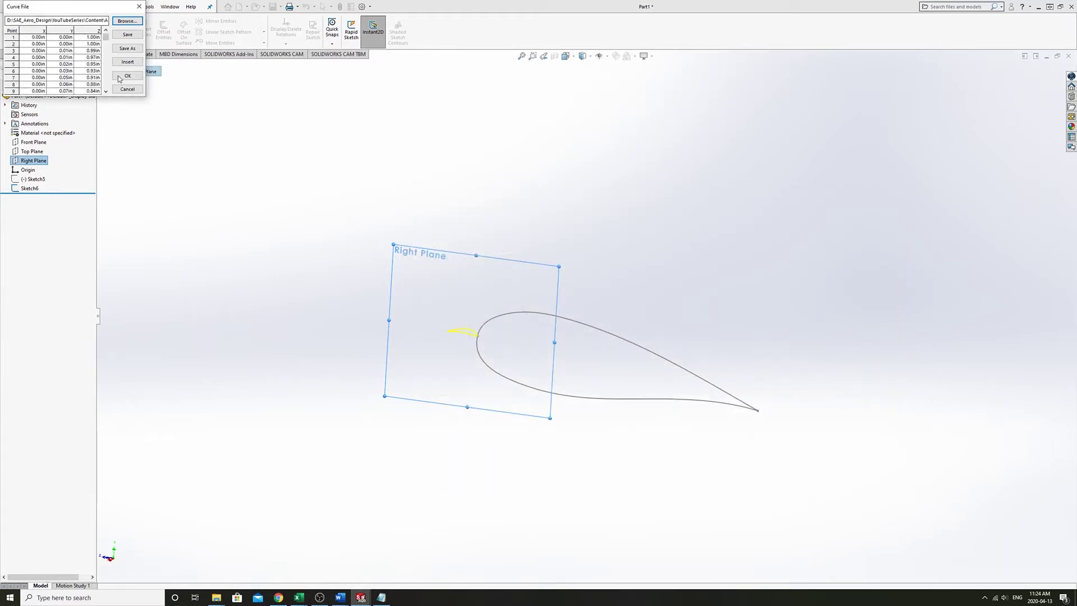
Step: Create the curve from the loaded XYZ points and inspect its shape beside the airfoil sketch
mouse_move(105, 35)
mouse_down()
mouse_move(106, 82)
mouse_move(100, 22)
mouse_up()
click(129, 77)
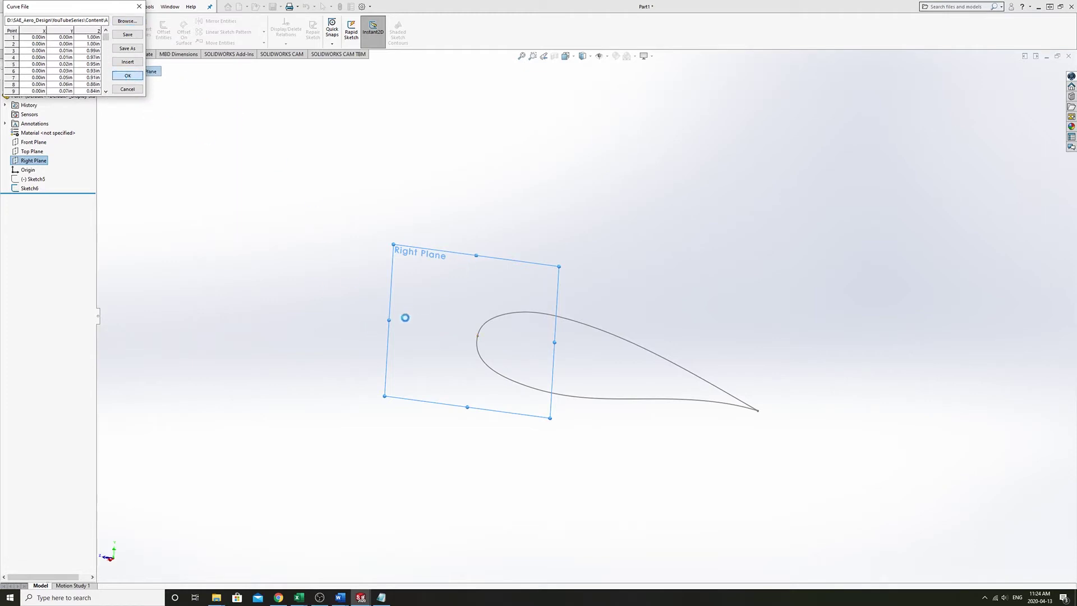
scroll(469, 336, down, 6)
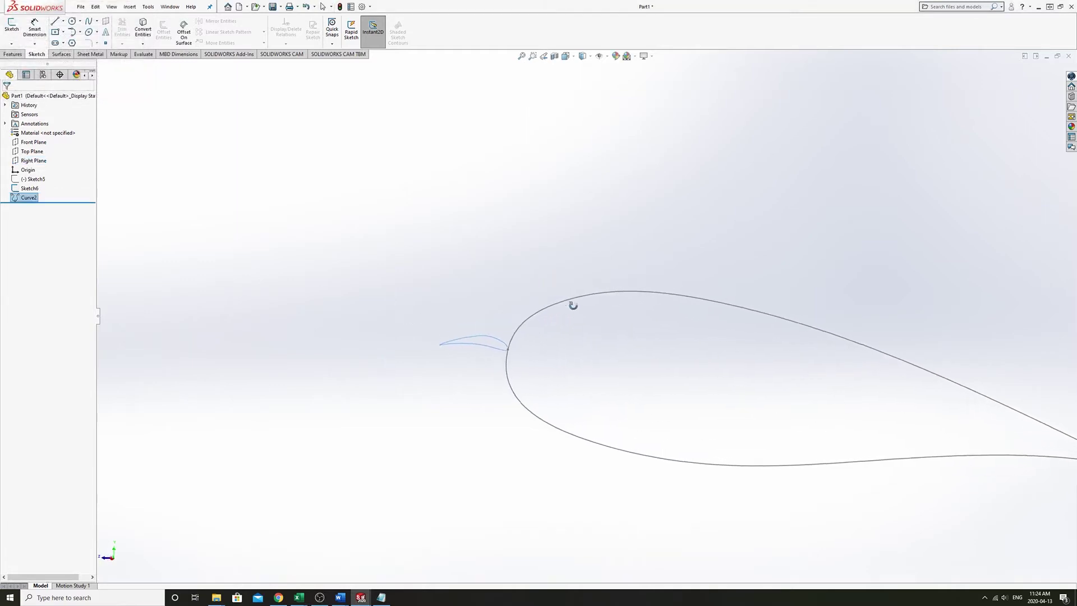
scroll(583, 371, up, 4)
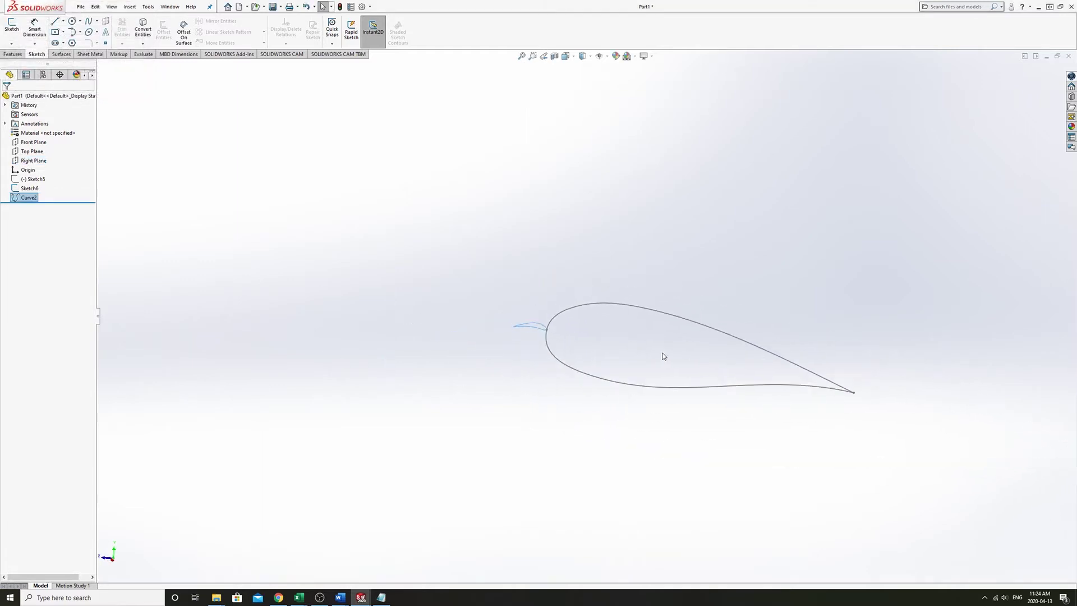
scroll(553, 351, down, 5)
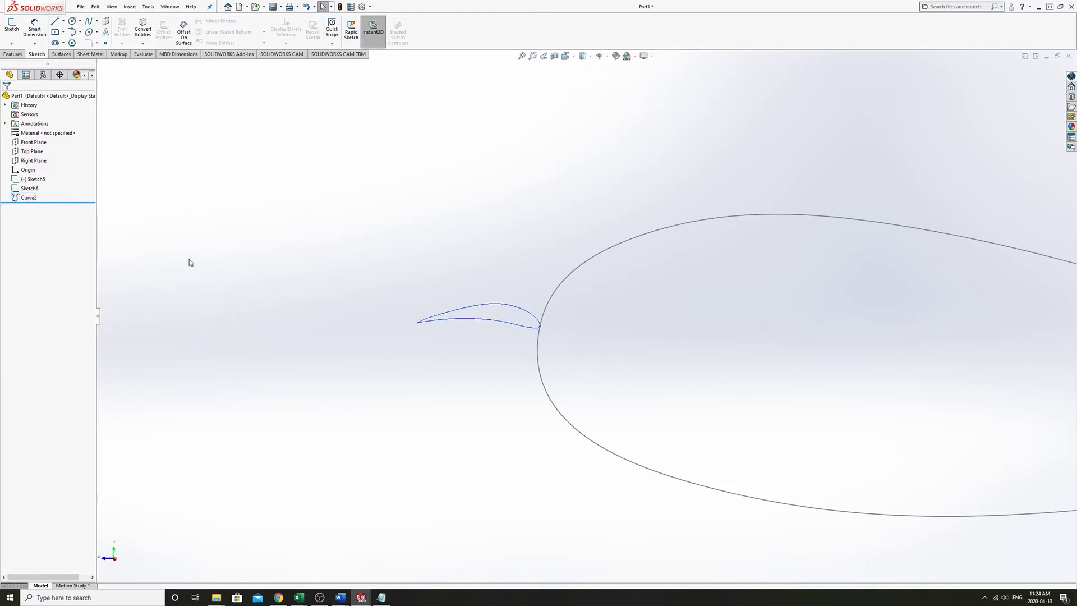
scroll(493, 320, down, 4)
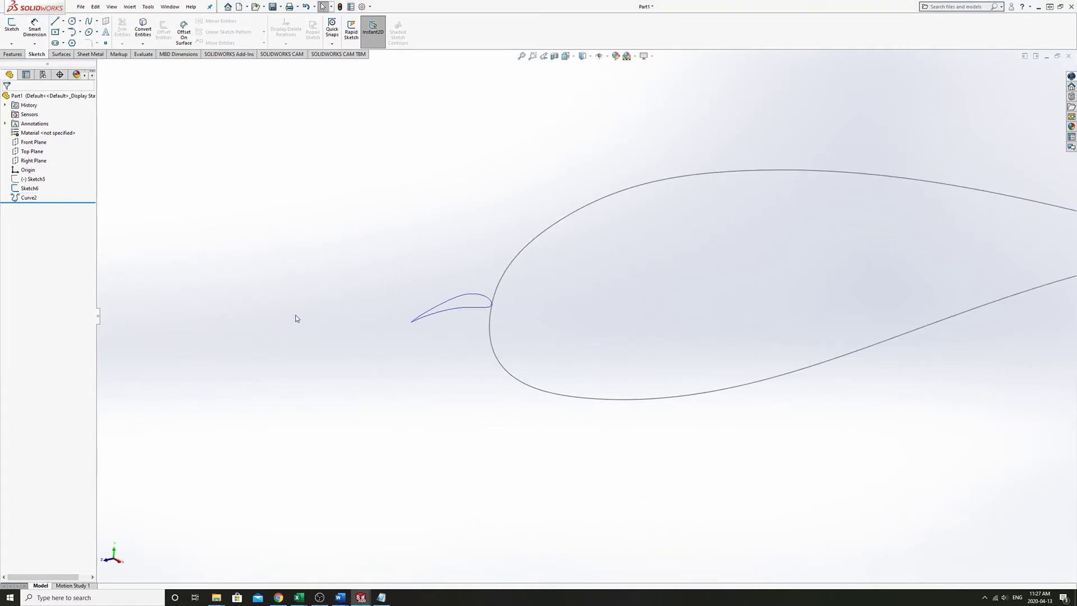
Step: Create a sketch on the Right Plane, convert the imported XYZ curve into sketch geometry and exit the sketch
click(33, 161)
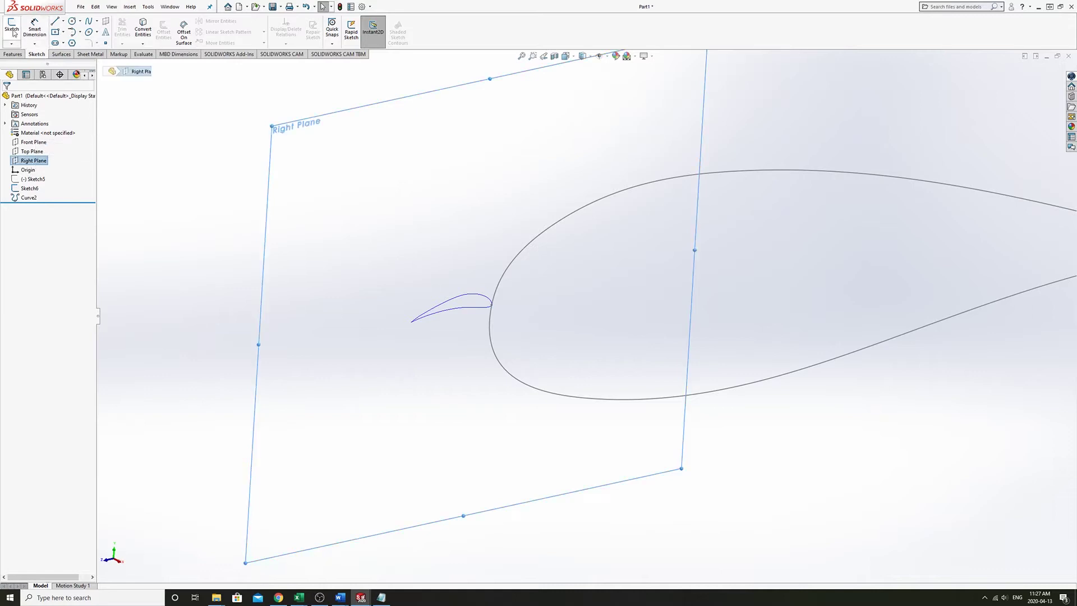
click(12, 28)
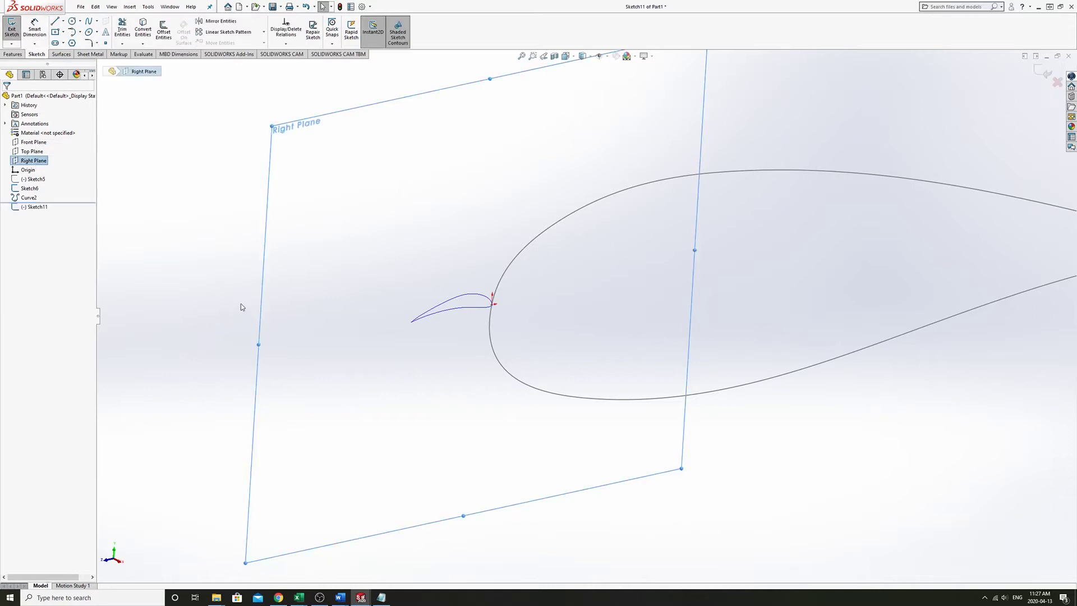
click(450, 302)
click(143, 31)
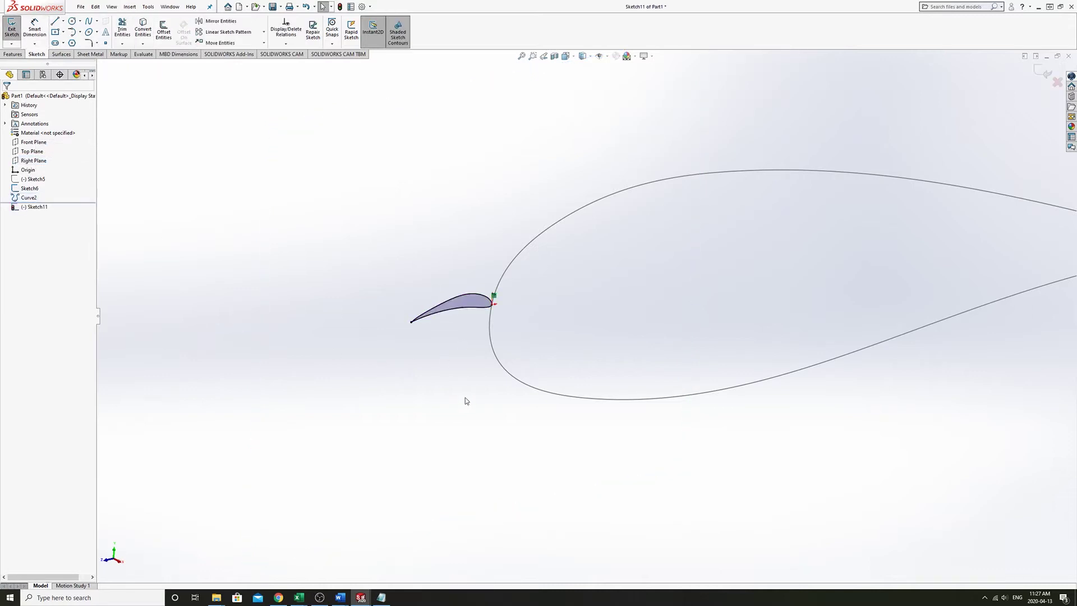
middle_drag(457, 298, 458, 308)
scroll(440, 219, down, 2)
click(13, 30)
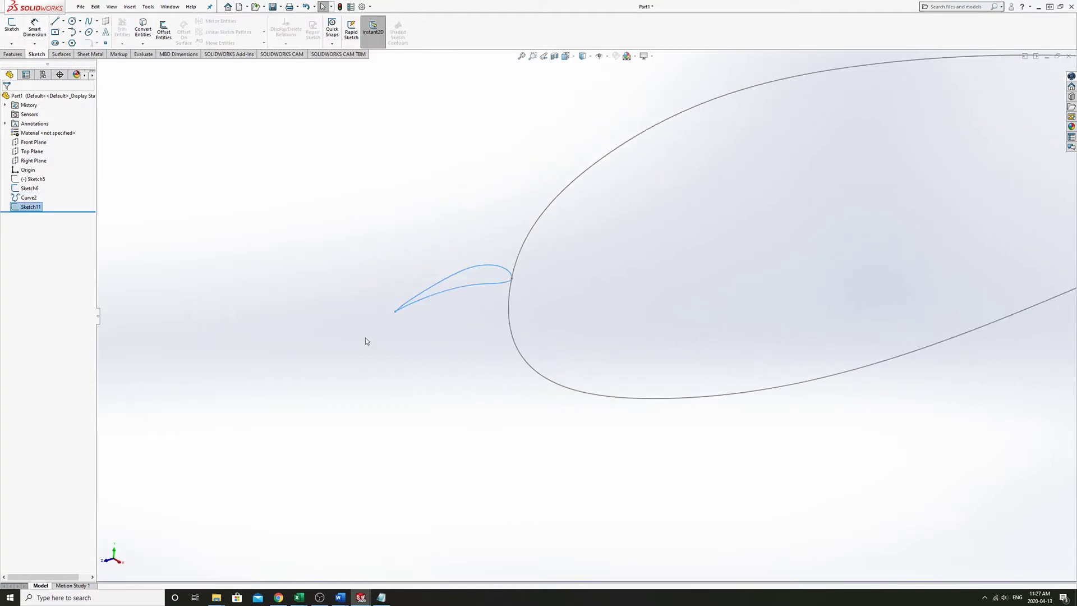
Step: Hide the imported Curve2 and briefly open the converted airfoil sketch to check its spline
right_click(28, 198)
click(37, 186)
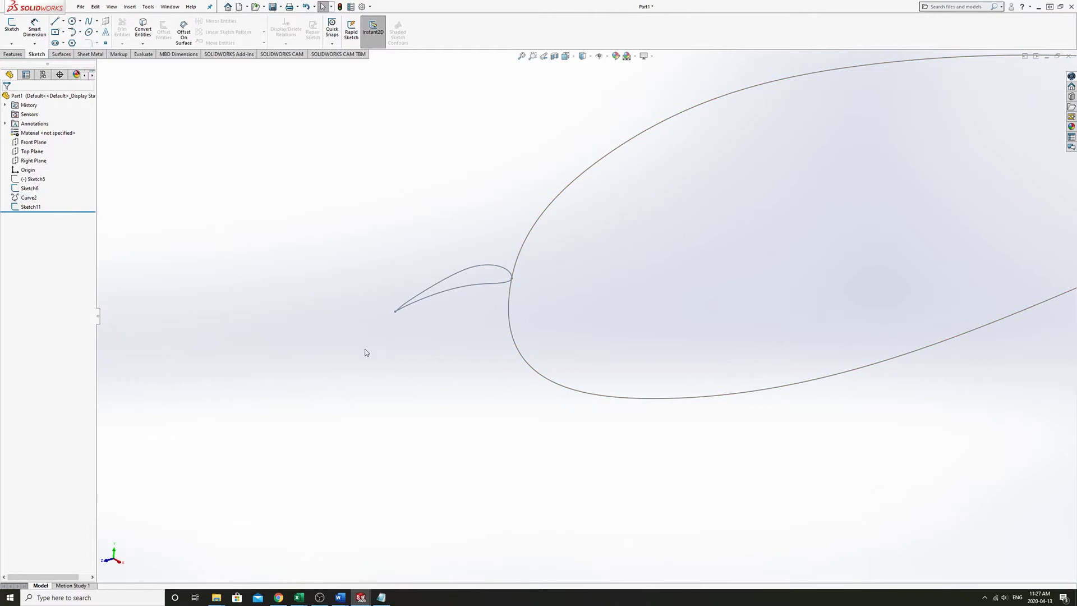
click(445, 289)
double_click(445, 290)
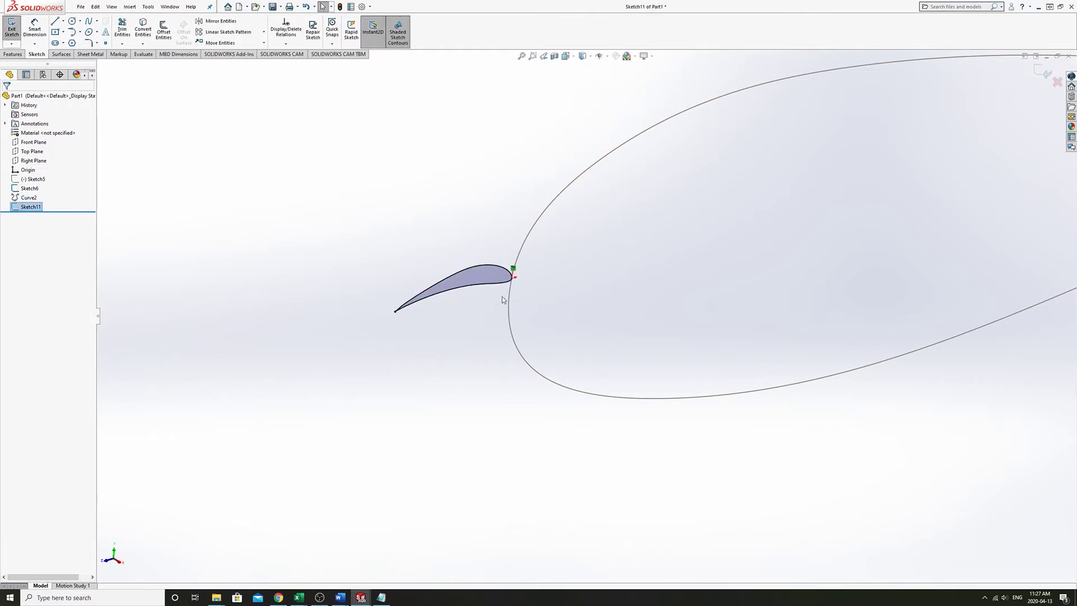
click(11, 28)
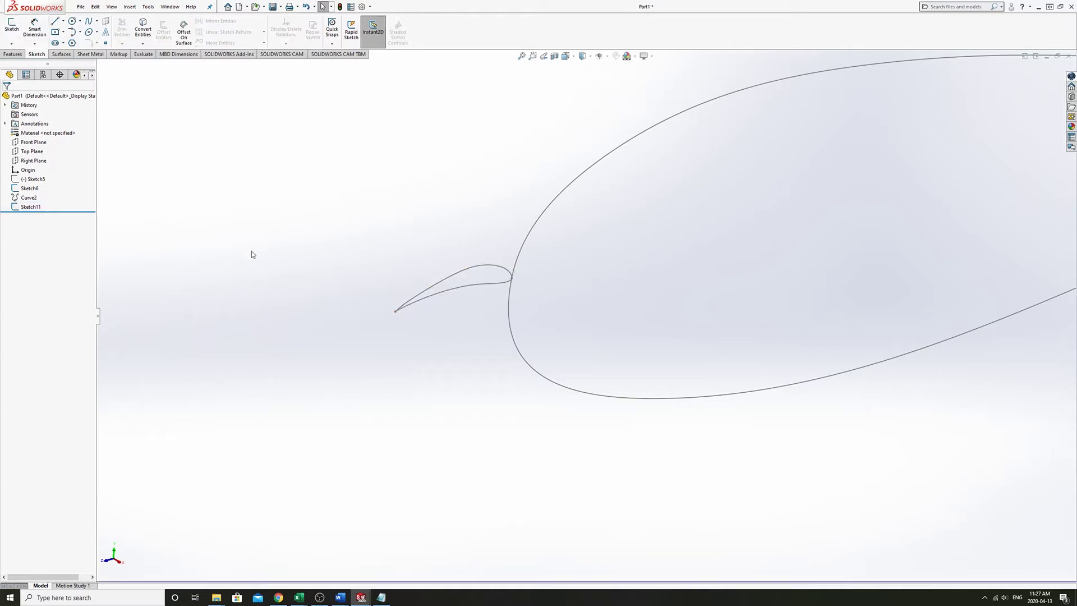
Step: Try deleting the imported Curve2 and undo the deletion
right_click(27, 197)
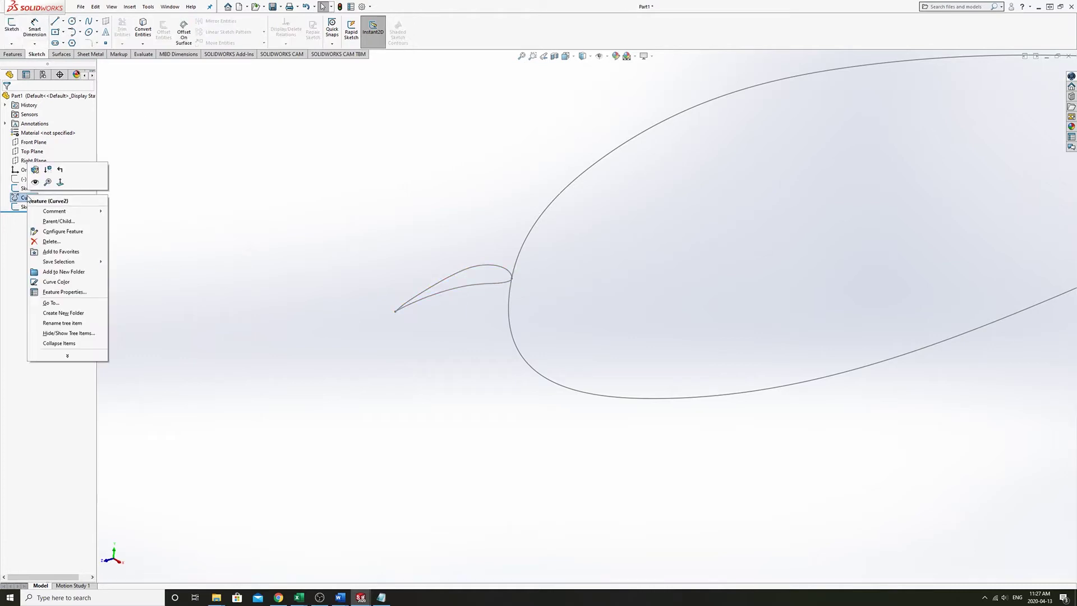
click(51, 241)
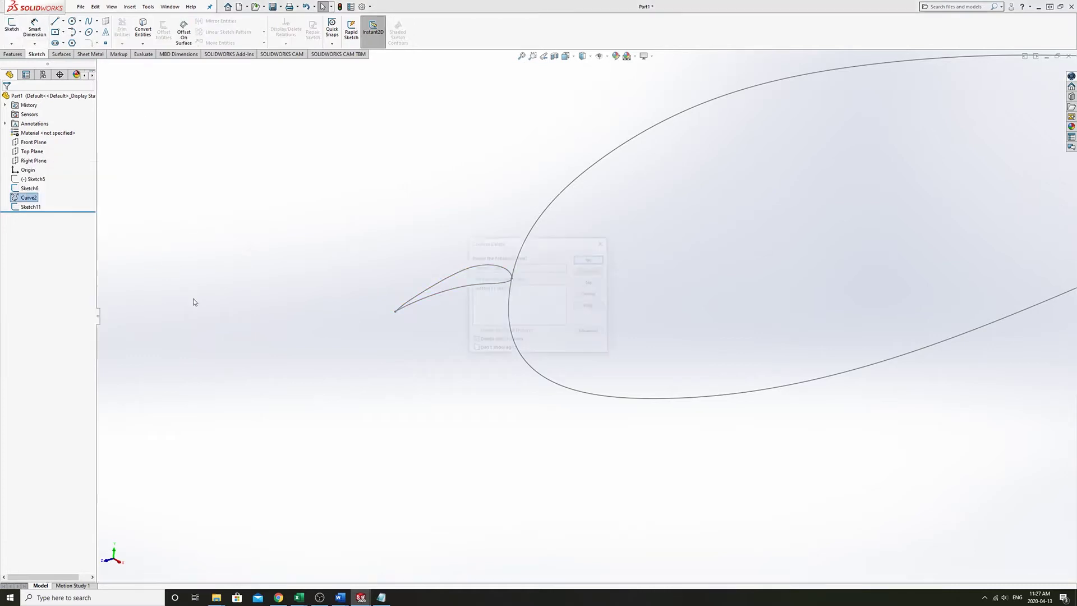
click(589, 259)
key(ctrl+z)
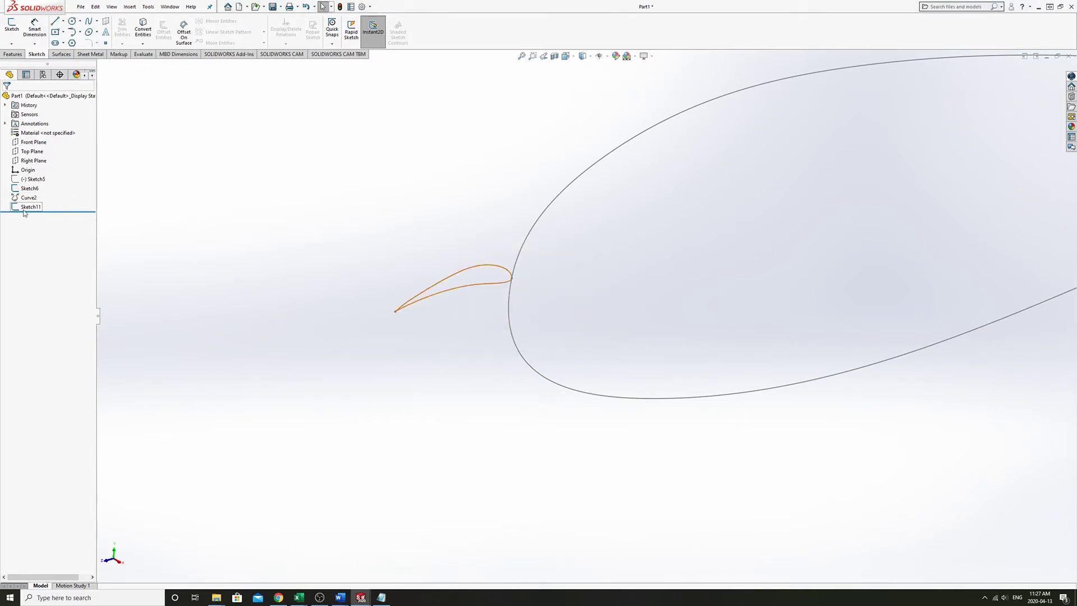
Step: Reopen Sketch11 for editing and delete the relation tying the airfoil spline to the imported curve
click(31, 207)
click(23, 23)
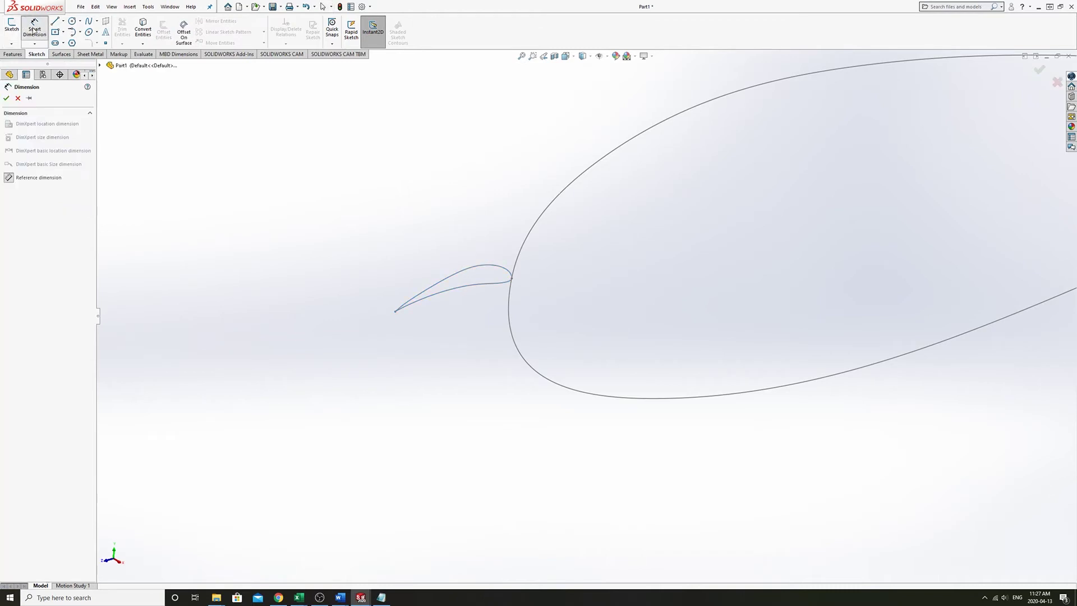
click(25, 26)
click(36, 206)
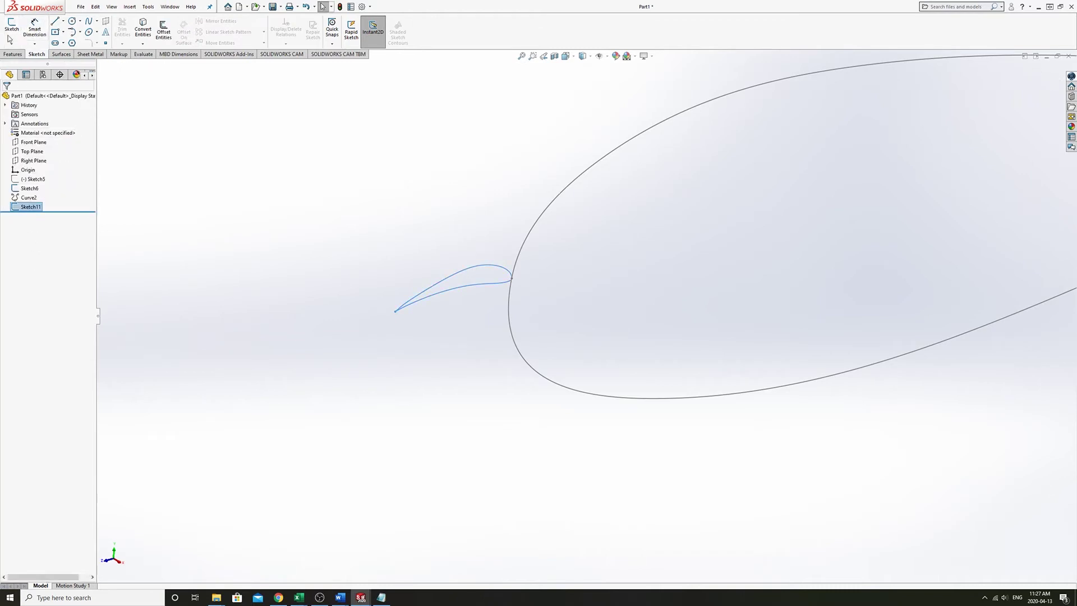
click(7, 26)
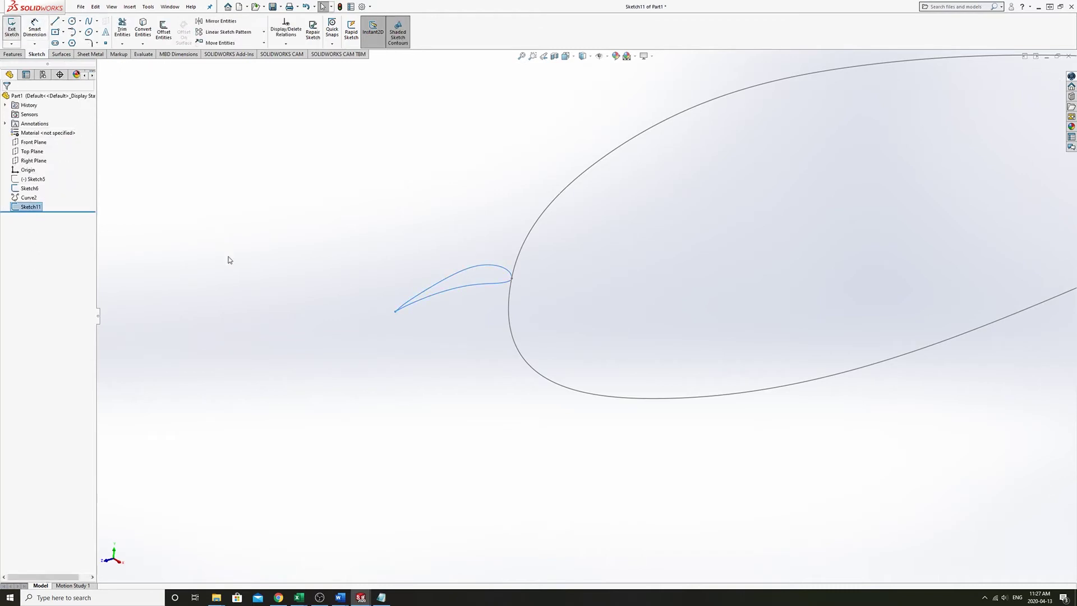
click(514, 269)
key(Delete)
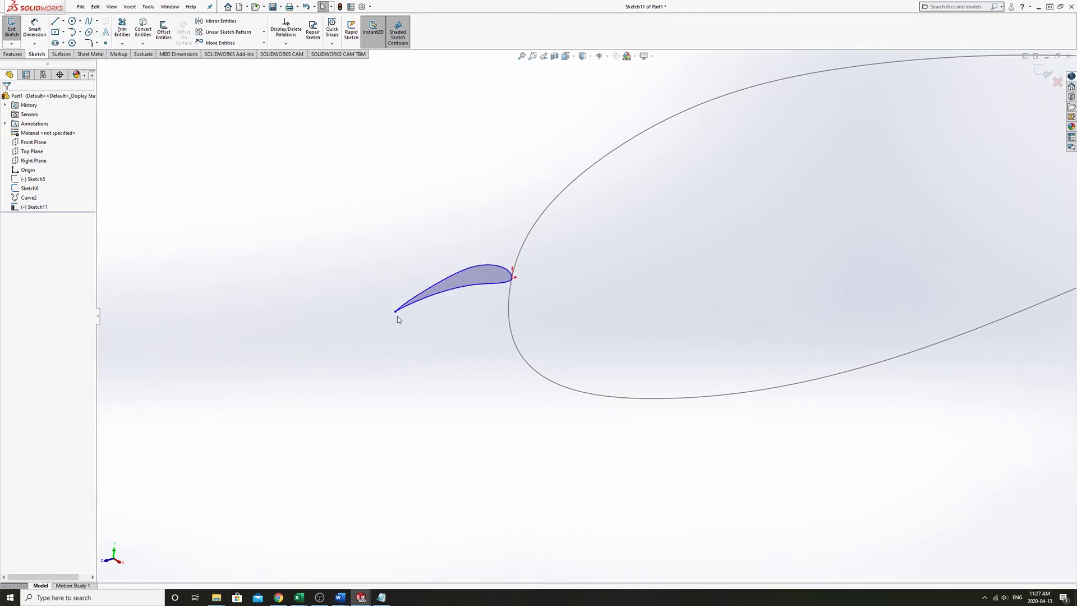
Step: Move and enlarge the freed airfoil spline by its trailing-edge point and outline, placing it away from the origin
mouse_move(396, 311)
mouse_down()
mouse_move(325, 361)
mouse_move(392, 315)
mouse_move(381, 322)
mouse_up()
drag(473, 261, 468, 207)
click(414, 380)
drag(321, 250, 284, 264)
click(385, 314)
click(485, 200)
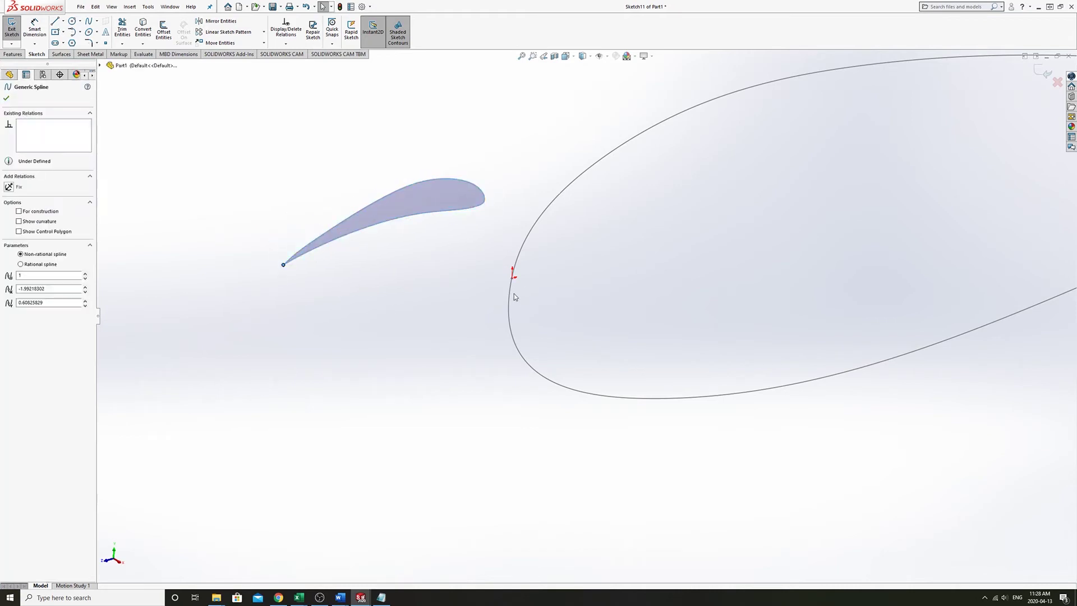
Step: Exit the airfoil sketch and delete the imported Curve2 from the part
click(11, 27)
right_click(28, 197)
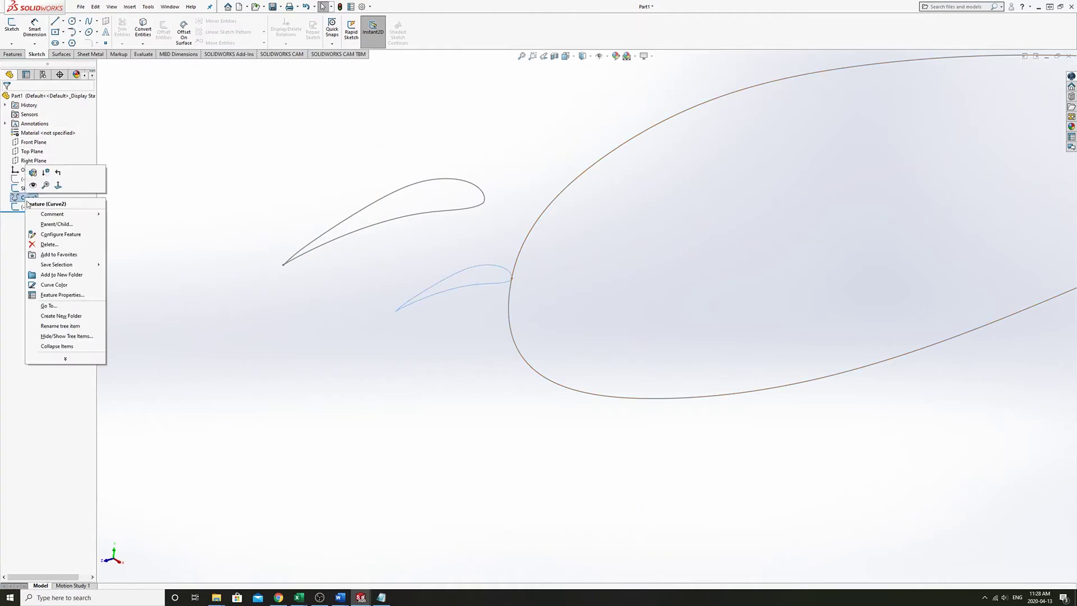
click(54, 248)
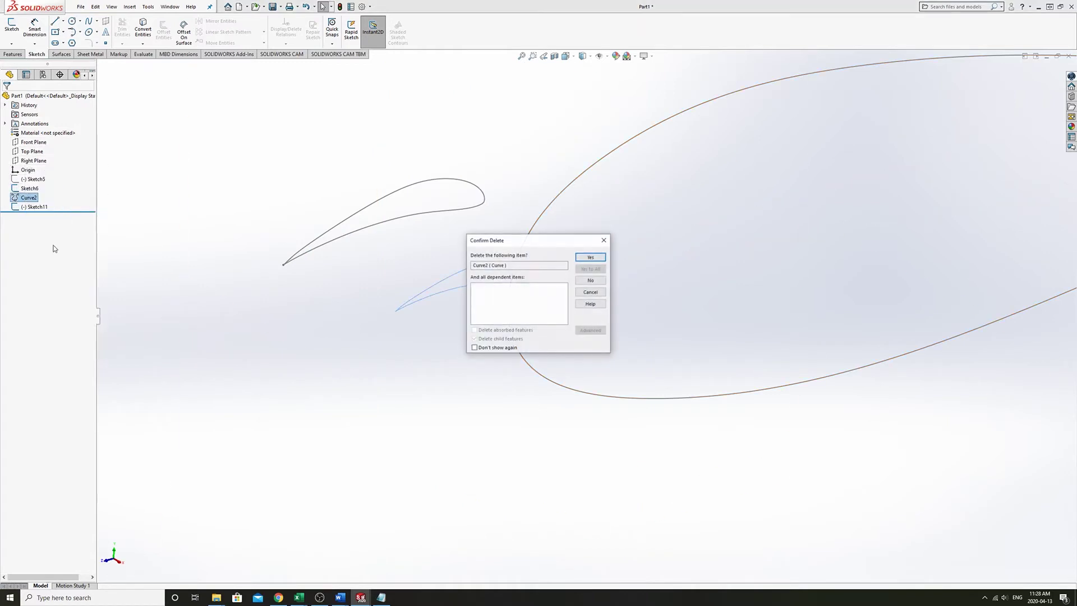
click(590, 257)
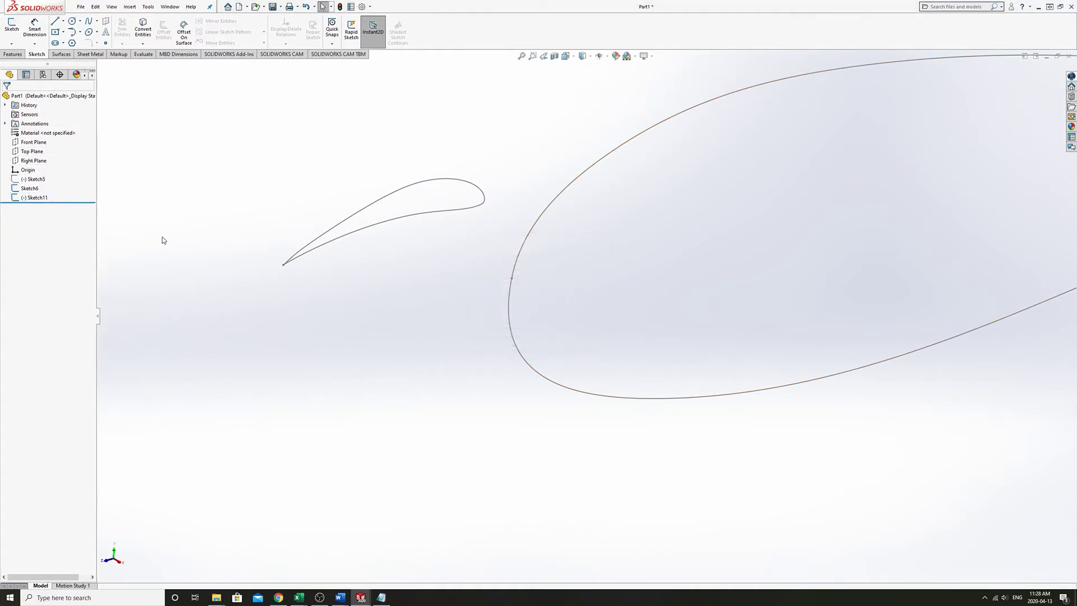
Step: Hide the large earlier airfoil sketches, Sketch5 and Sketch6
click(29, 189)
ctrl+click(27, 178)
right_click(27, 178)
click(48, 167)
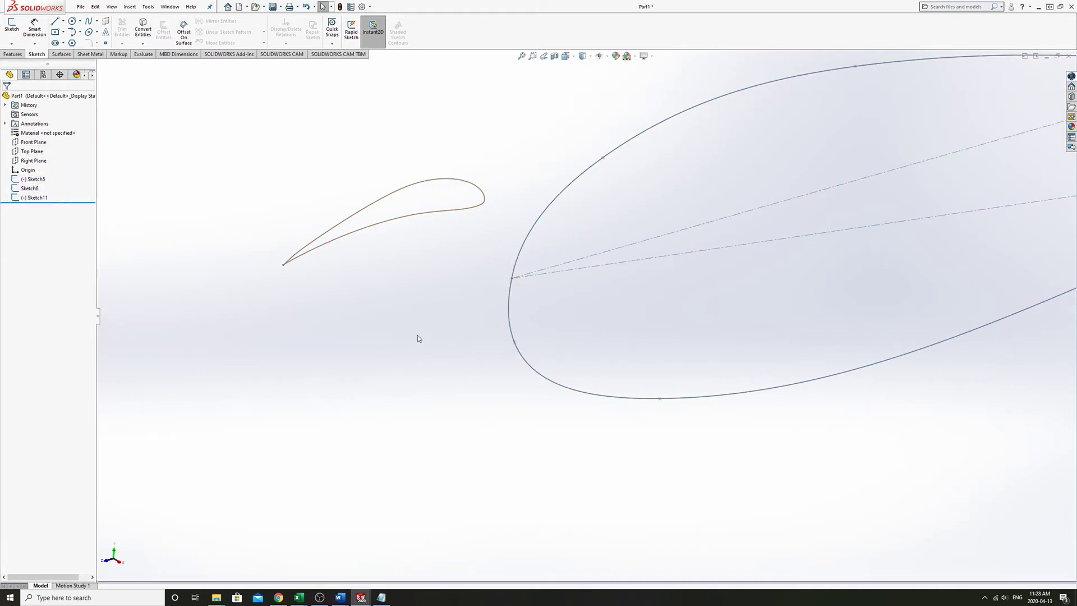
right_click(21, 187)
click(28, 173)
right_click(30, 179)
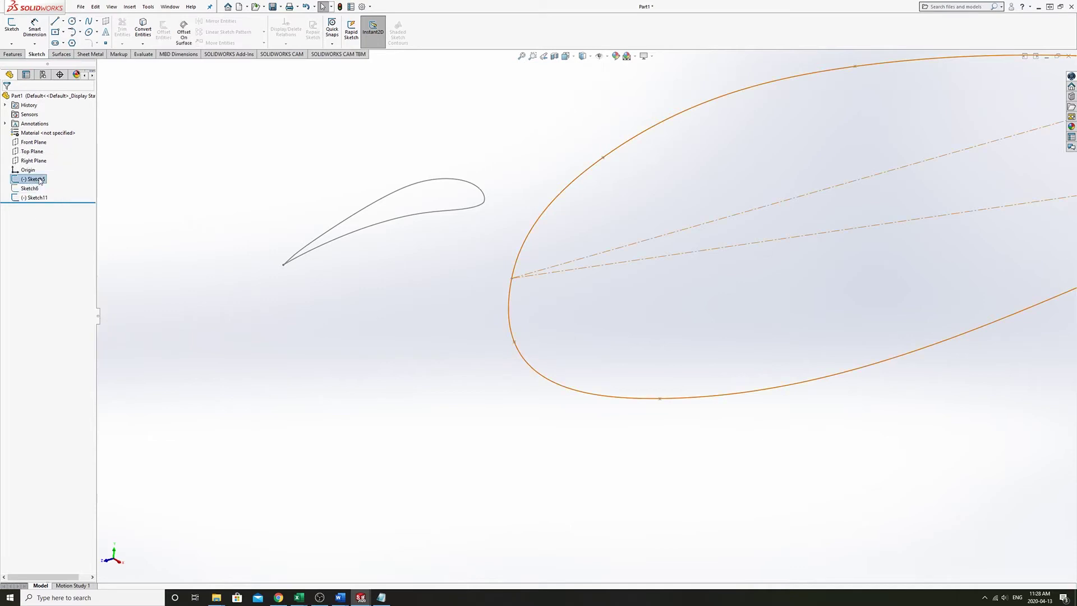
click(39, 169)
click(525, 279)
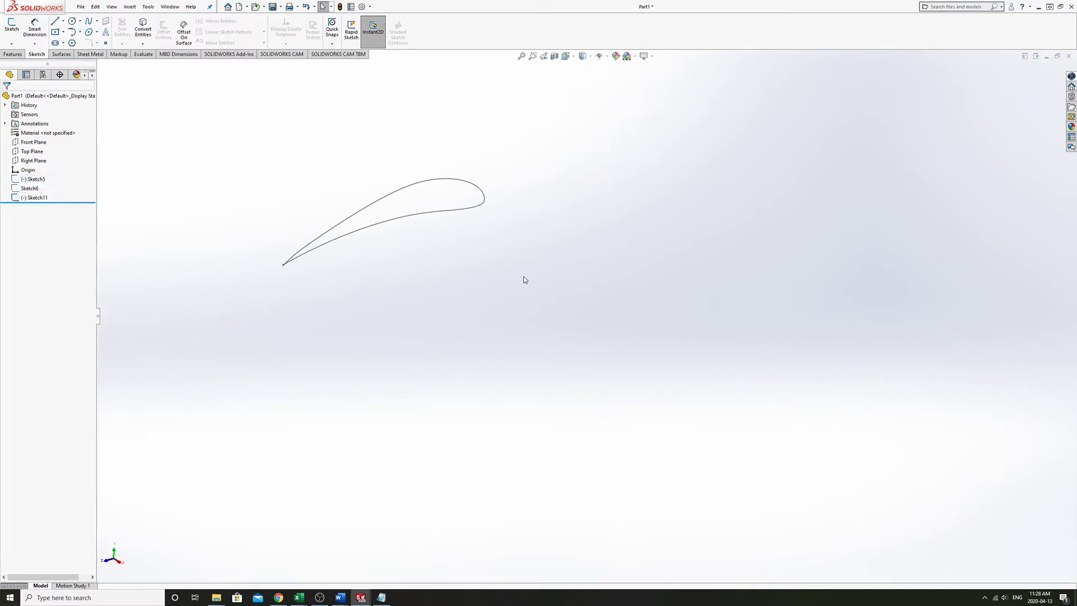
Step: Edit Sketch11, draw a line upward from the origin and give it a Vertical relation
click(34, 160)
click(29, 197)
click(12, 28)
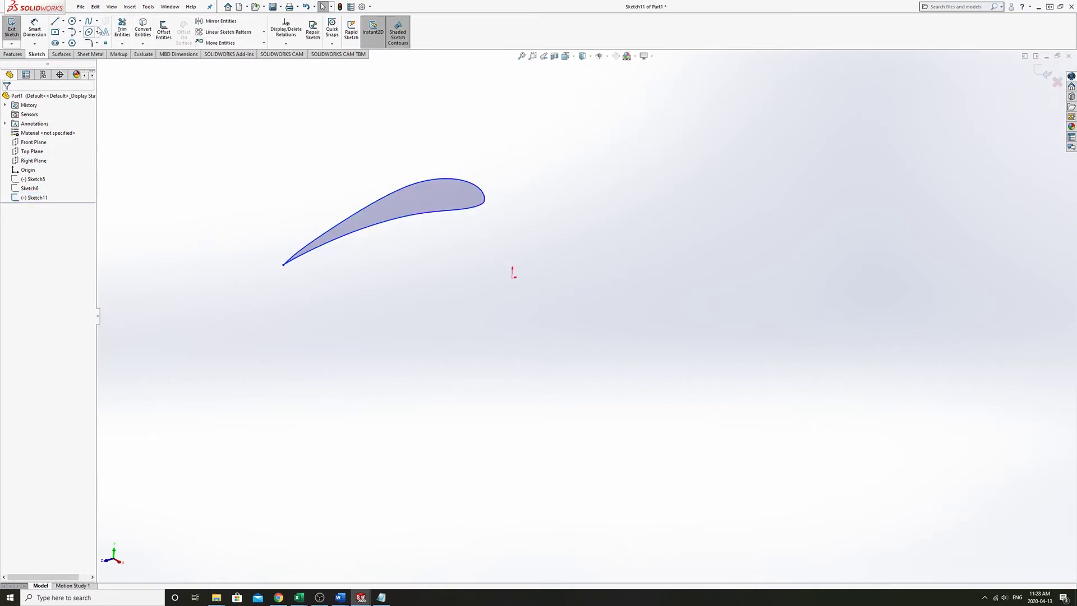
click(54, 21)
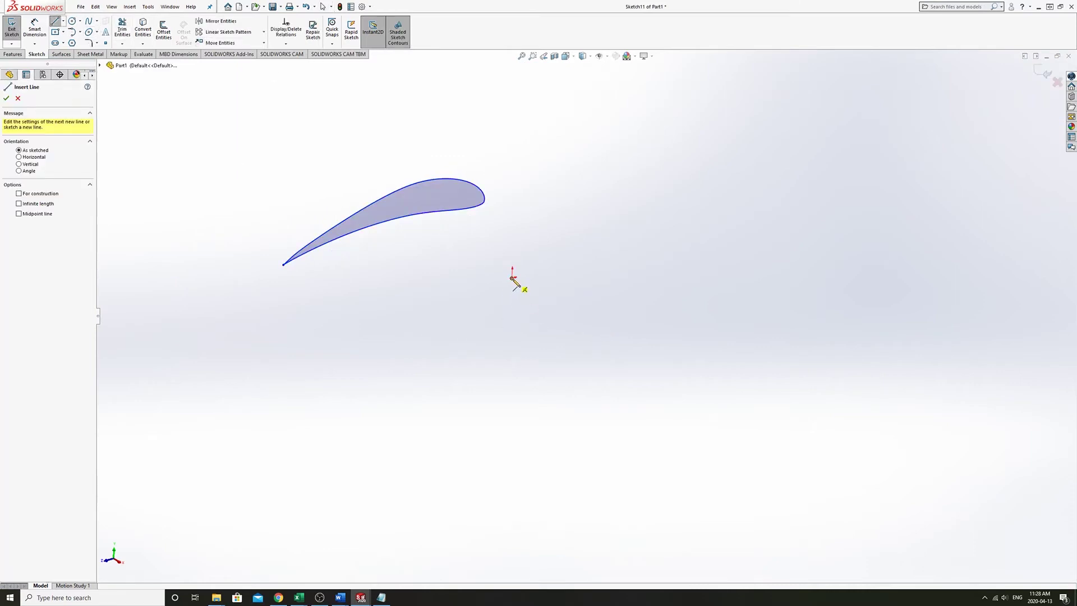
click(512, 278)
click(514, 195)
key(Escape)
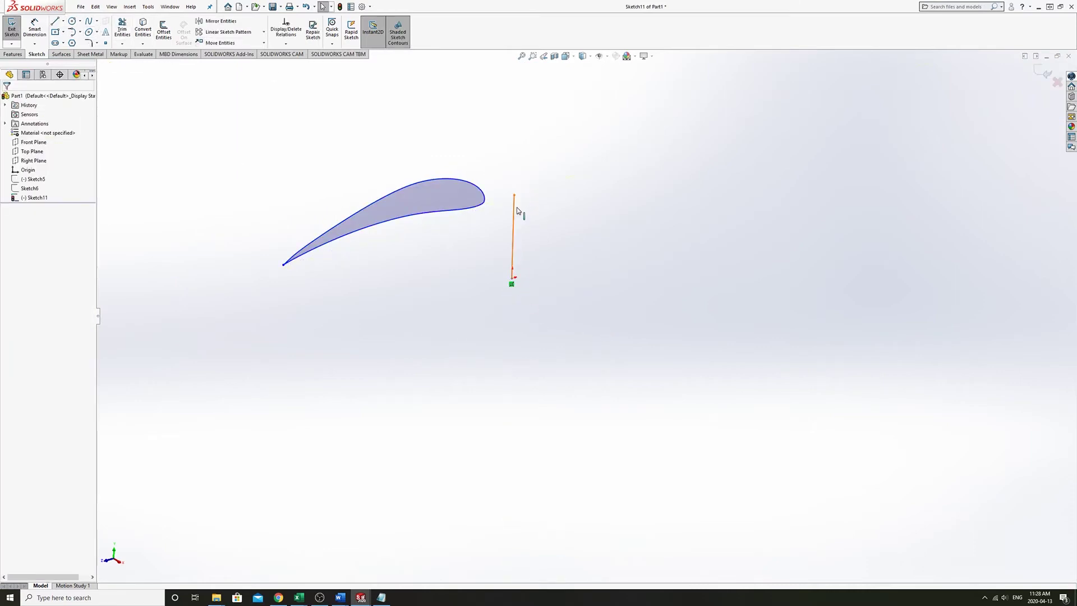
click(514, 207)
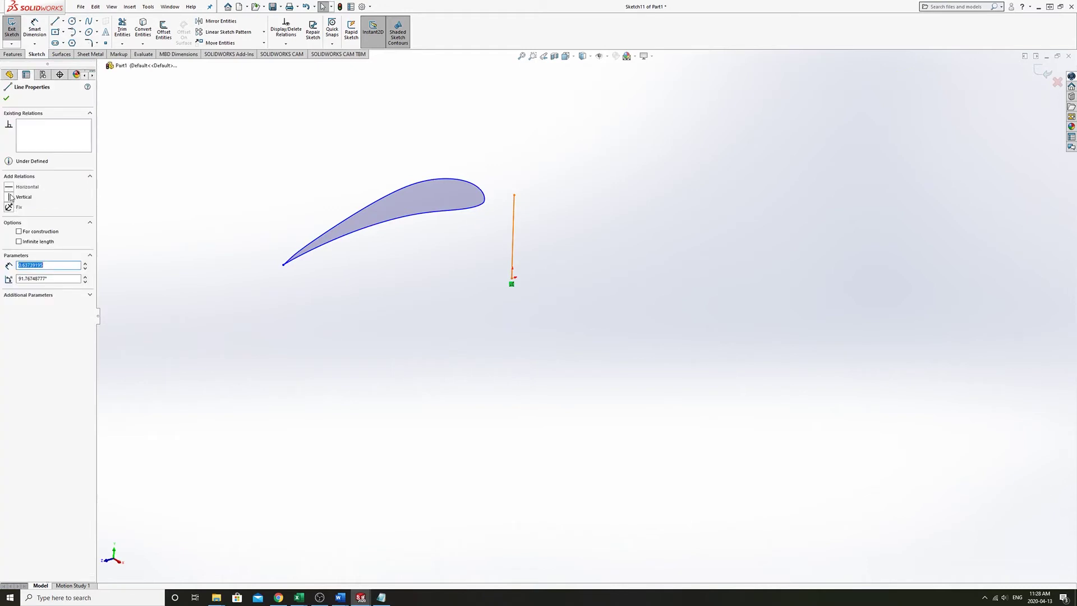
click(10, 196)
Step: Add a Coincident relation between the airfoil spline and the line's endpoint at the origin
click(469, 216)
click(484, 202)
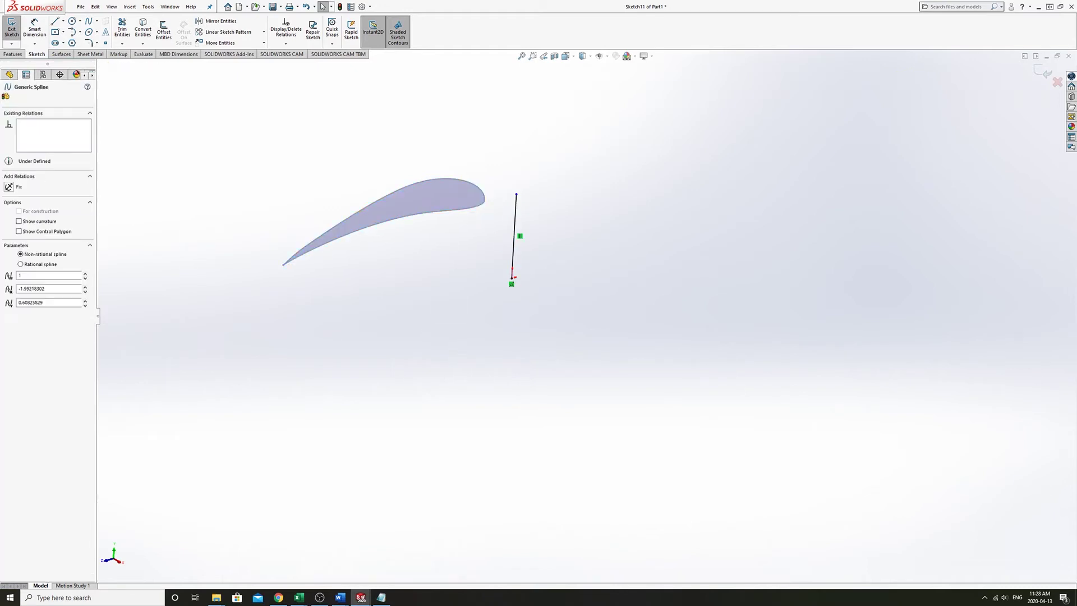
ctrl+click(513, 279)
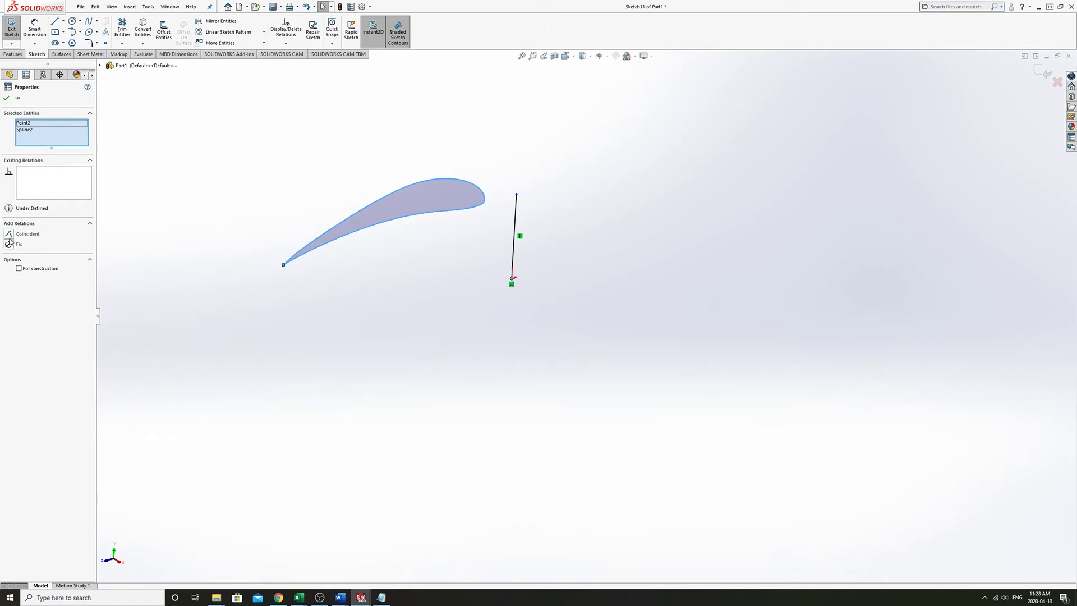
click(9, 235)
Step: Add a Tangent relation between the airfoil spline and the vertical line
click(507, 255)
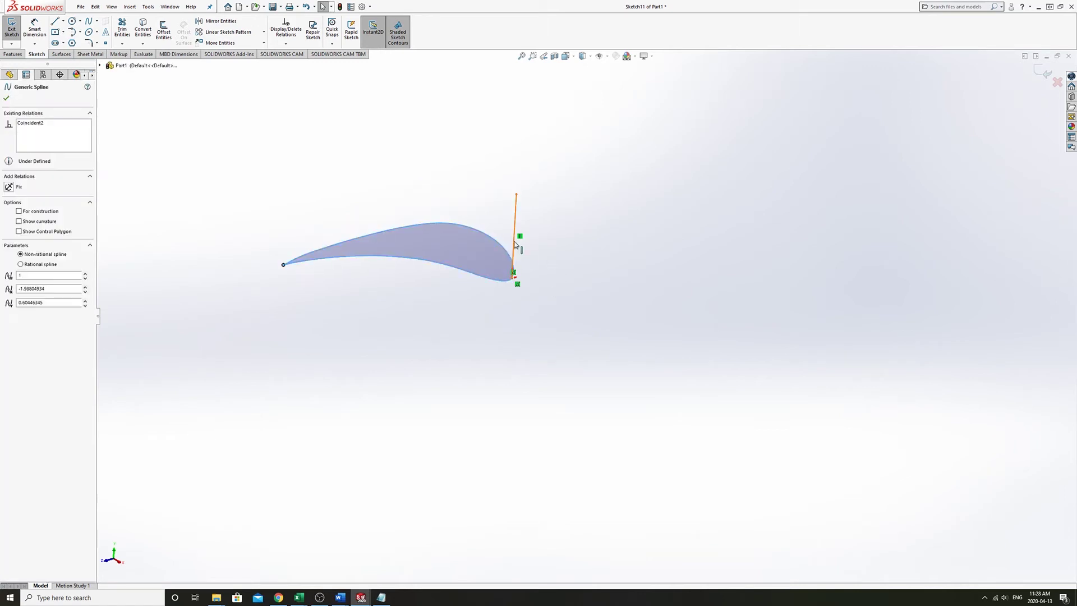
ctrl+click(514, 245)
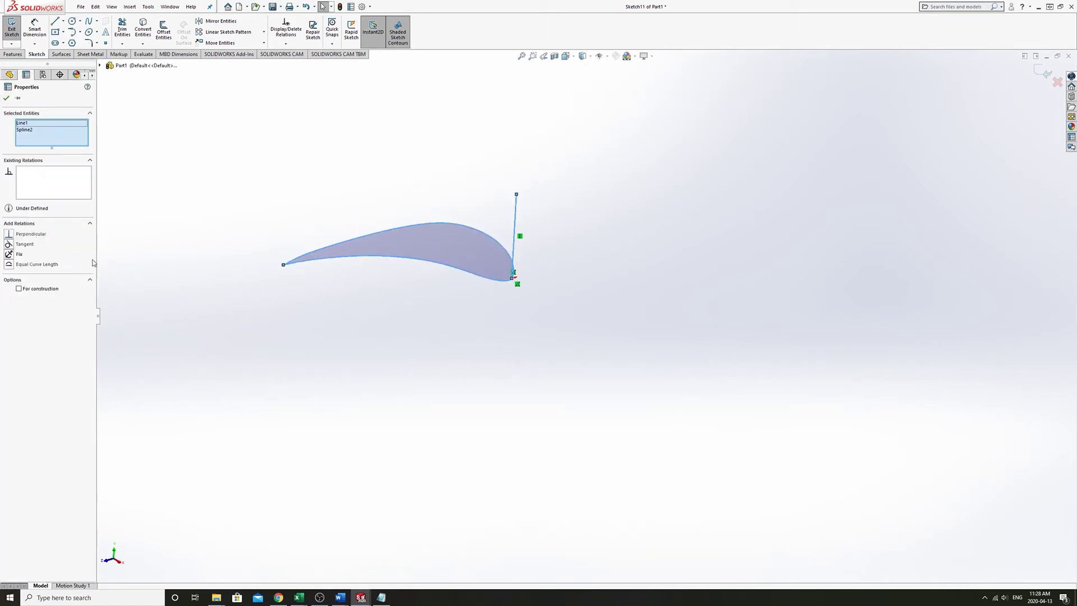
click(9, 246)
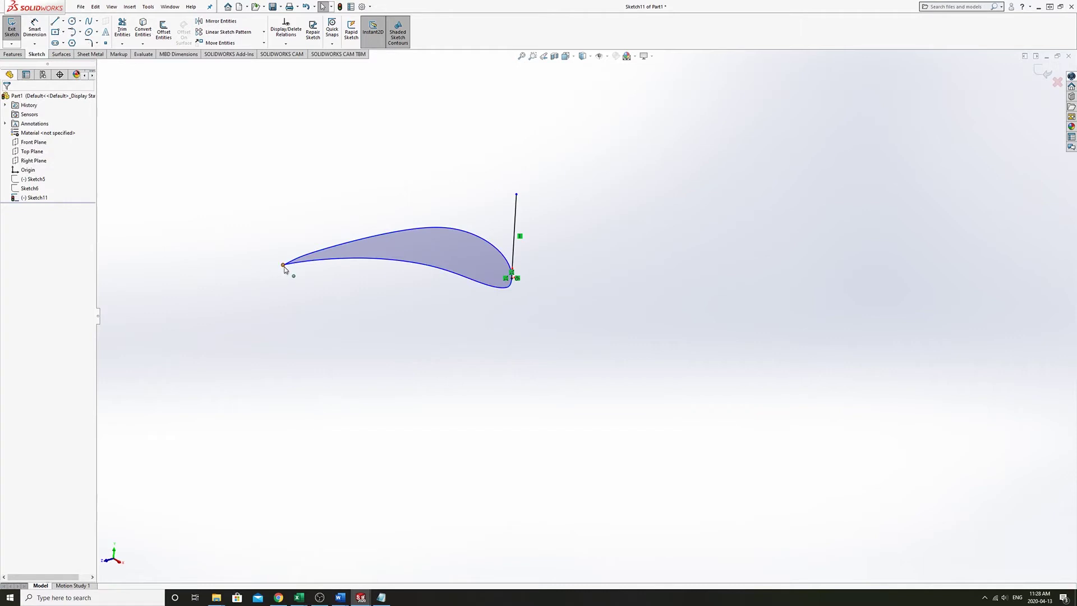
Step: Reposition the airfoil's trailing-edge point outward and downward to enlarge and tilt the profile about its leading edge
mouse_move(284, 269)
mouse_down()
mouse_move(250, 422)
mouse_move(186, 373)
mouse_move(202, 366)
mouse_up()
scroll(539, 314, up, 2)
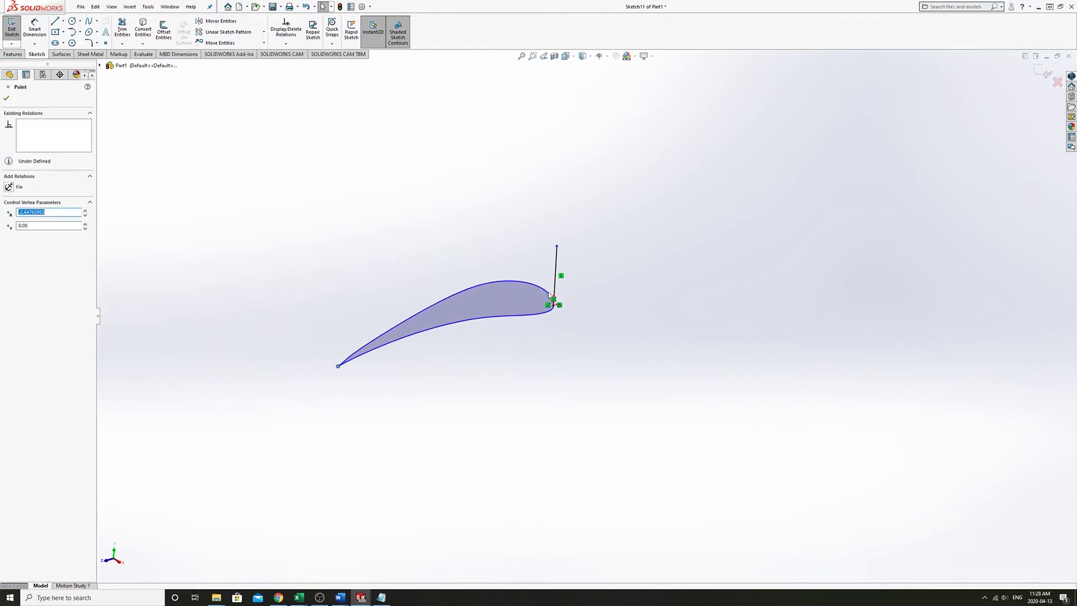
middle_drag(548, 296, 516, 274)
drag(328, 364, 204, 396)
click(287, 425)
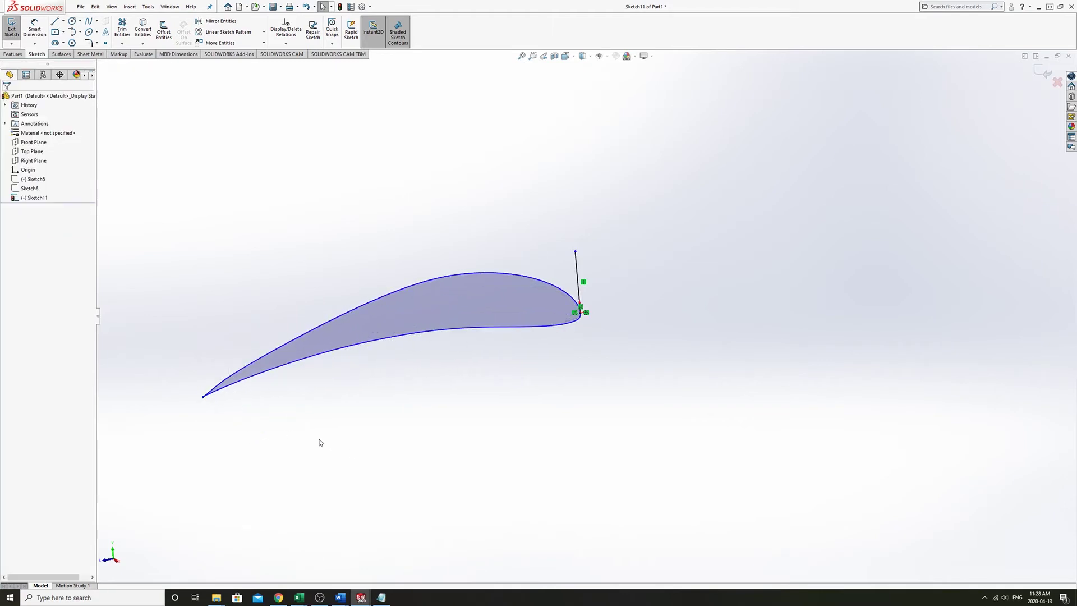
middle_drag(287, 425, 203, 398)
Step: Add a Fix relation to the airfoil's trailing-edge point
click(207, 396)
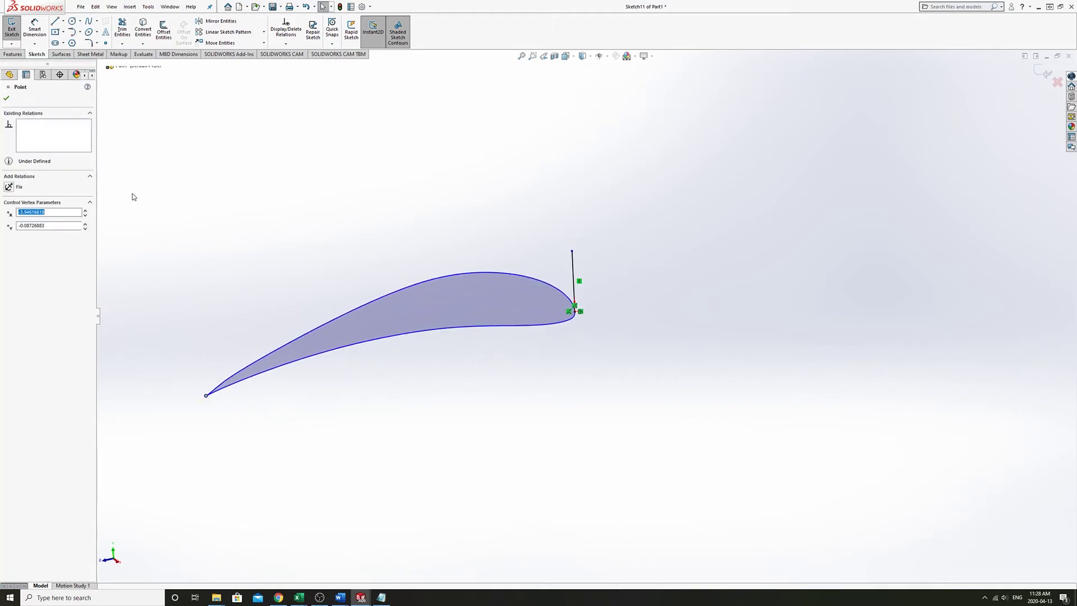
click(10, 187)
click(487, 421)
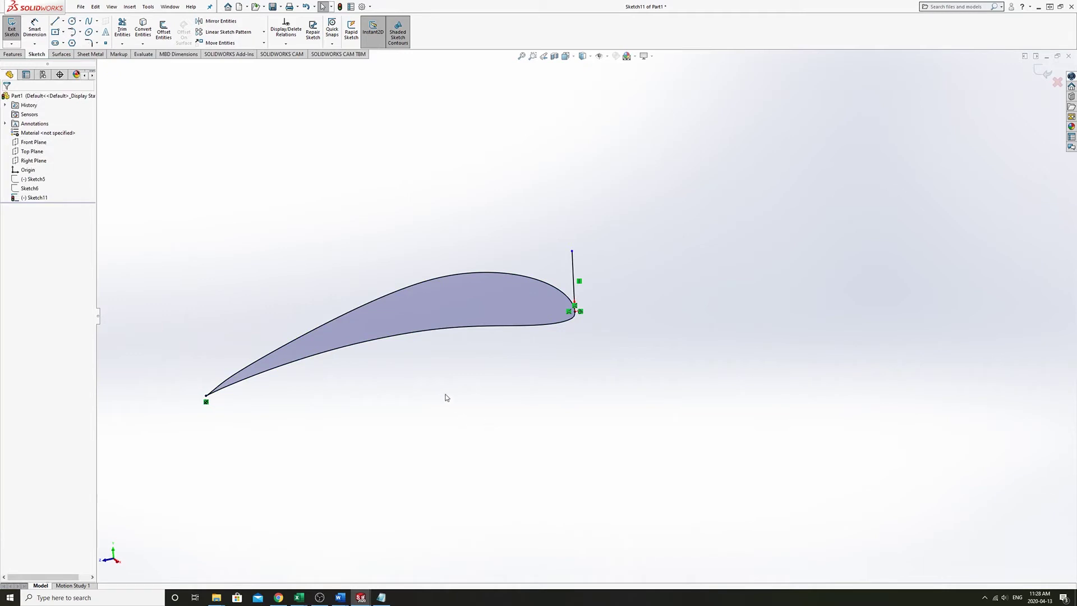
Step: Examine the constrained airfoil's leading edge and trailing-edge tip up close
mouse_move(397, 392)
middle_down()
mouse_move(372, 385)
mouse_move(404, 392)
mouse_move(392, 409)
mouse_move(360, 361)
mouse_move(348, 380)
mouse_move(370, 387)
middle_up()
mouse_move(447, 351)
middle_down()
mouse_move(440, 341)
mouse_move(453, 355)
middle_up()
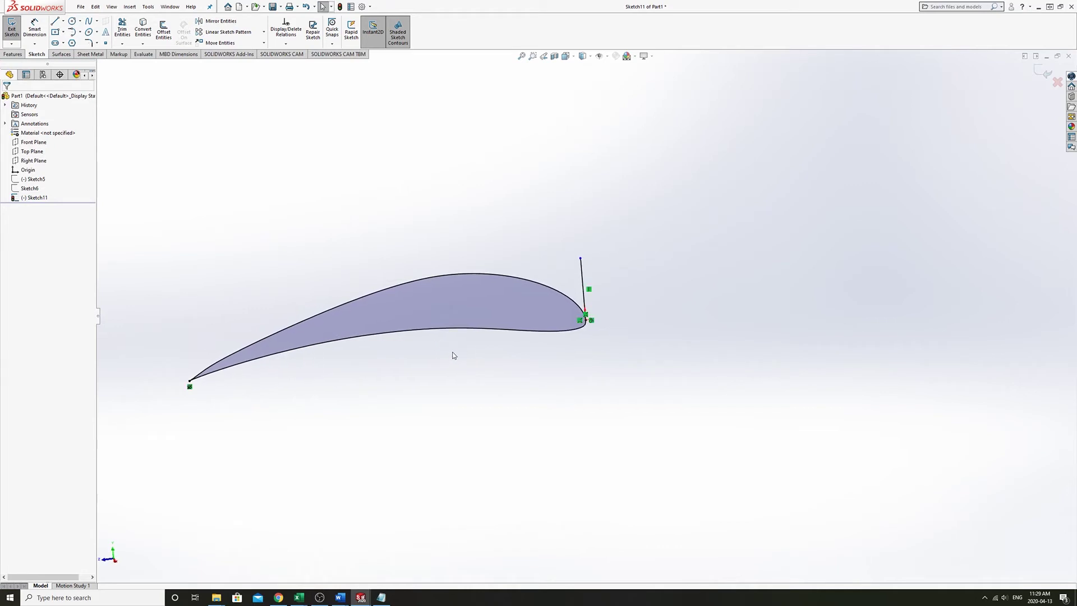
scroll(592, 330, down, 14)
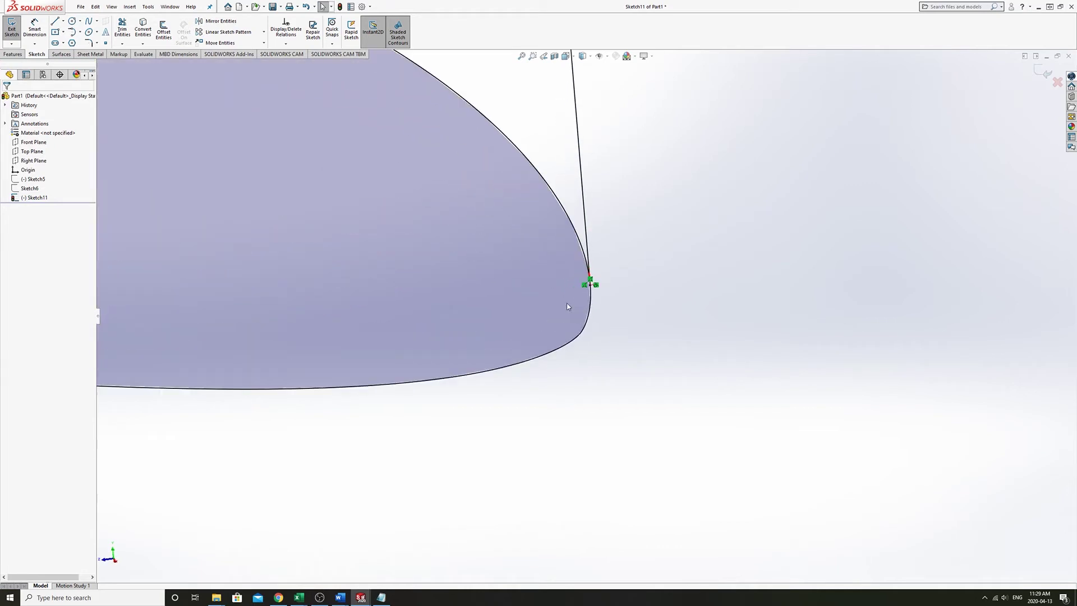
scroll(532, 317, up, 11)
scroll(287, 325, down, 3)
scroll(403, 361, up, 4)
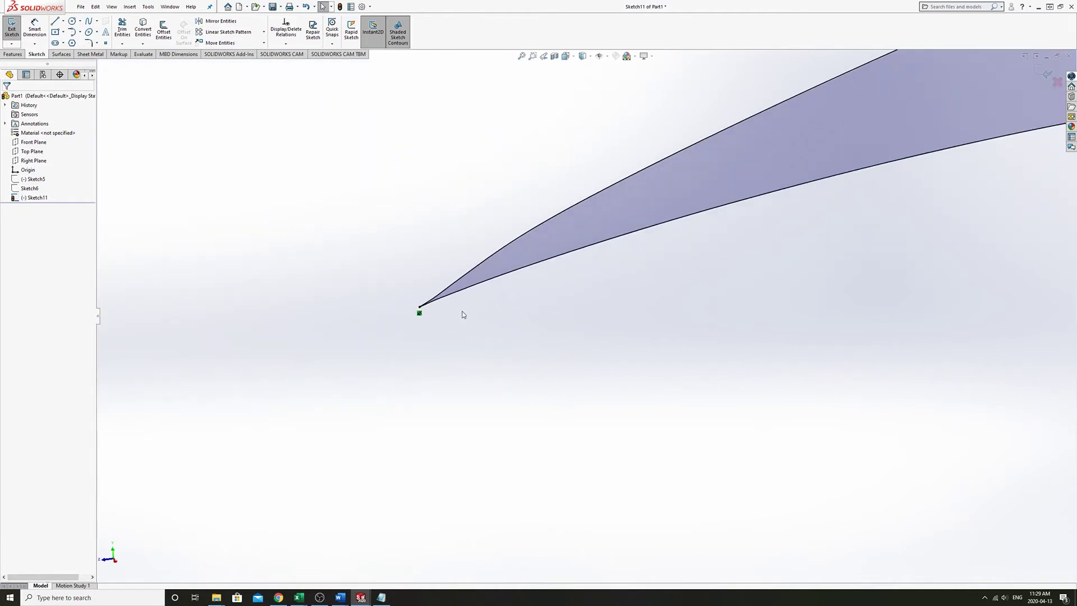
scroll(469, 308, up, 3)
scroll(297, 340, down, 3)
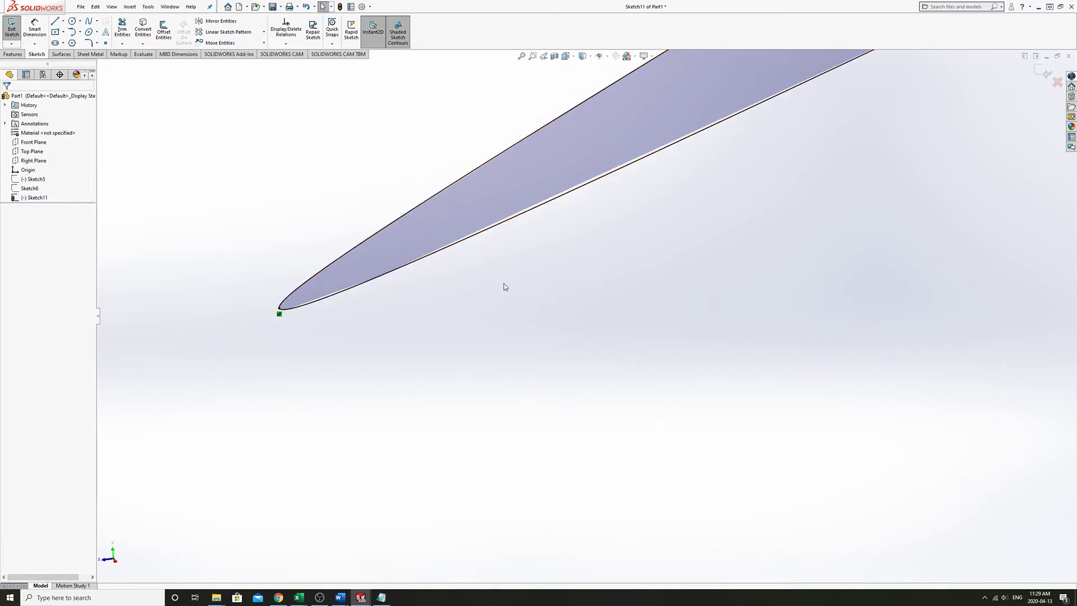
Step: Inspect the airfoil's fixed trailing-edge point and the upper and lower curves running into it
scroll(614, 213, up, 2)
scroll(583, 272, up, 1)
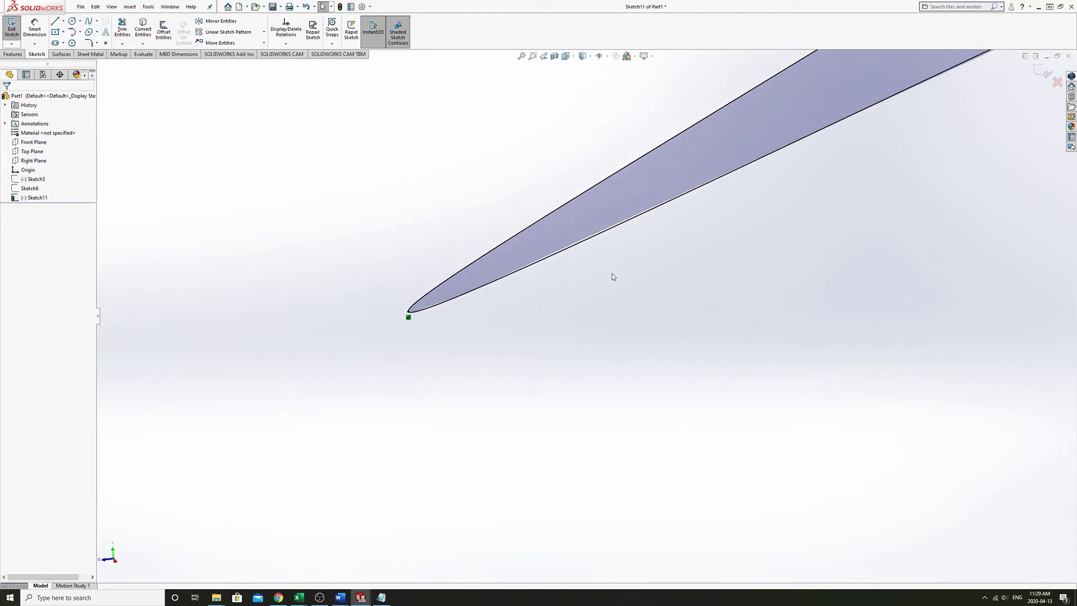
scroll(521, 318, up, 6)
scroll(666, 321, up, 4)
scroll(634, 319, down, 4)
scroll(485, 302, down, 7)
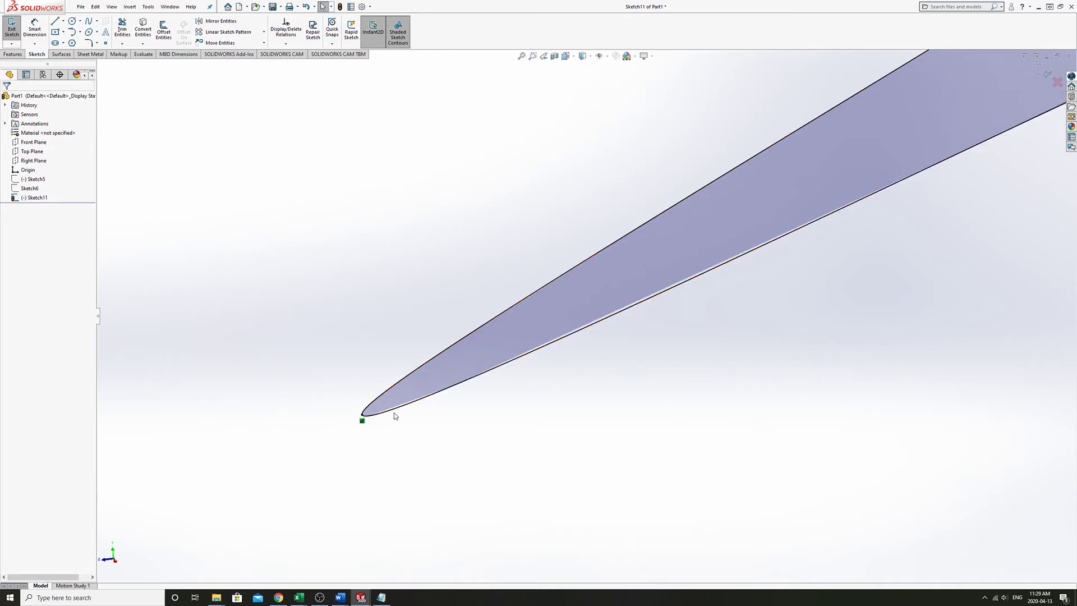
scroll(786, 325, up, 3)
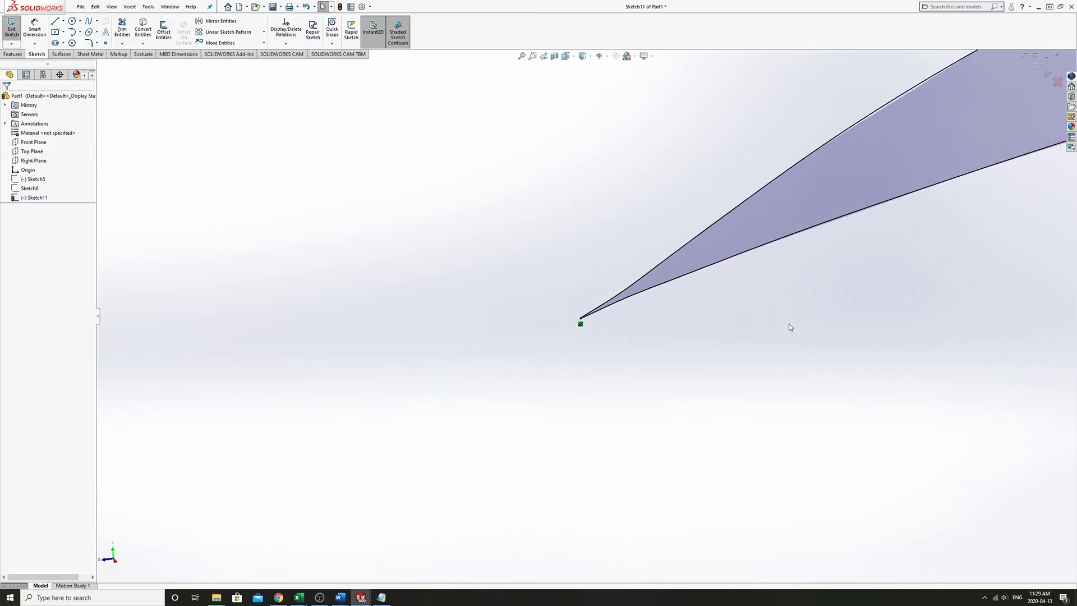
scroll(788, 325, up, 3)
scroll(513, 217, down, 2)
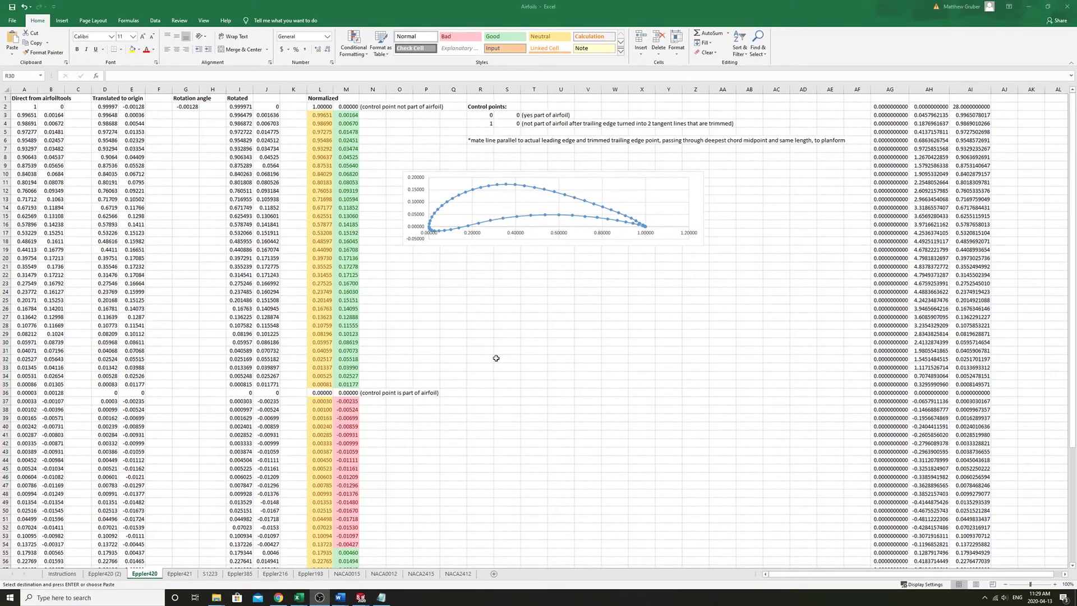
Step: Switch to the Airfoils workbook in Excel and examine the raw and origin-translated coordinates on the Eppler420 sheet, including row 36
click(429, 341)
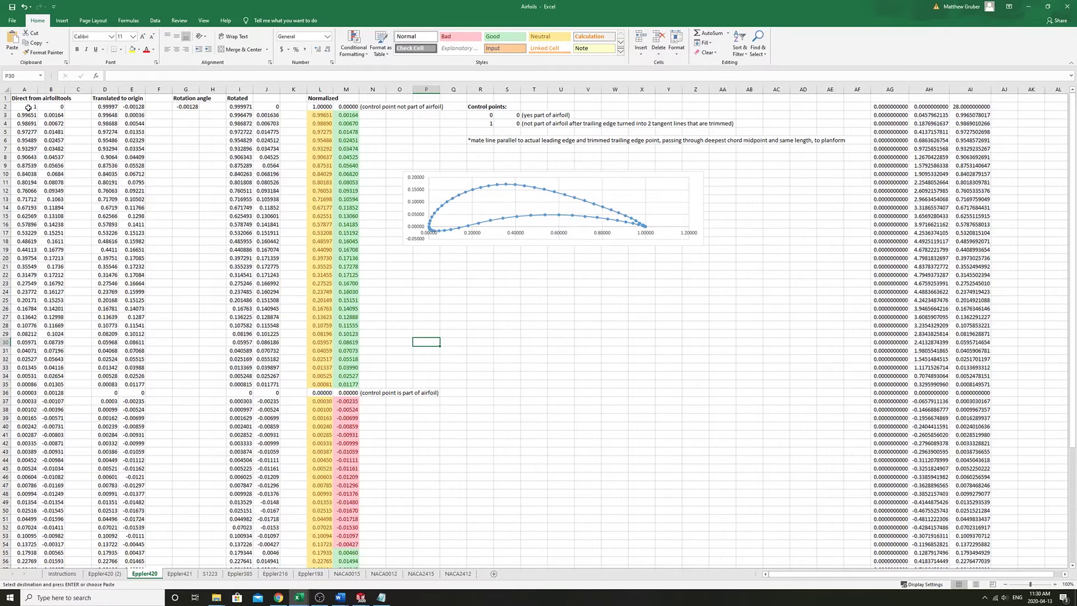
drag(29, 108, 53, 495)
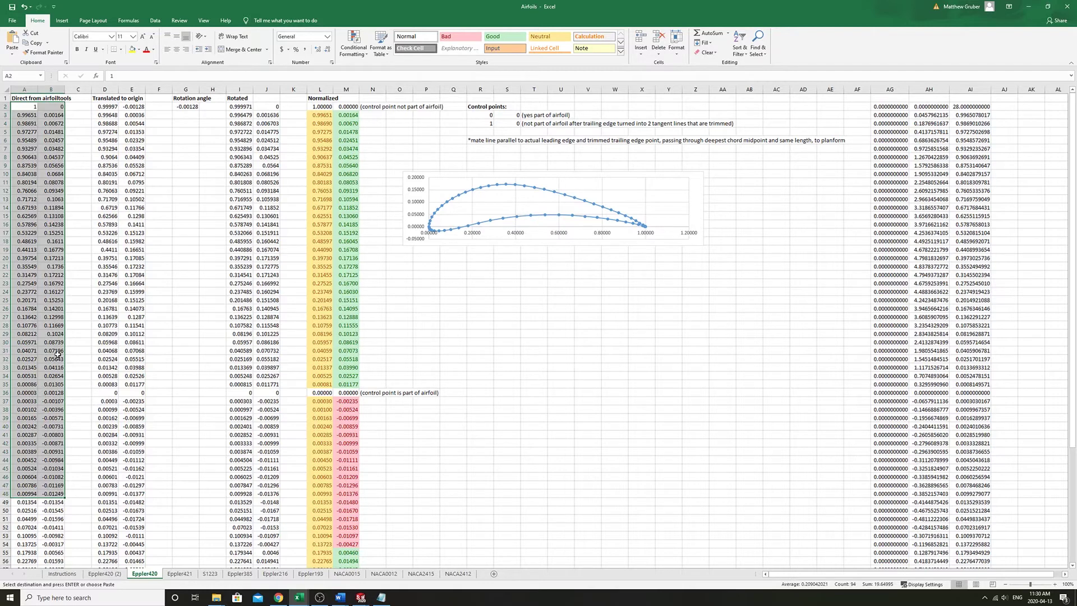
drag(97, 101, 134, 443)
click(26, 393)
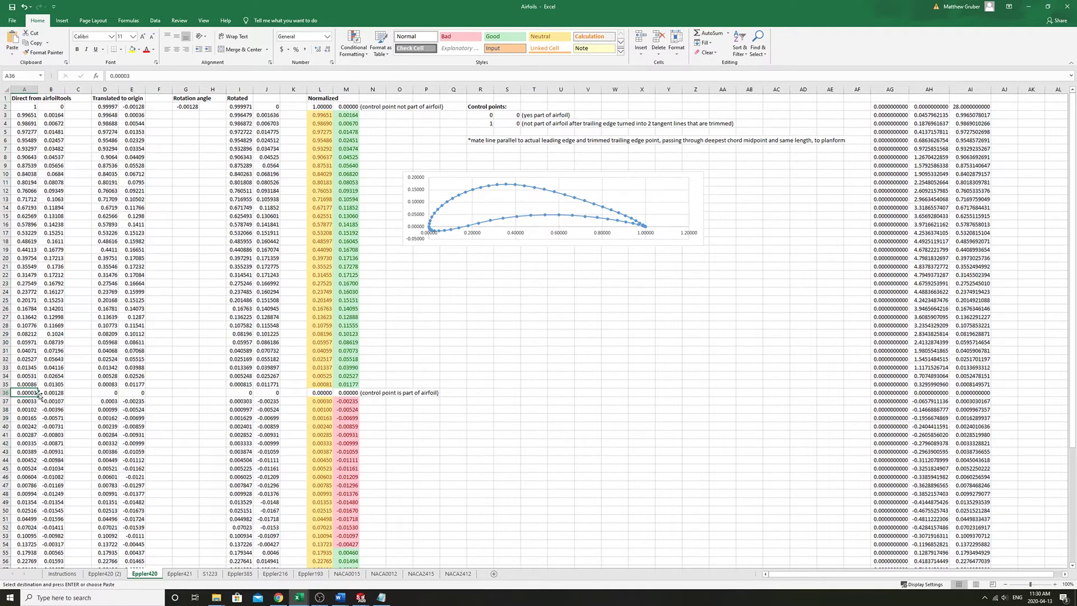
drag(105, 391, 127, 396)
key(ctrl+v)
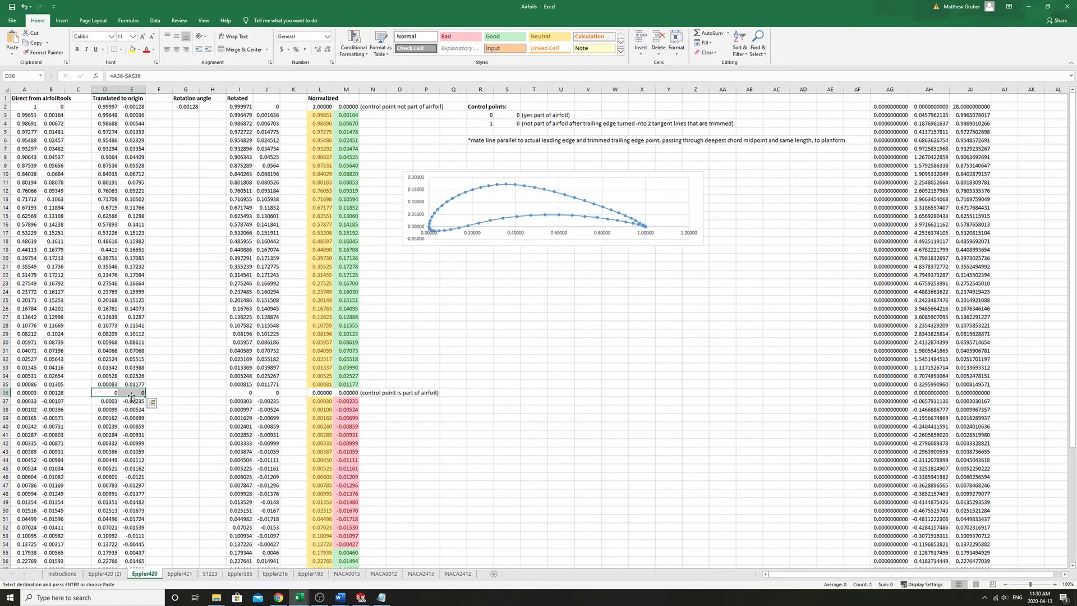
drag(108, 106, 133, 428)
Step: Examine the rotation angle formula in G2 and the rotated coordinates in columns I and J down to the last row
click(191, 108)
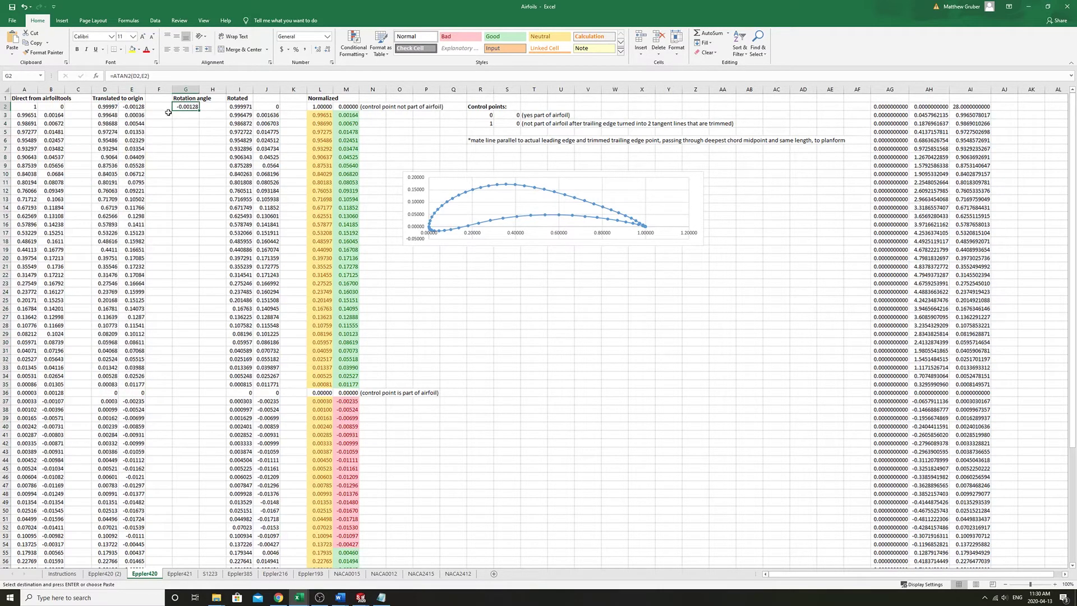
click(134, 107)
click(266, 108)
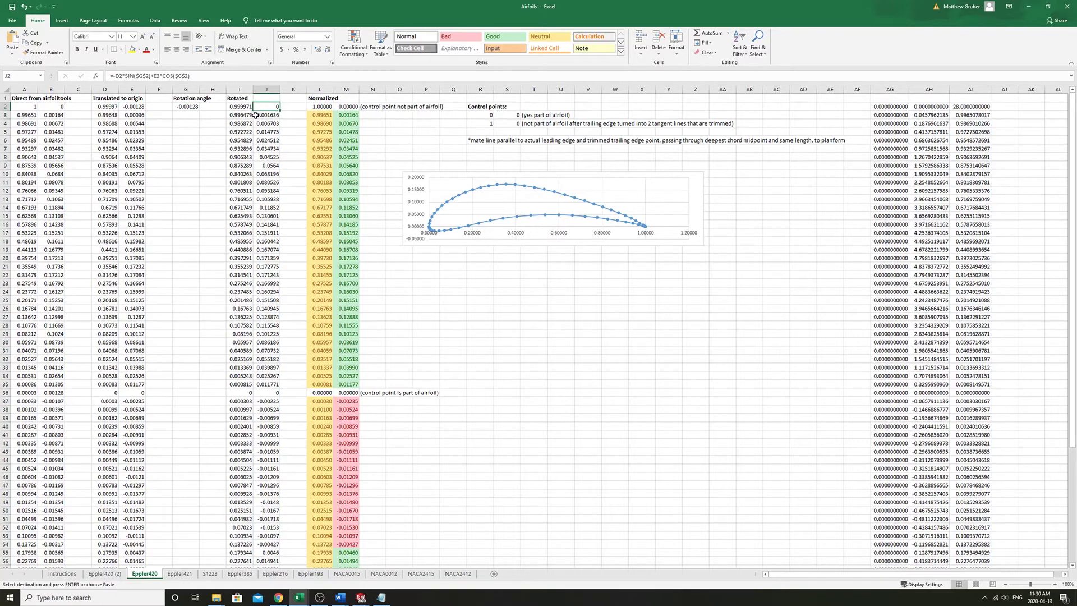
scroll(222, 228, down, 10)
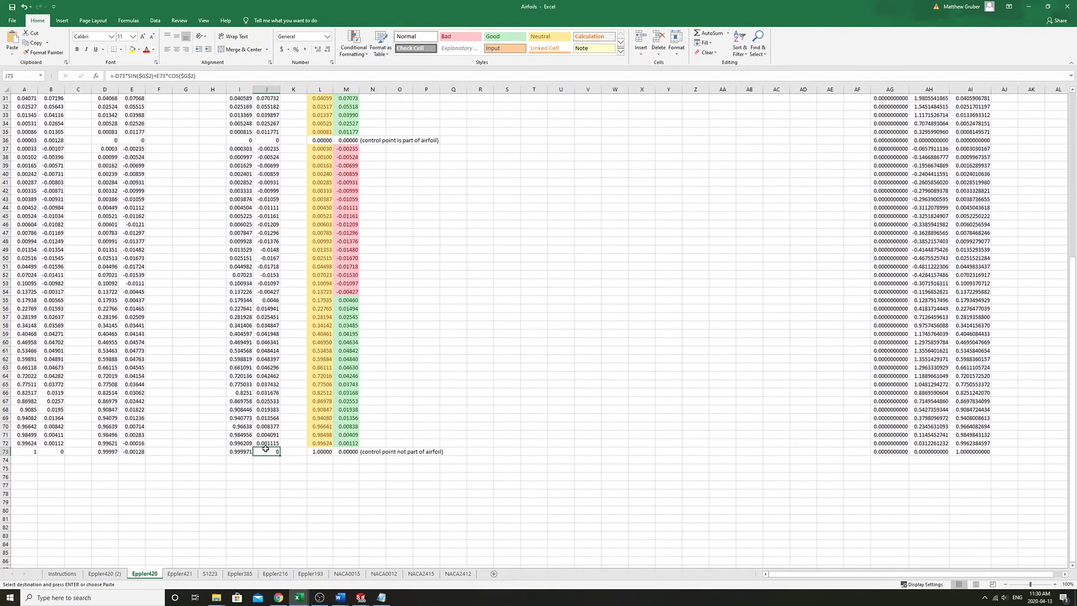
scroll(265, 448, up, 10)
drag(241, 108, 269, 460)
Step: Examine the normalization formulas in L2 and M2 and the first normalized airfoil point in row 3
click(323, 110)
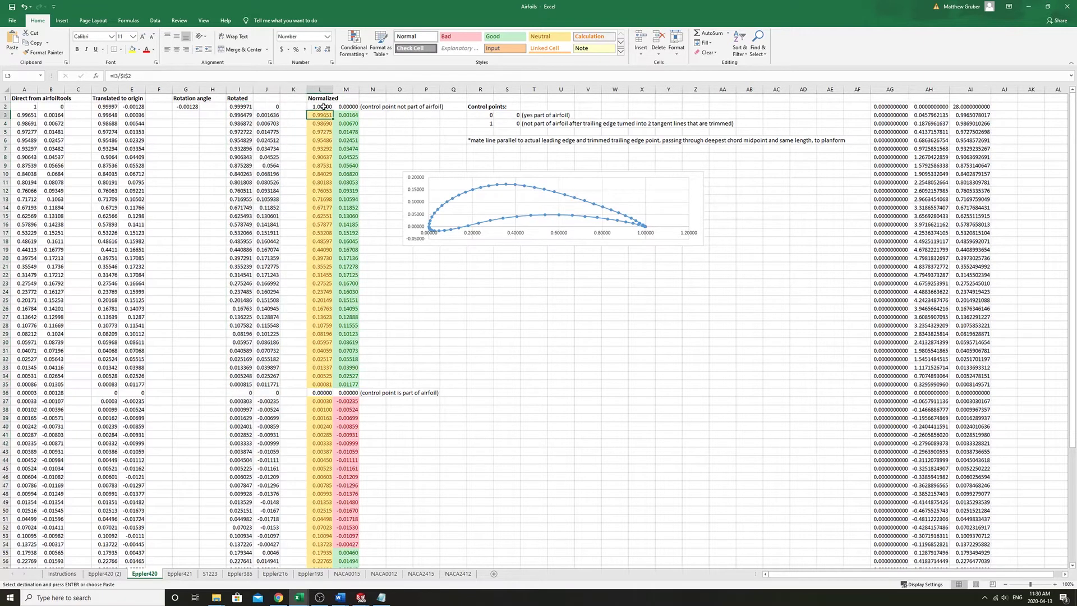
click(229, 78)
key(Tab)
key(F2)
key(Escape)
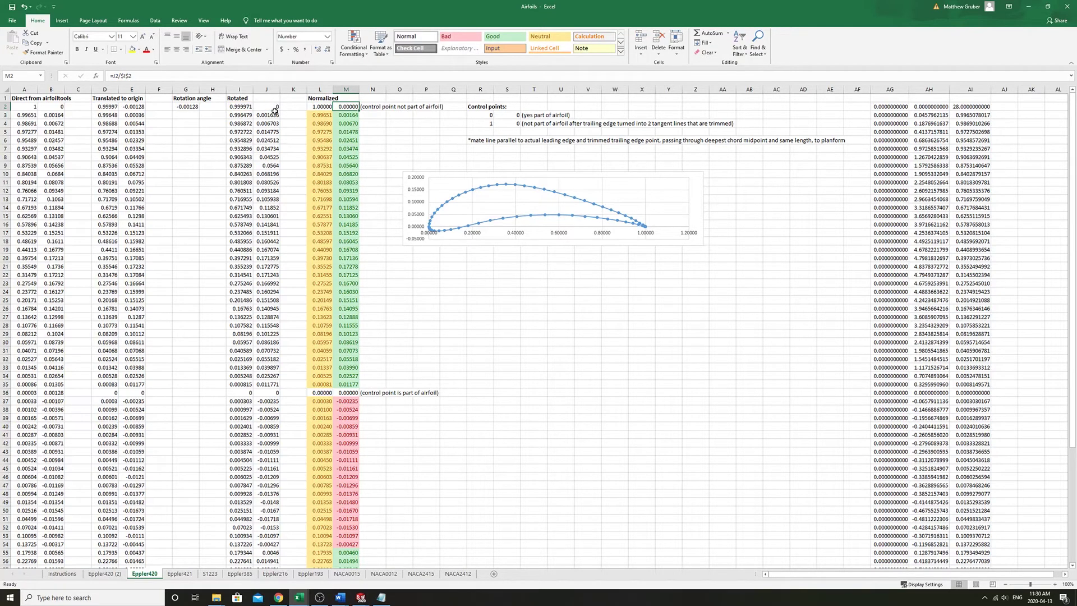
click(320, 110)
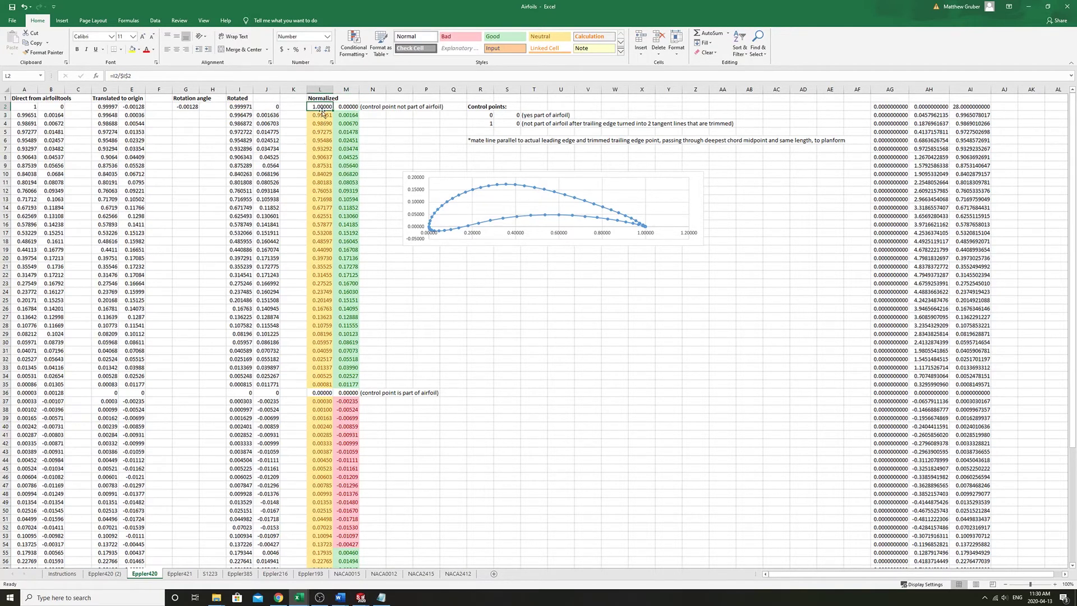
drag(322, 107, 340, 113)
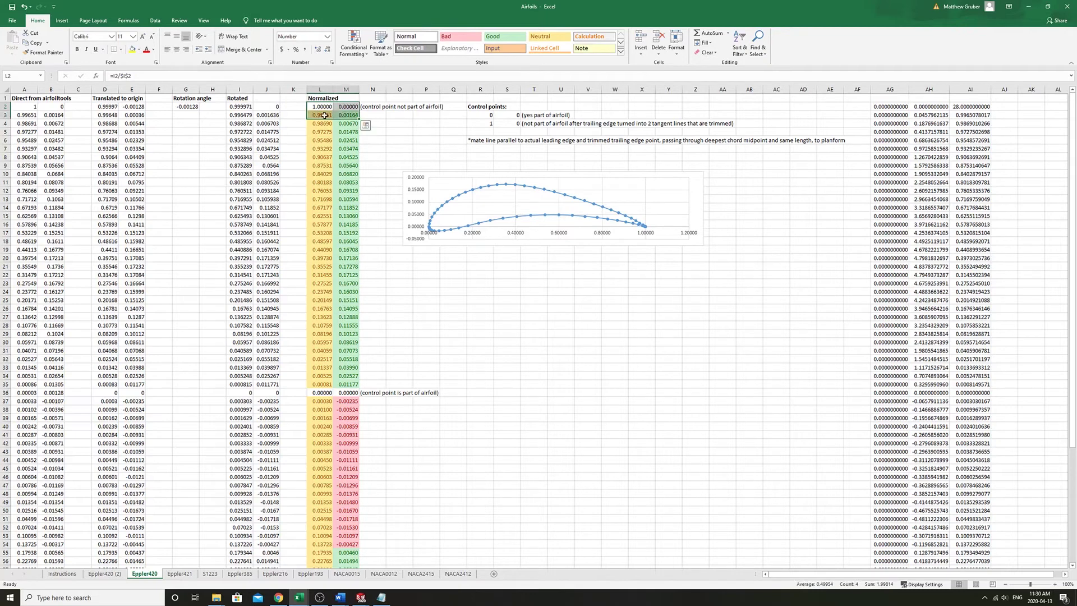
key(Down)
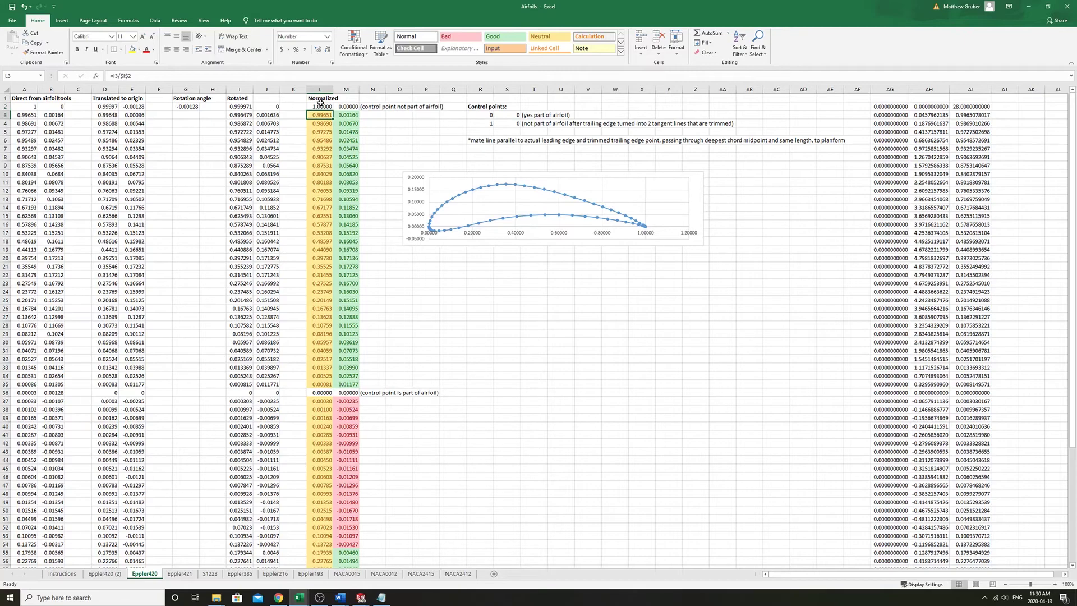
Step: Review the normalized control points in rows 2, 73 and 36
drag(321, 102, 346, 106)
scroll(323, 376, down, 13)
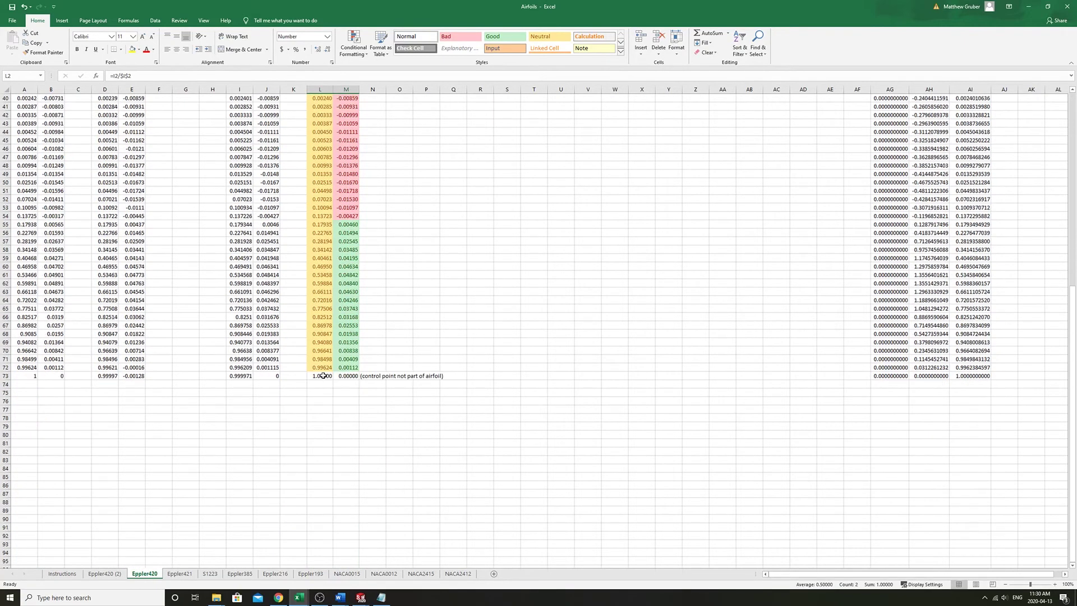
mouse_move(323, 376)
mouse_down()
mouse_move(345, 377)
mouse_move(321, 393)
mouse_up()
scroll(342, 387, up, 13)
text(0.00000	0.00000)
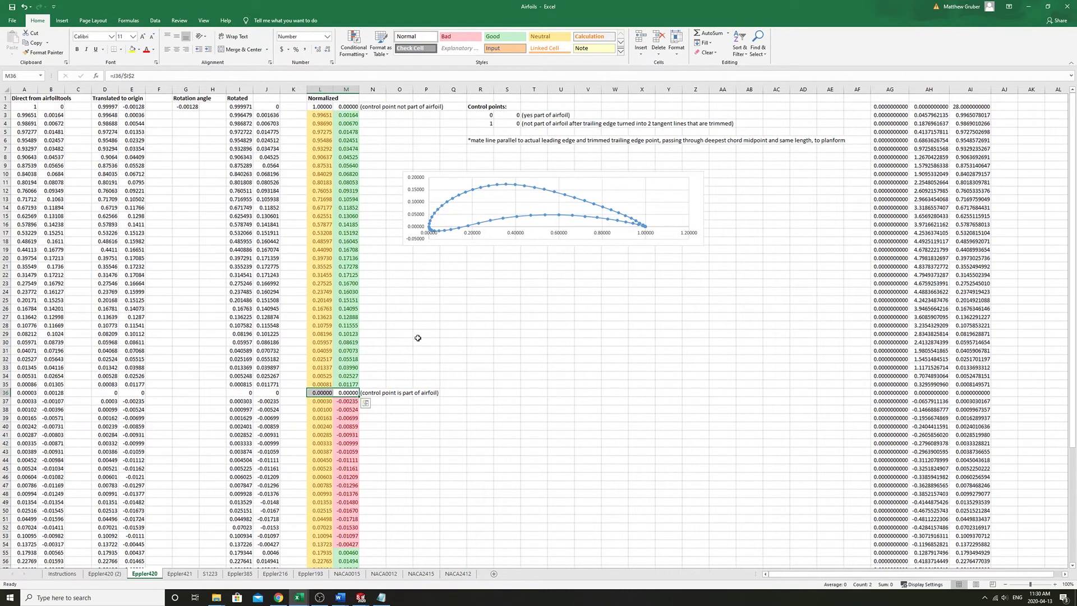
key(ctrl+v)
Step: Review the full normalized coordinate set in columns L and M and the scaling formula in AH2
drag(319, 105, 347, 460)
scroll(356, 481, down, 7)
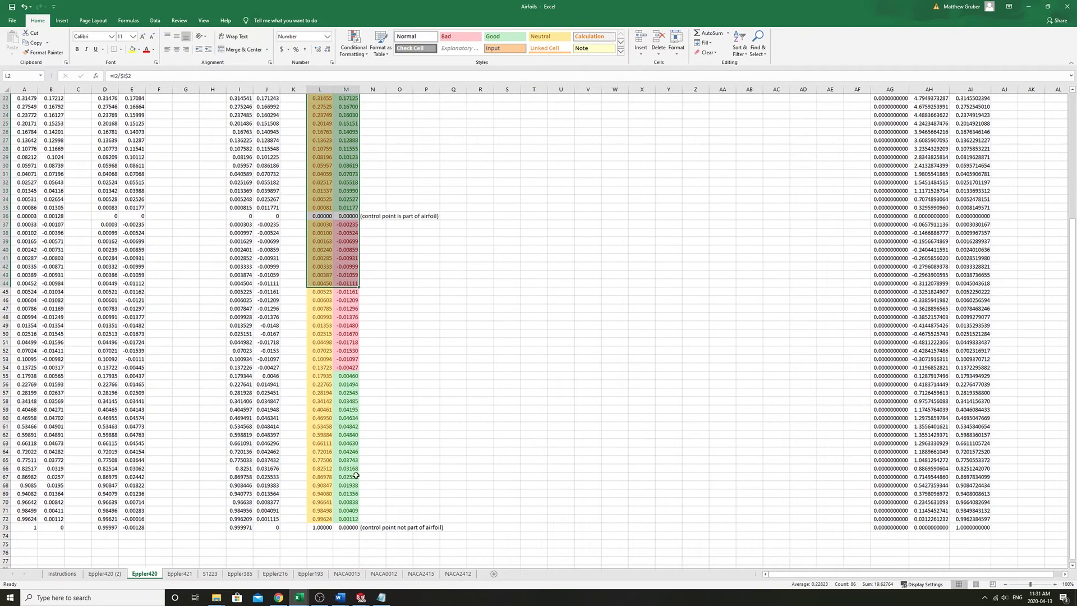
drag(345, 528, 319, 124)
scroll(349, 185, up, 7)
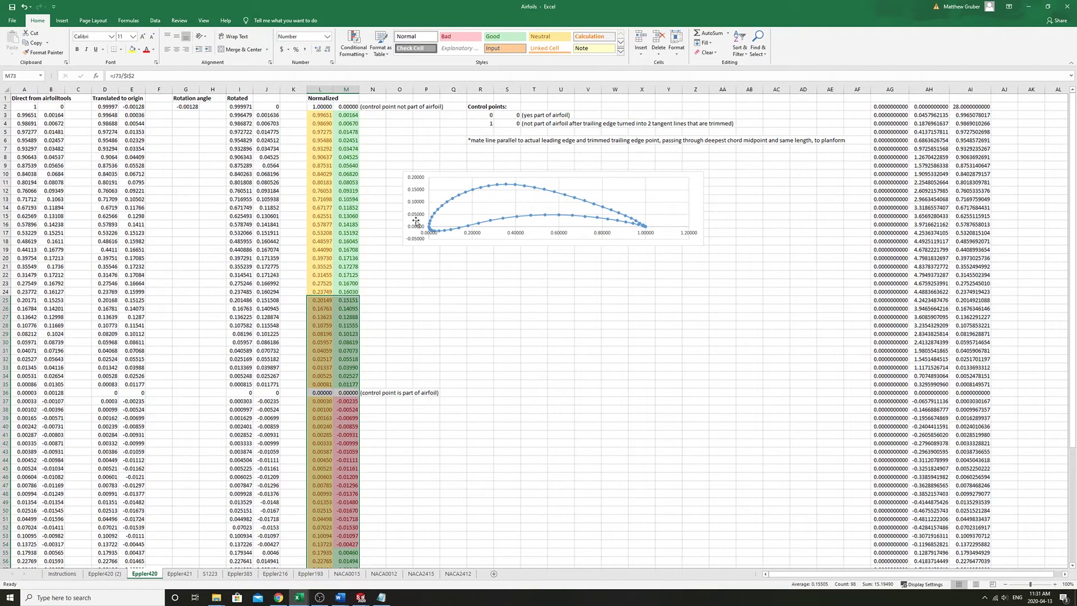
drag(315, 107, 353, 483)
click(893, 112)
click(892, 108)
key(Right)
key(F2)
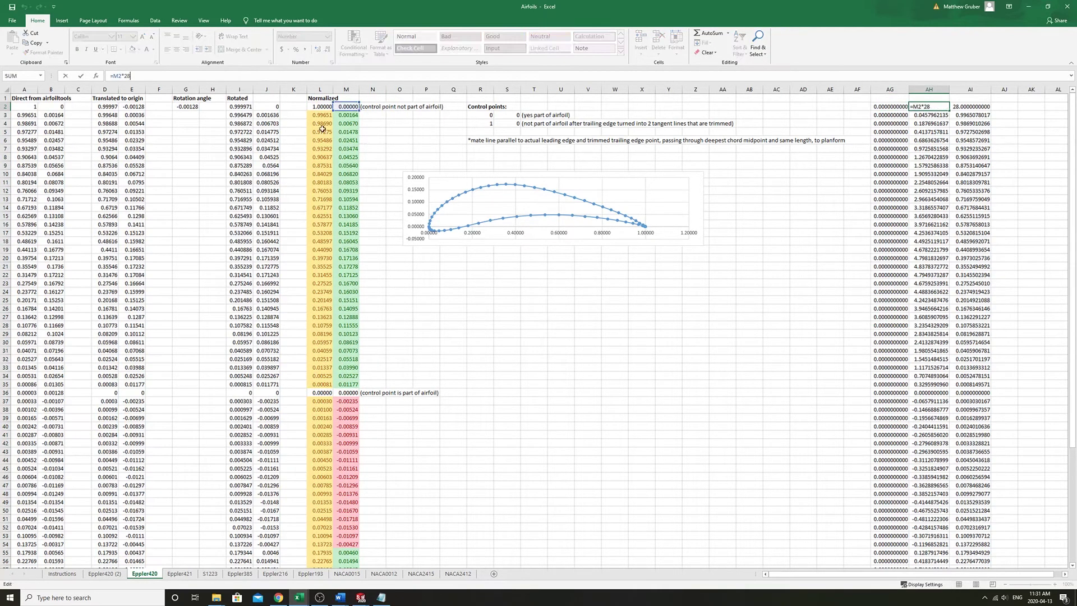
Step: Label columns AG, AH and AI as x, y and z in row 1
click(890, 97)
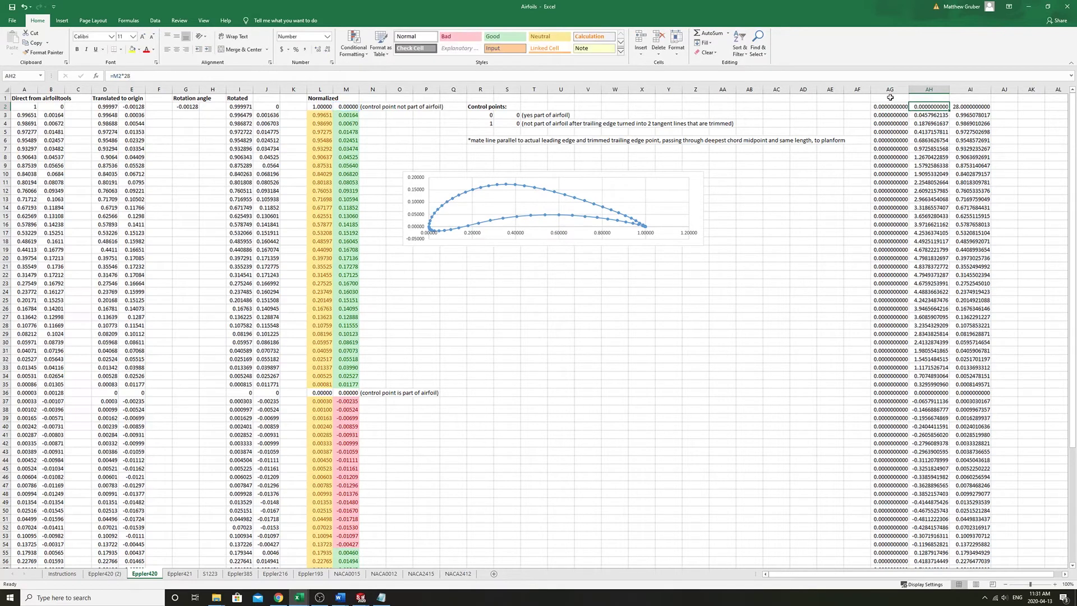
text(x)
key(Tab)
text(y)
key(Tab)
text(x)
text(z)
key(Return)
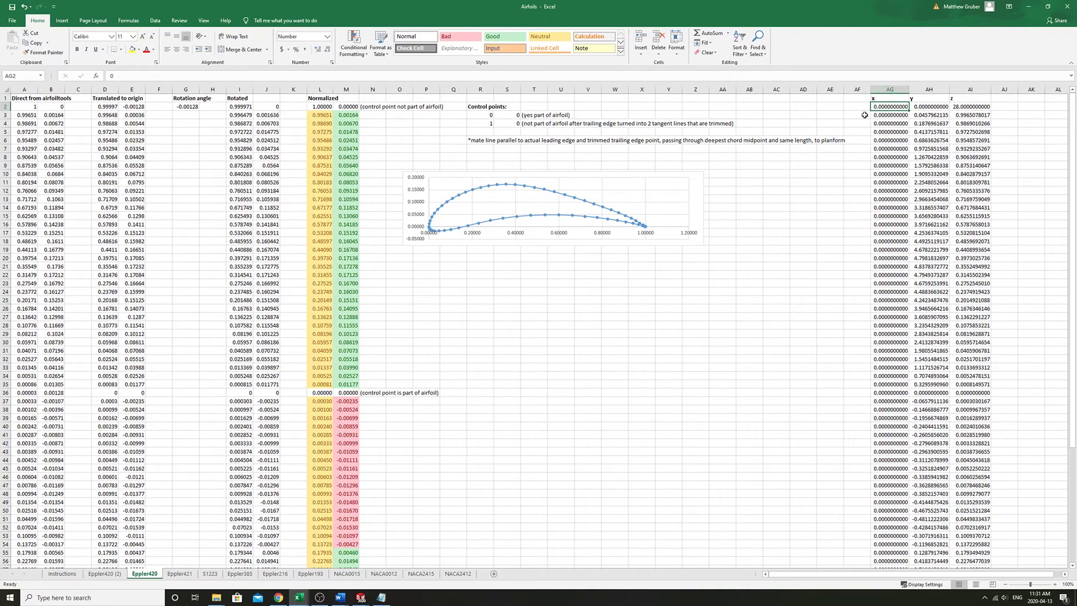
Step: Check the y and z scaling formulas in AH2 and AI2 against the normalized coordinates in columns L and M
click(926, 106)
text(=)
click(346, 107)
text(*28)
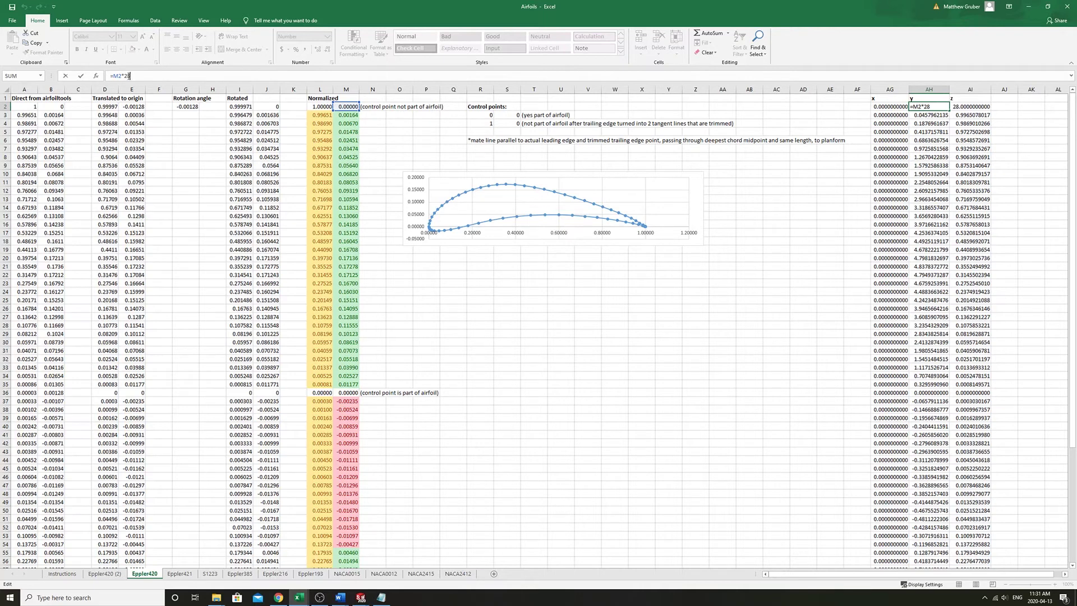
click(955, 106)
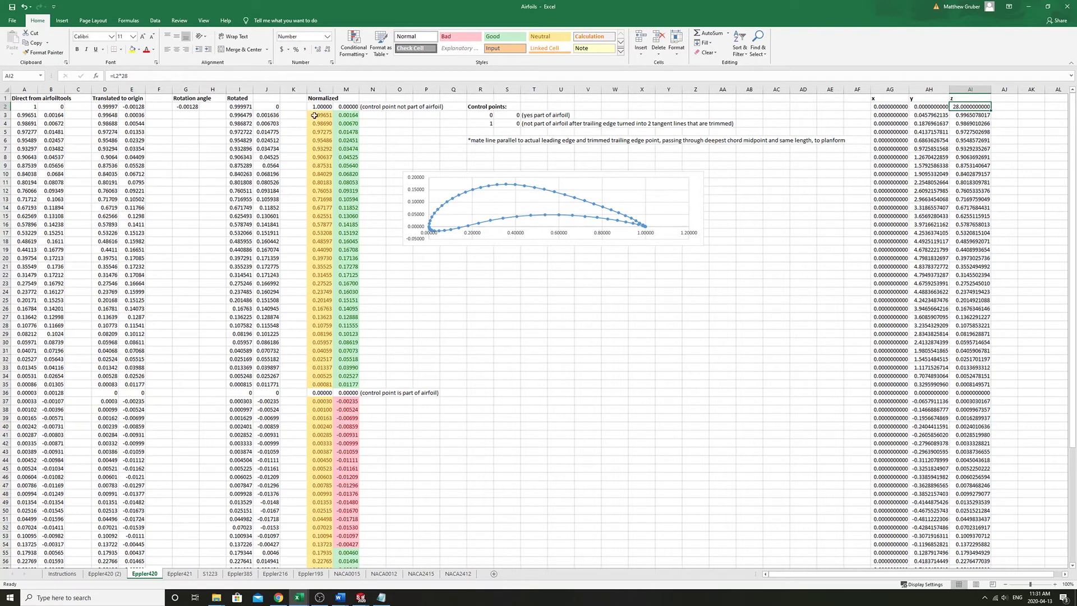
drag(316, 112, 341, 536)
Step: Copy the x, y, z coordinates in AG3:AI72 and open the Eppler420 text file from the Airfoils folder for editing
drag(892, 115, 976, 551)
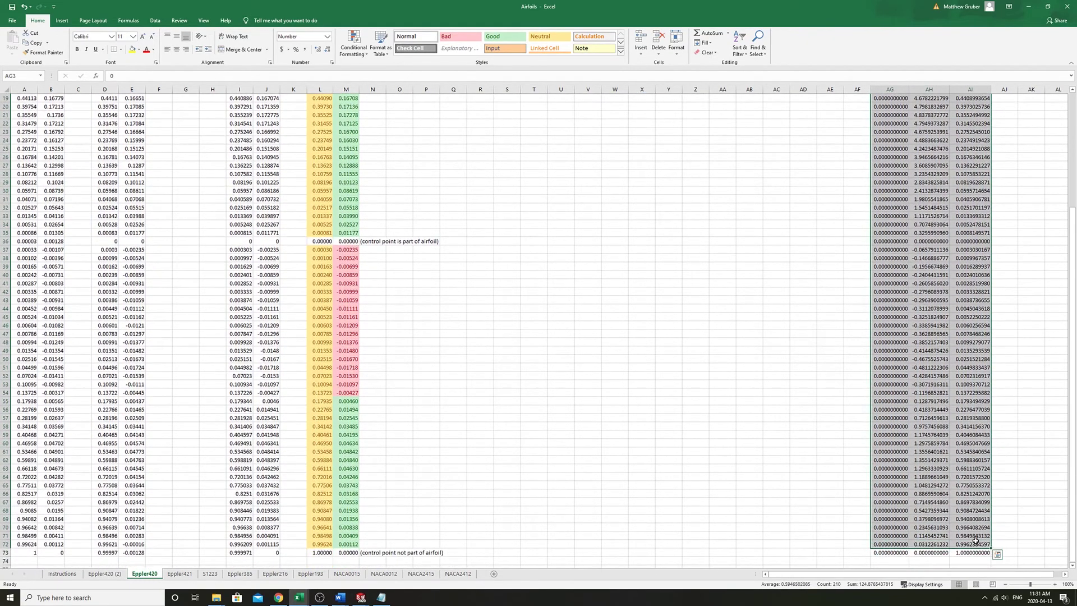
key(ctrl+c)
click(216, 597)
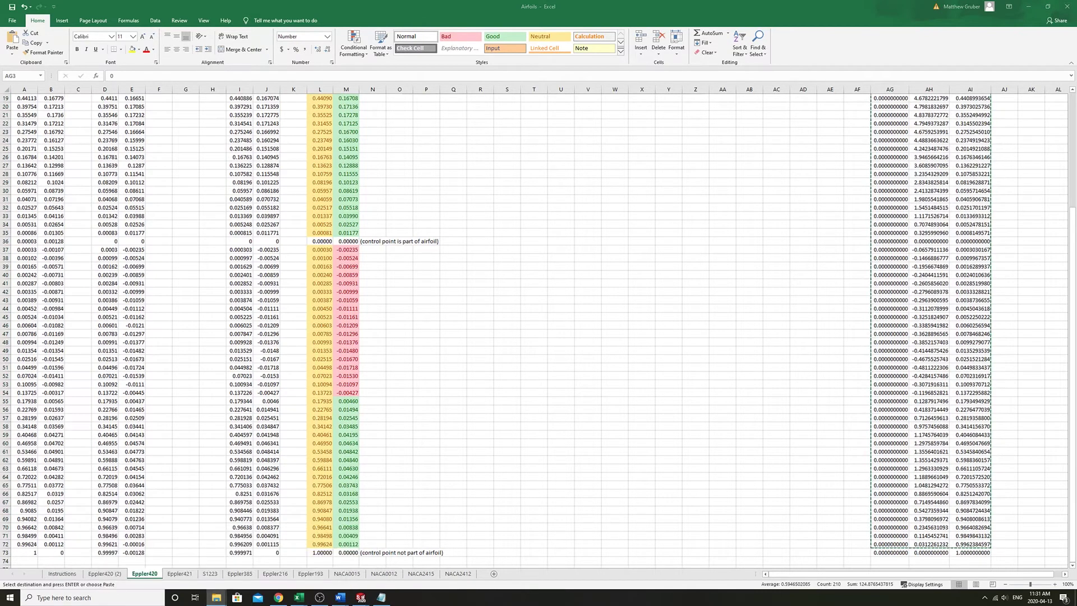
drag(0, 165, 434, 117)
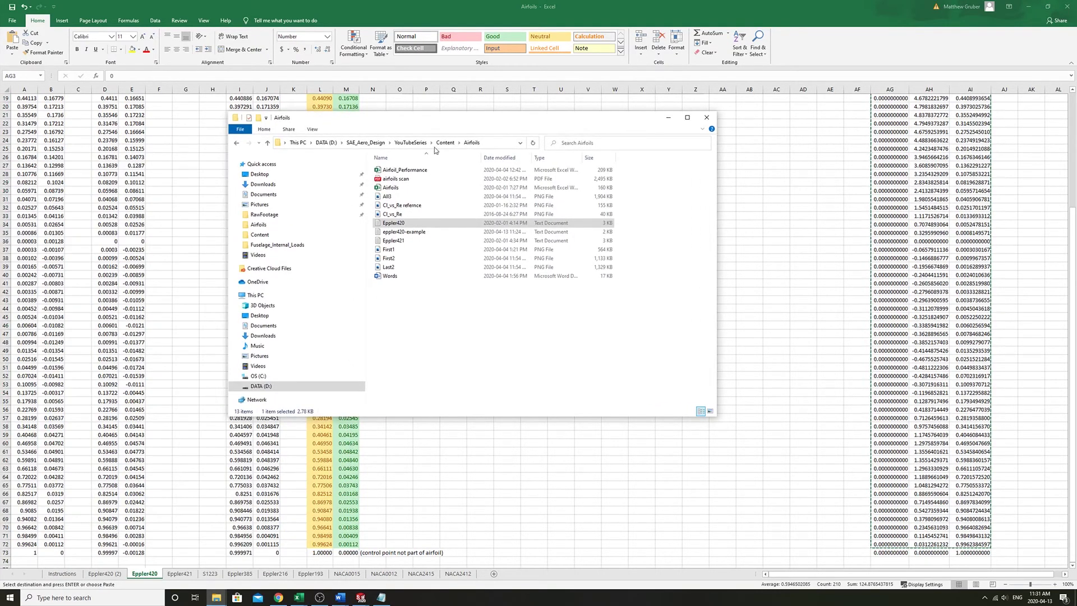
right_click(398, 224)
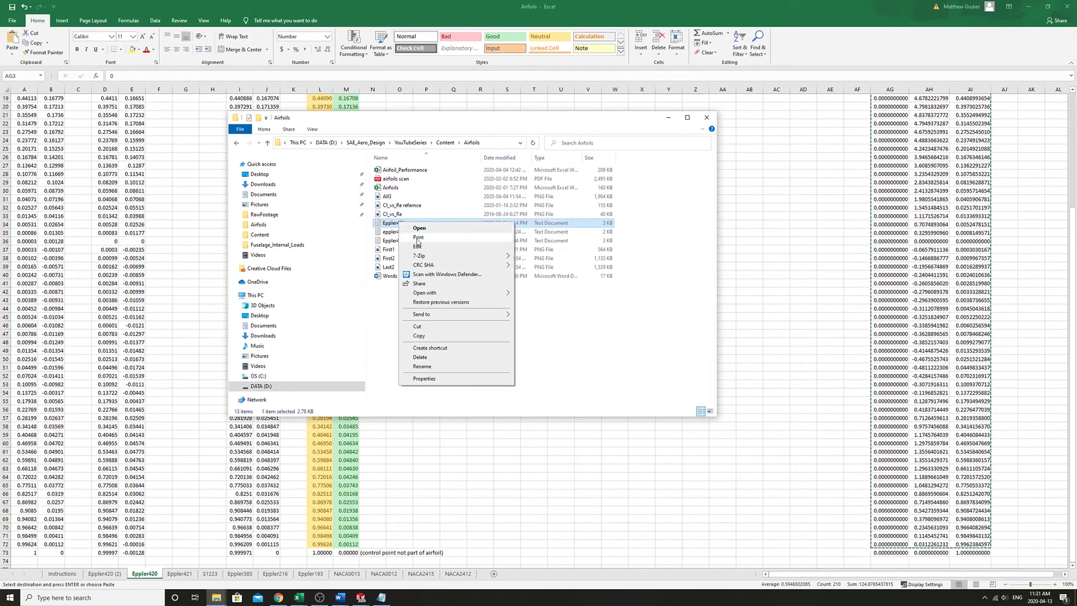
click(420, 249)
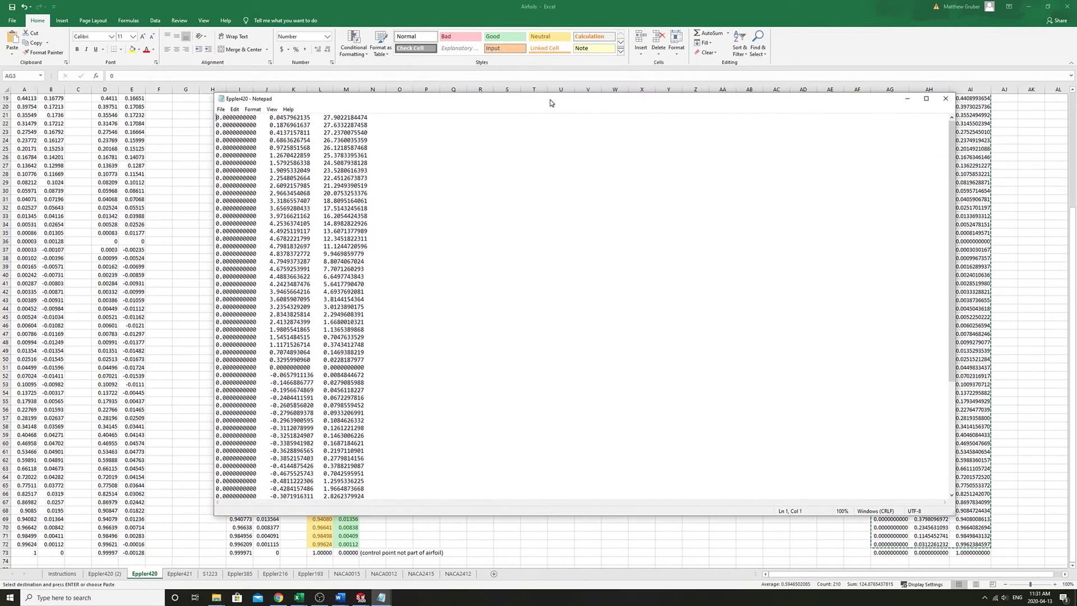
Step: Try to replace the Eppler420 text file's contents with the copied coordinates
key(ctrl+a)
key(ctrl+v)
key(ctrl+z)
Step: Review the x, y, z point list in the Eppler420 text file from start to end and close the file
scroll(384, 314, up, 7)
click(368, 160)
click(368, 162)
scroll(392, 318, down, 7)
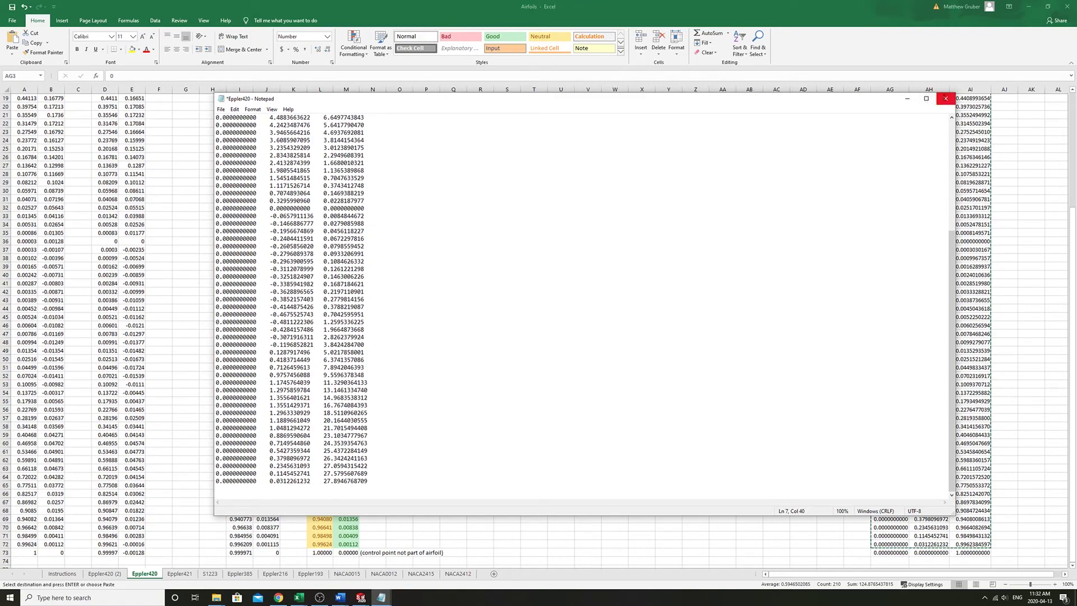
click(945, 98)
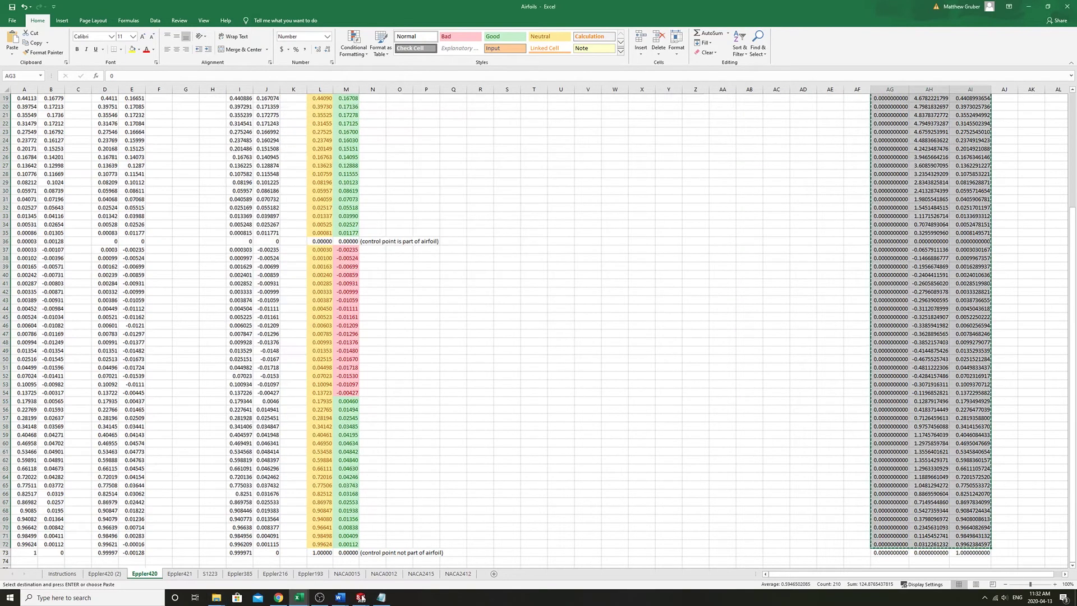
Step: Switch to SolidWorks and start a Curve Through XYZ Points, browsing for its coordinate file
click(376, 586)
scroll(462, 305, up, 3)
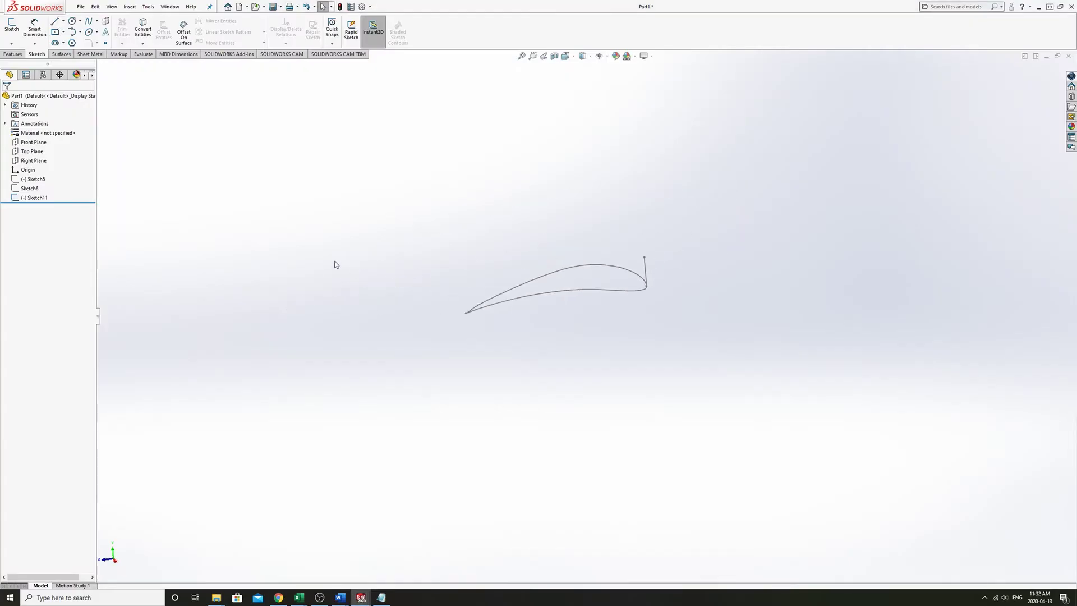
click(130, 6)
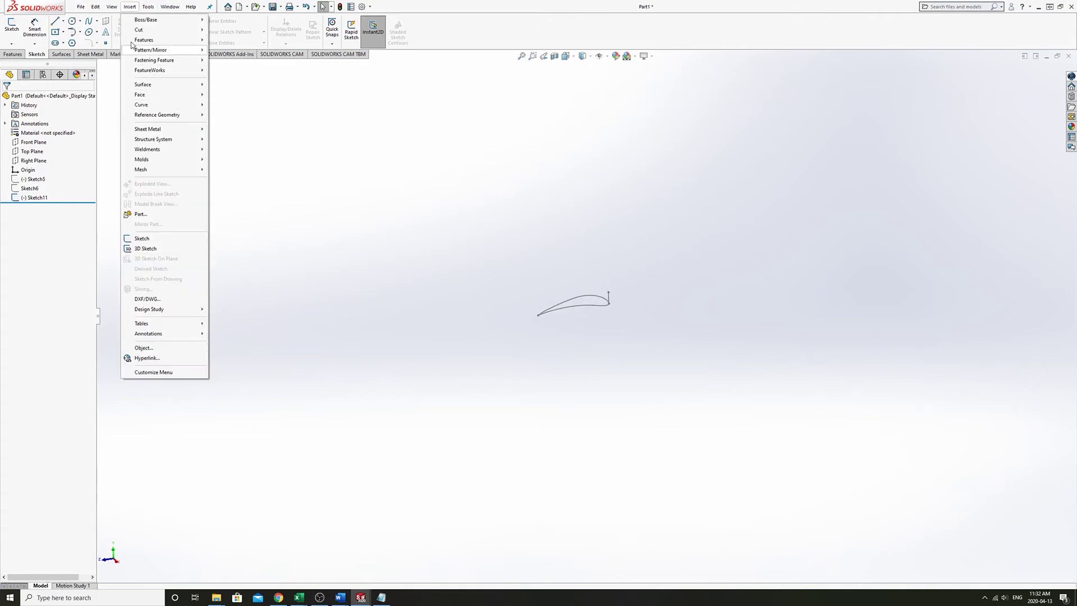
mouse_move(162, 105)
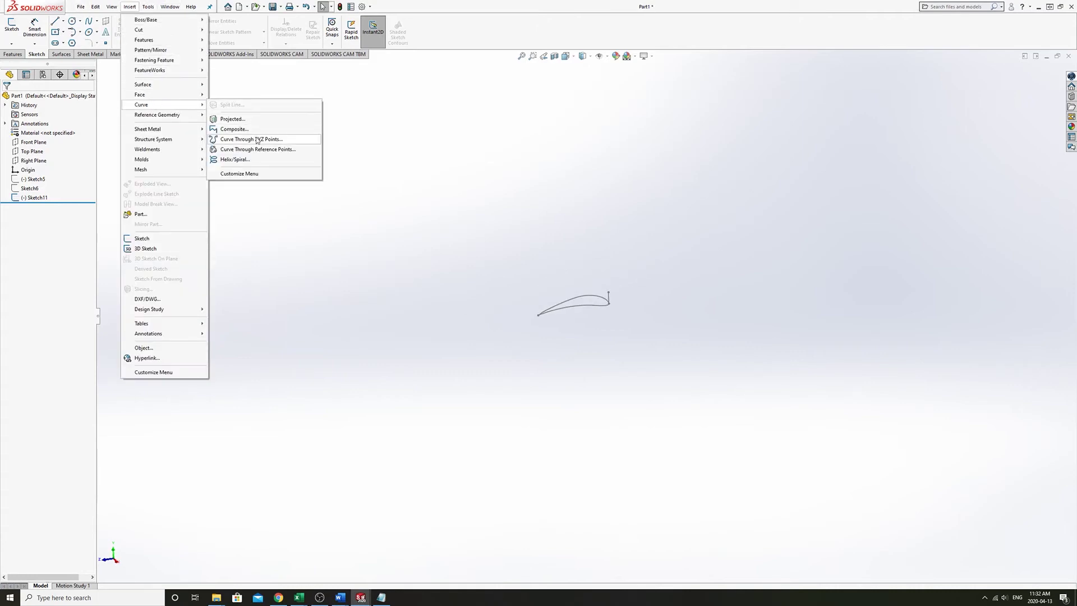
click(253, 139)
click(124, 21)
Step: Filter for Text Files (*.txt), load the Eppler420 file from the Airfoils folder and create the curve
click(891, 464)
click(873, 482)
click(860, 466)
click(842, 476)
click(497, 250)
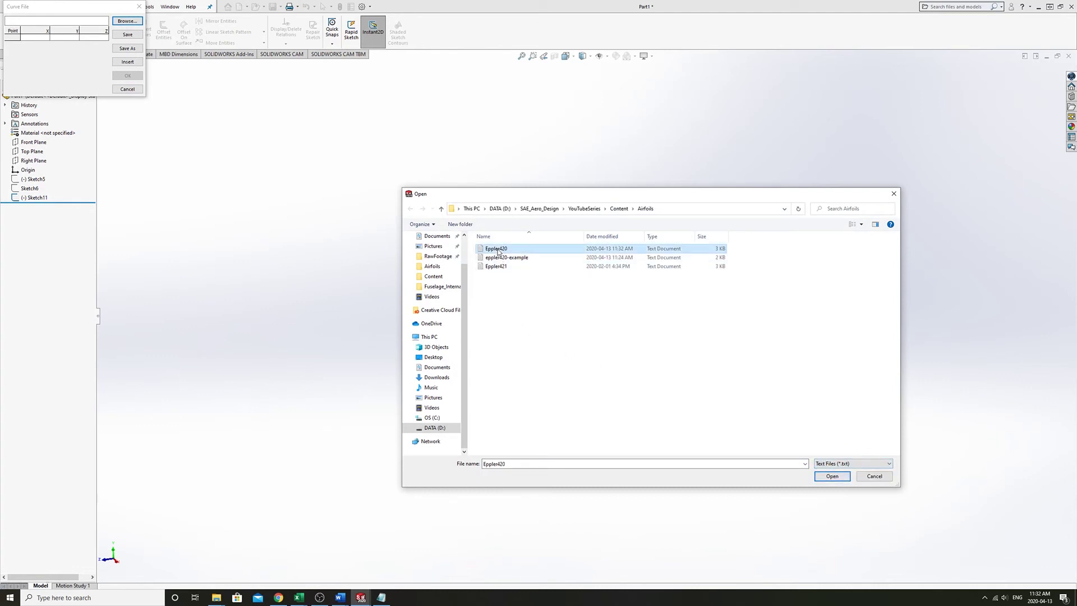
click(828, 480)
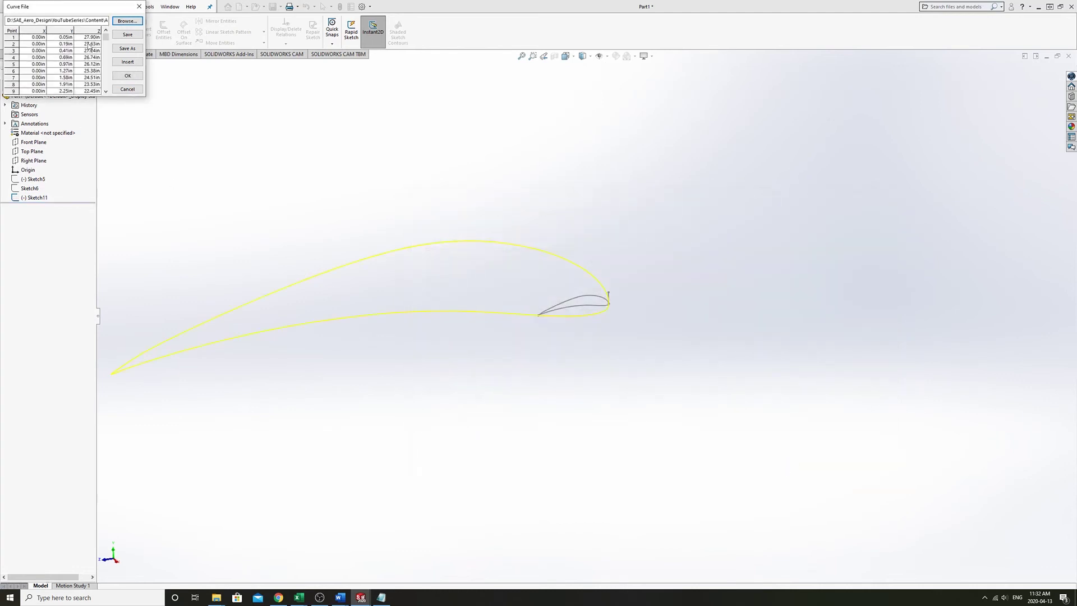
click(129, 75)
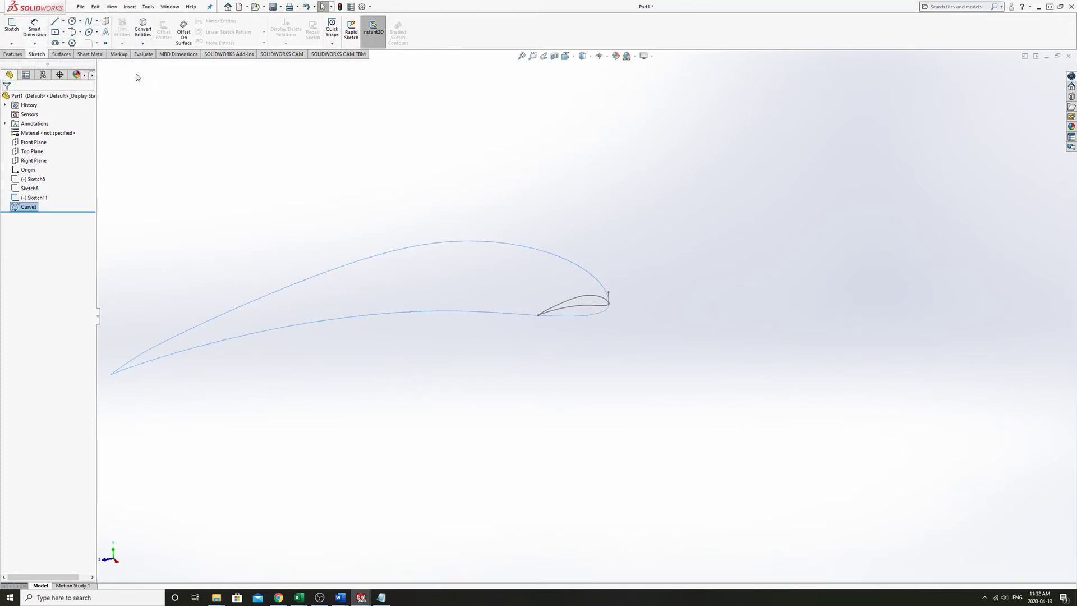
Step: Examine the trailing edge of the imported airfoil curve up close to check whether its ends meet
scroll(372, 344, up, 2)
scroll(531, 319, down, 3)
scroll(514, 308, up, 5)
scroll(452, 332, down, 4)
scroll(452, 332, down, 6)
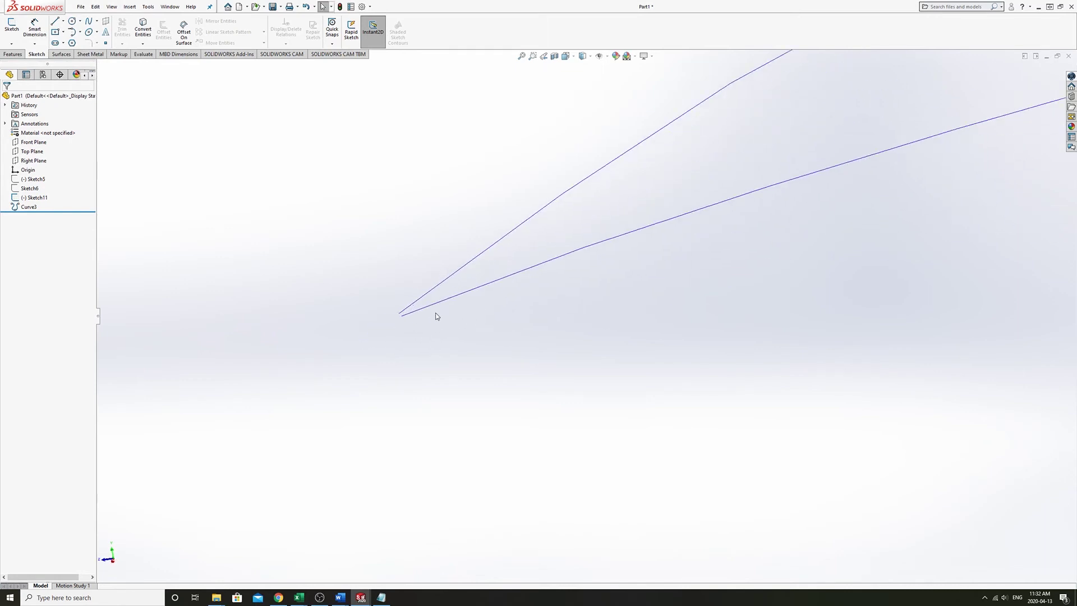
scroll(690, 298, up, 8)
scroll(550, 269, up, 5)
scroll(540, 296, down, 4)
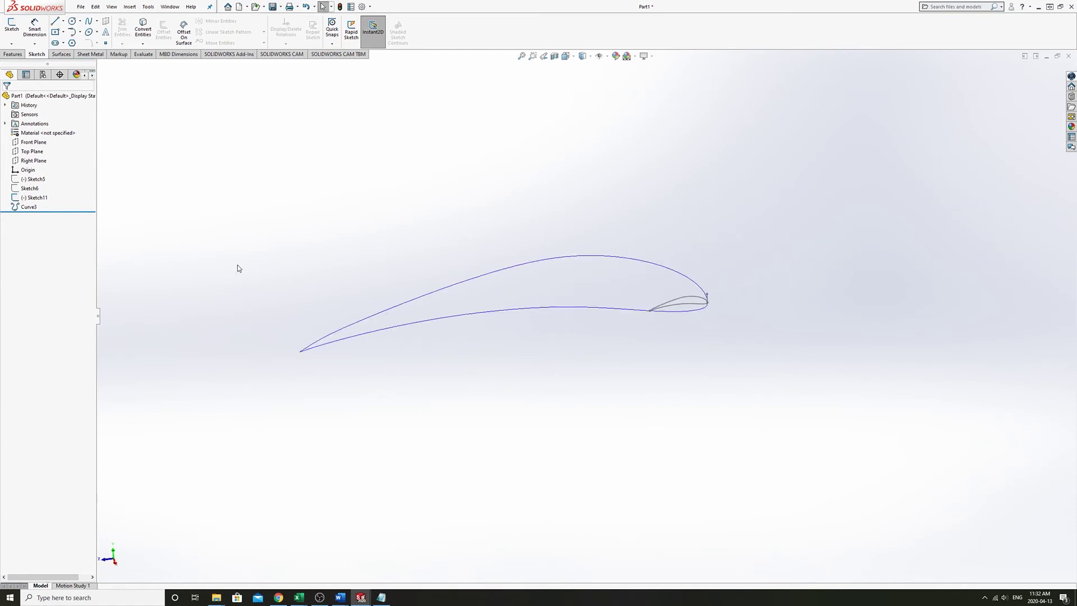
Step: Start a sketch on the Right Plane and convert the imported airfoil curve into a sketch spline
click(33, 160)
click(11, 28)
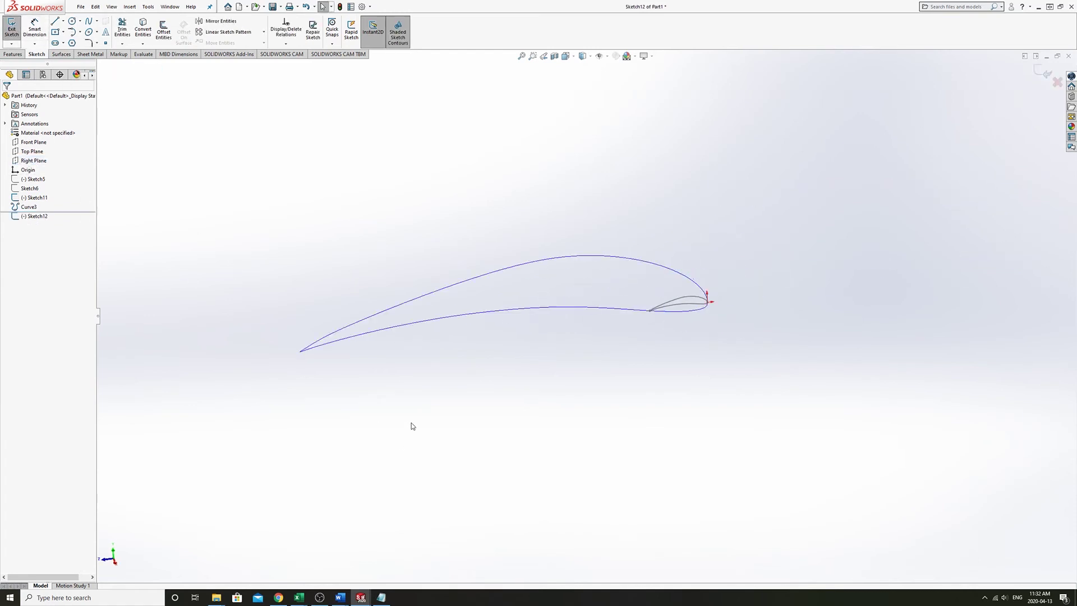
click(464, 315)
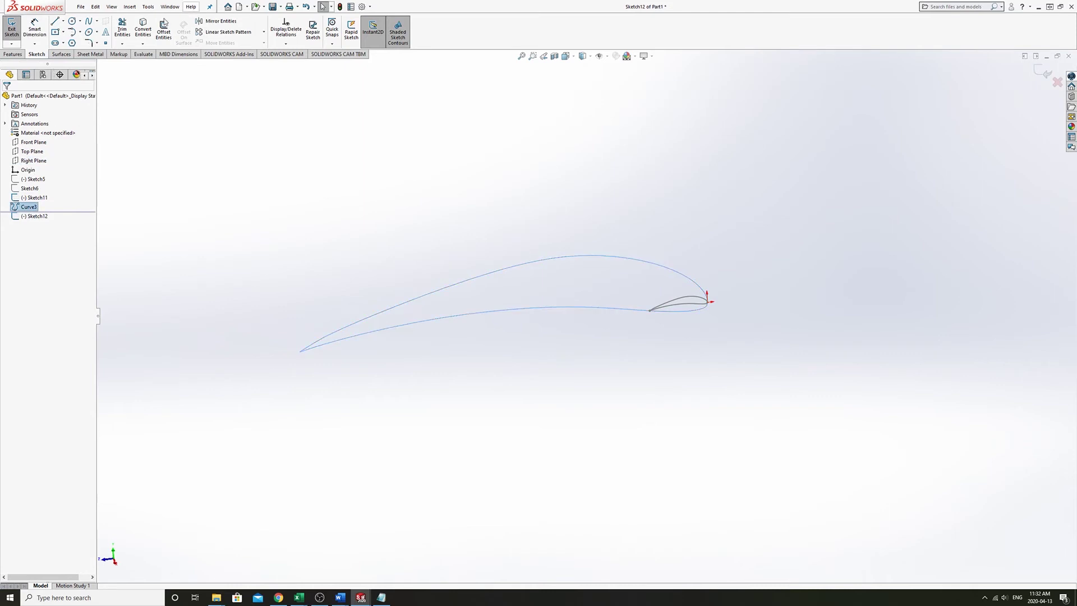
click(143, 31)
Step: Reopen the converted airfoil sketch, delete the spline's link relation to the imported curve and exit the sketch
middle_drag(417, 351, 430, 352)
click(21, 29)
click(11, 26)
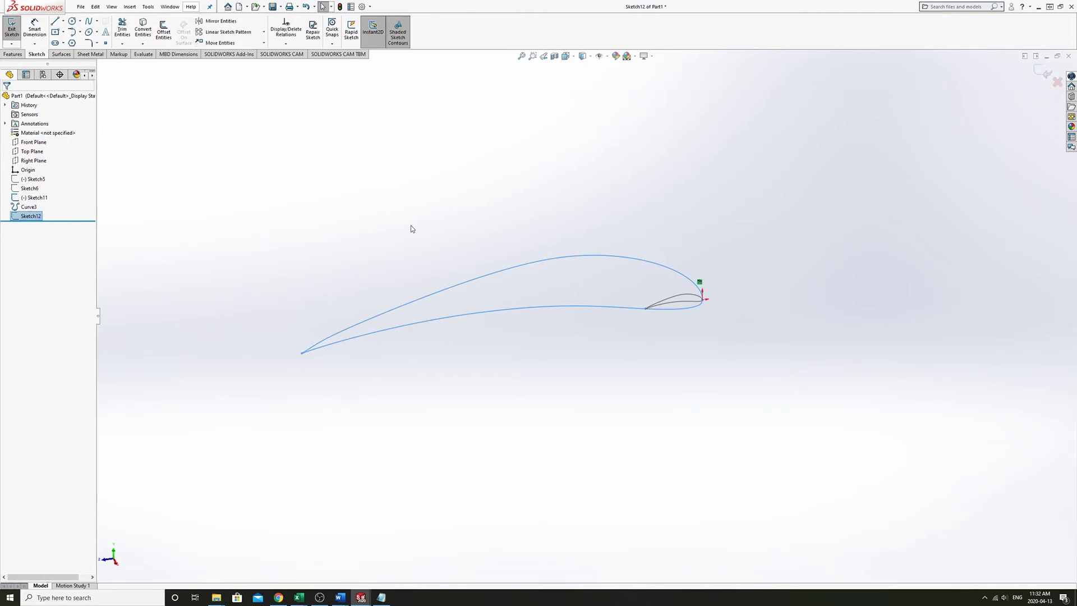
click(699, 283)
click(10, 29)
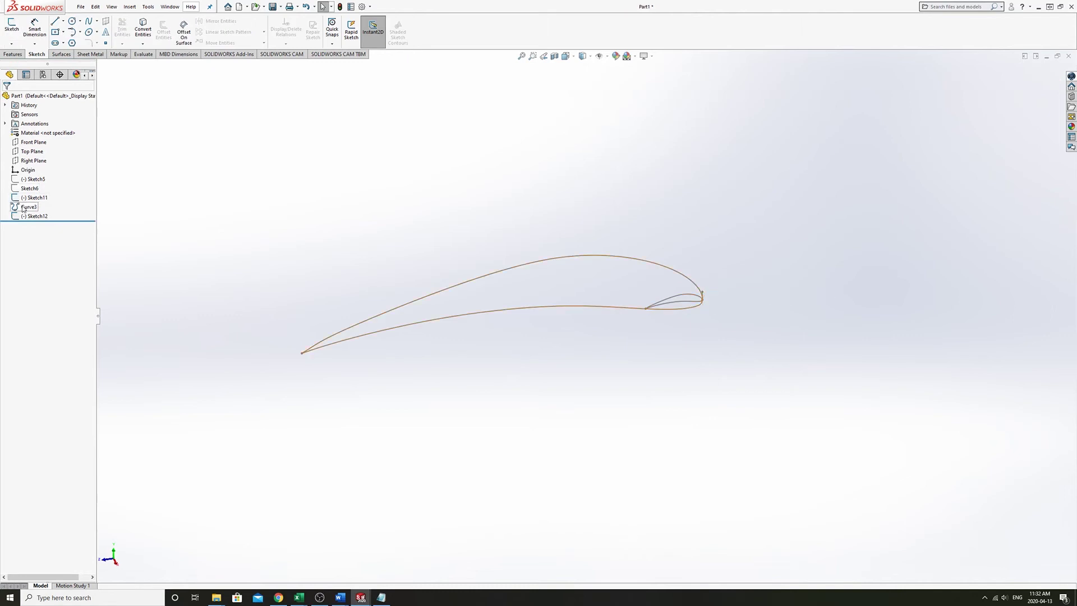
Step: Delete the imported XYZ curve feature from the part
right_click(28, 207)
click(45, 271)
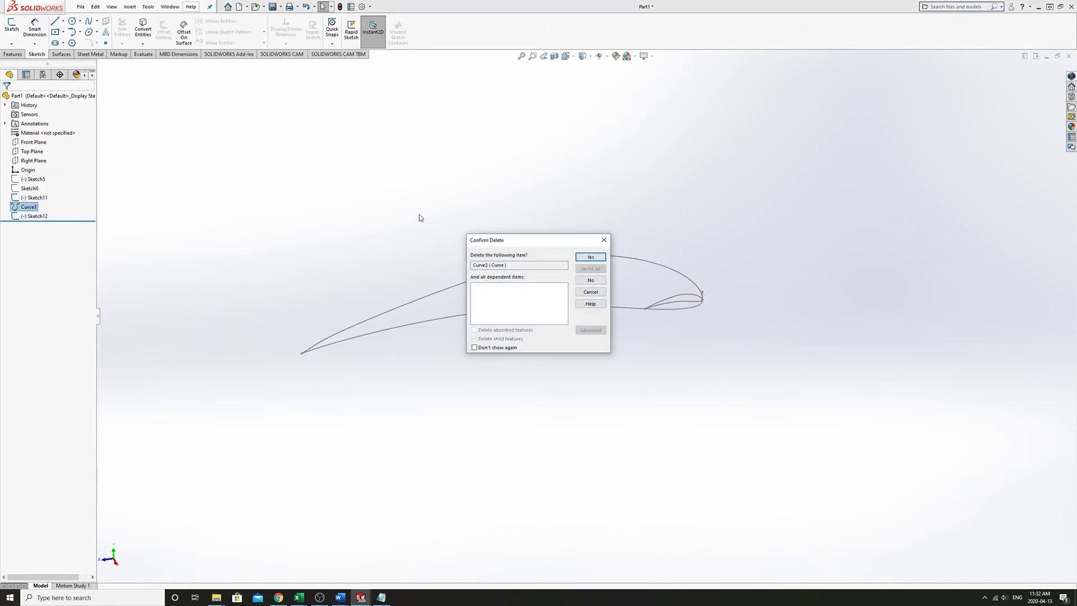
click(590, 257)
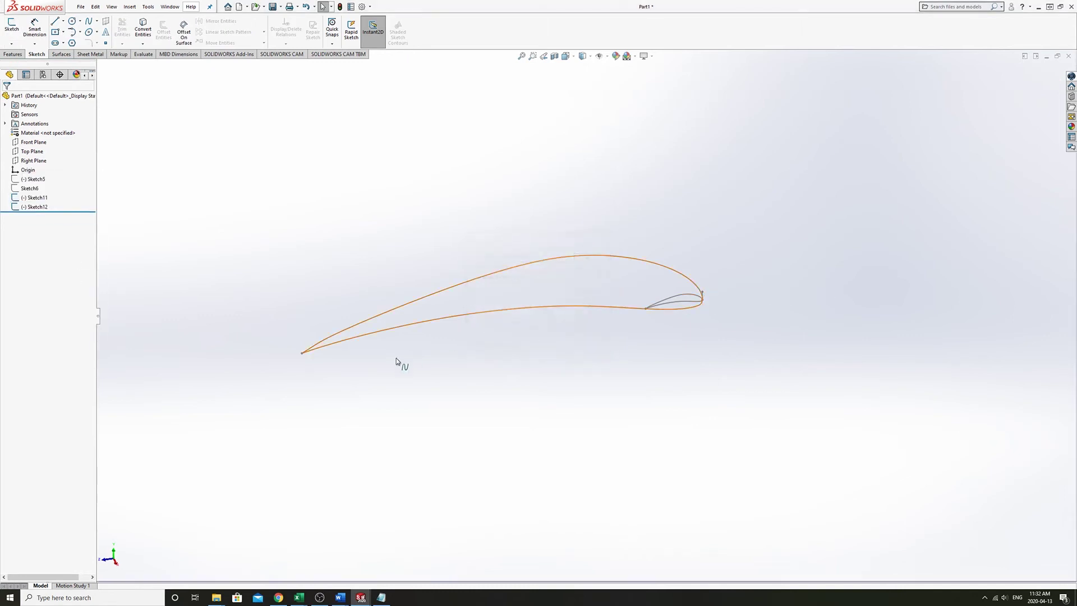
Step: Edit the airfoil sketch and move the free spline up and away from the origin
double_click(361, 323)
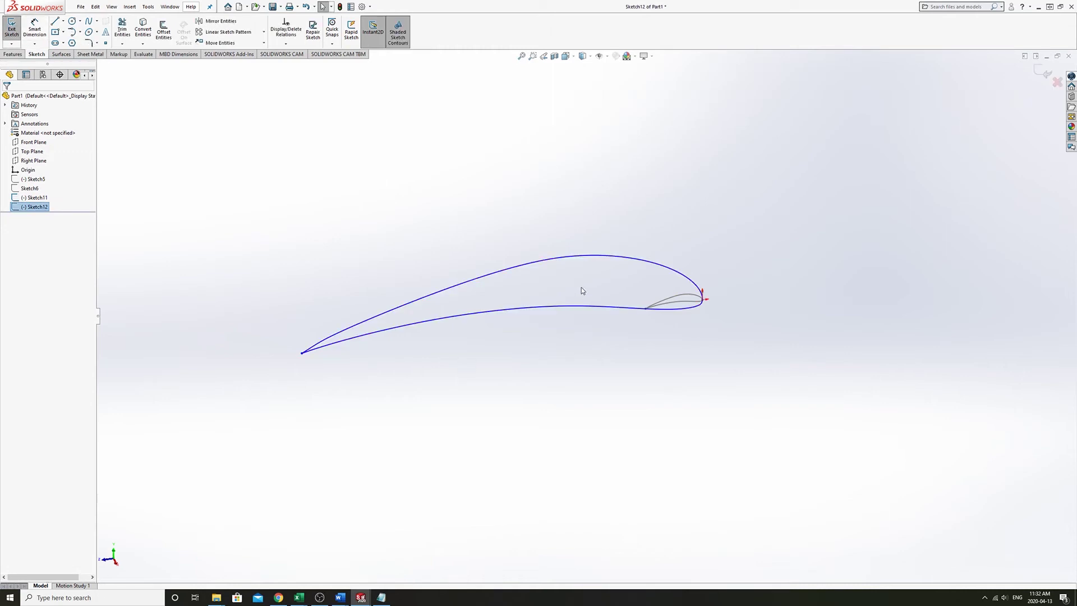
drag(592, 257, 570, 186)
click(550, 325)
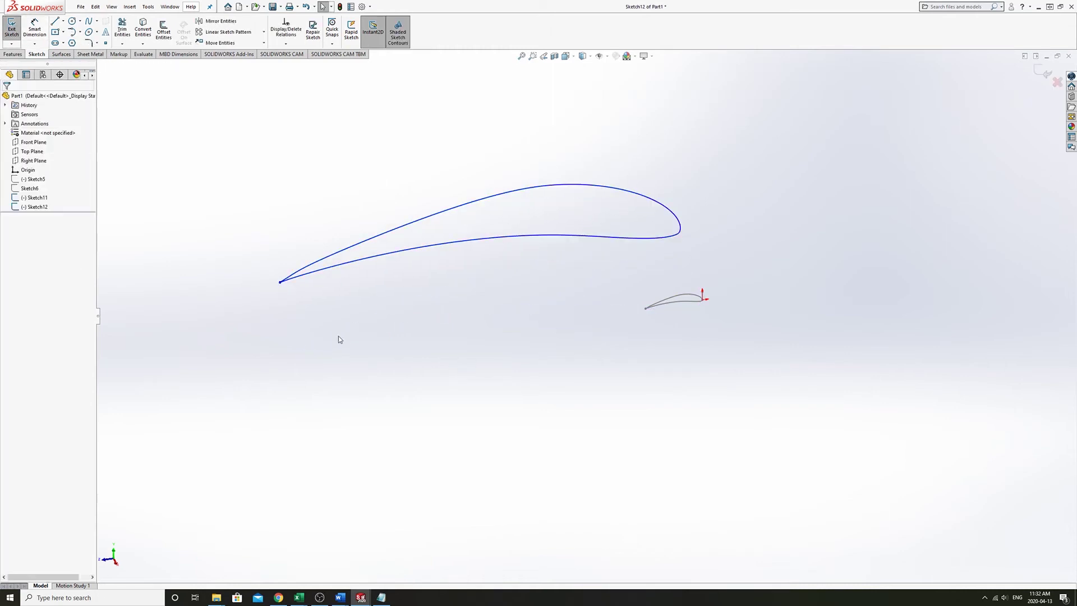
scroll(433, 334, down, 2)
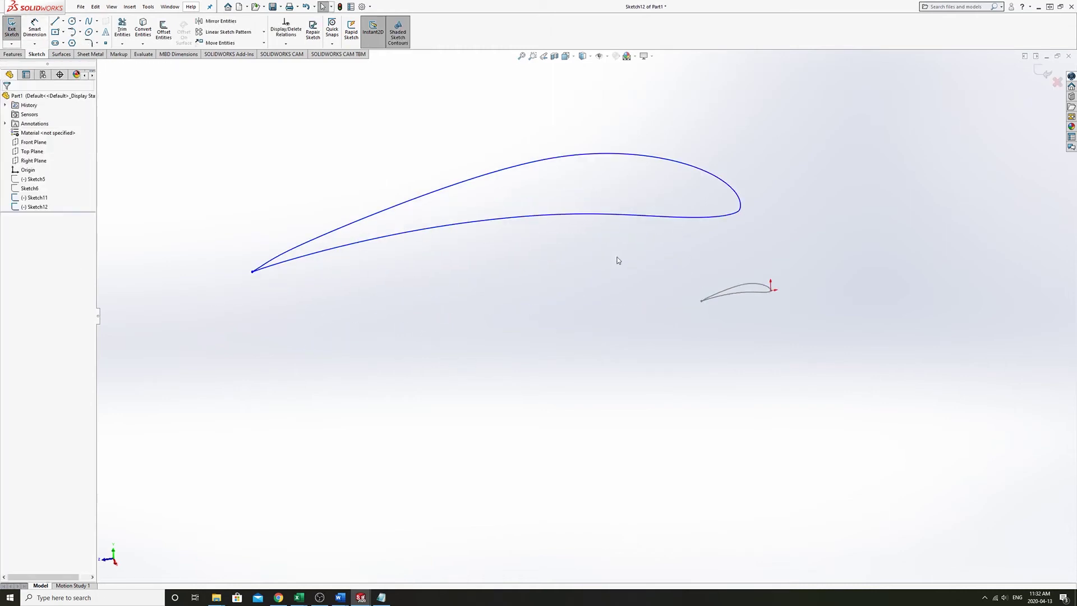
Step: Hide the small reference airfoil sketch and place a sketch point on the origin
right_click(35, 197)
click(105, 43)
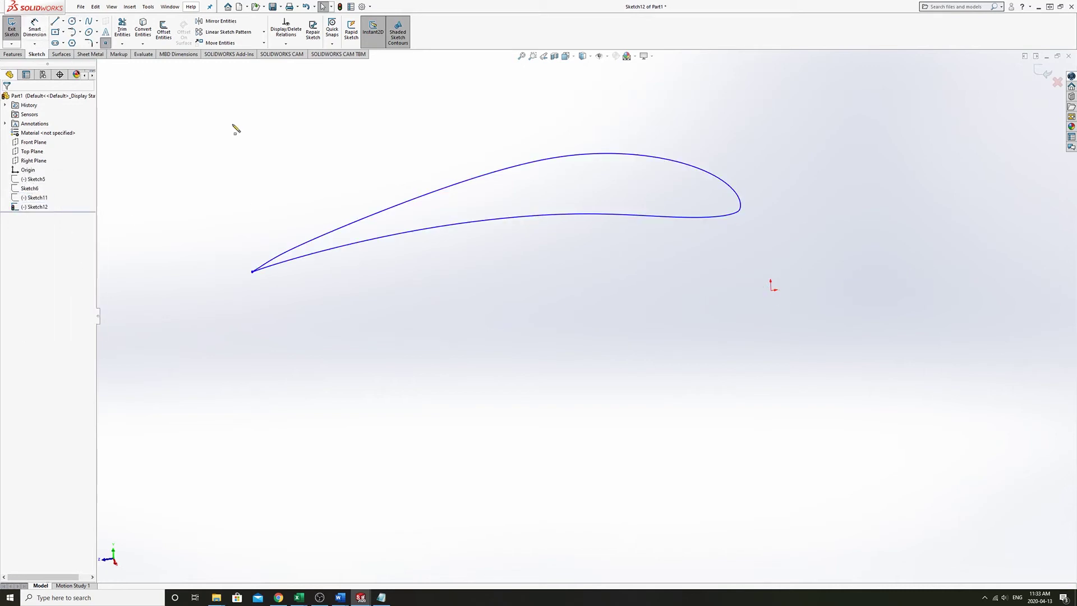
click(771, 290)
key(Escape)
Step: Place a second sketch point beyond the trailing edge, about 34.2 in aft of the origin, and fix it
click(105, 42)
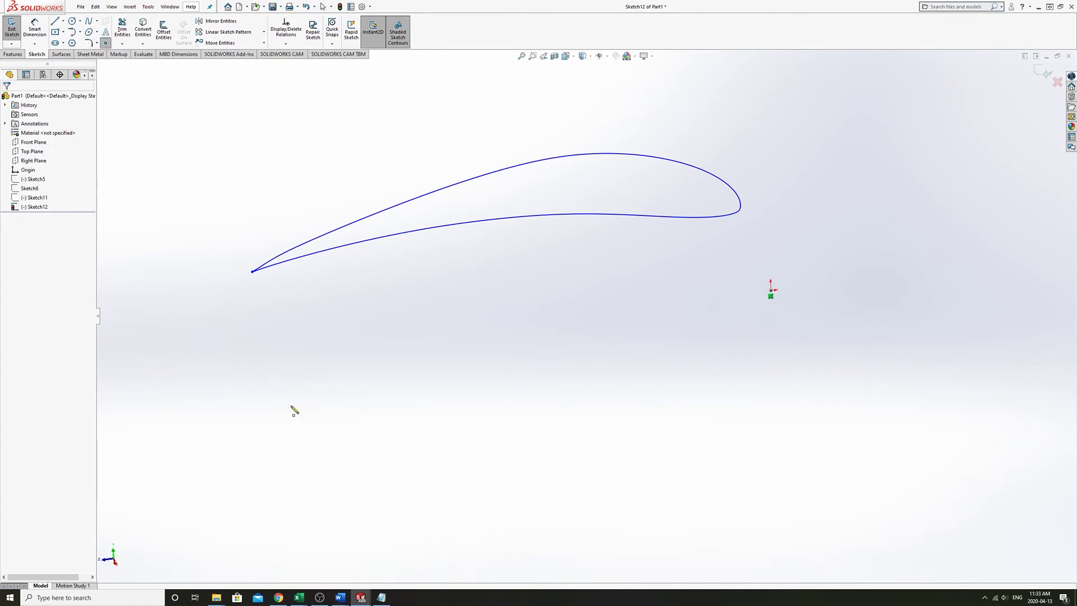
click(171, 342)
key(Escape)
click(171, 342)
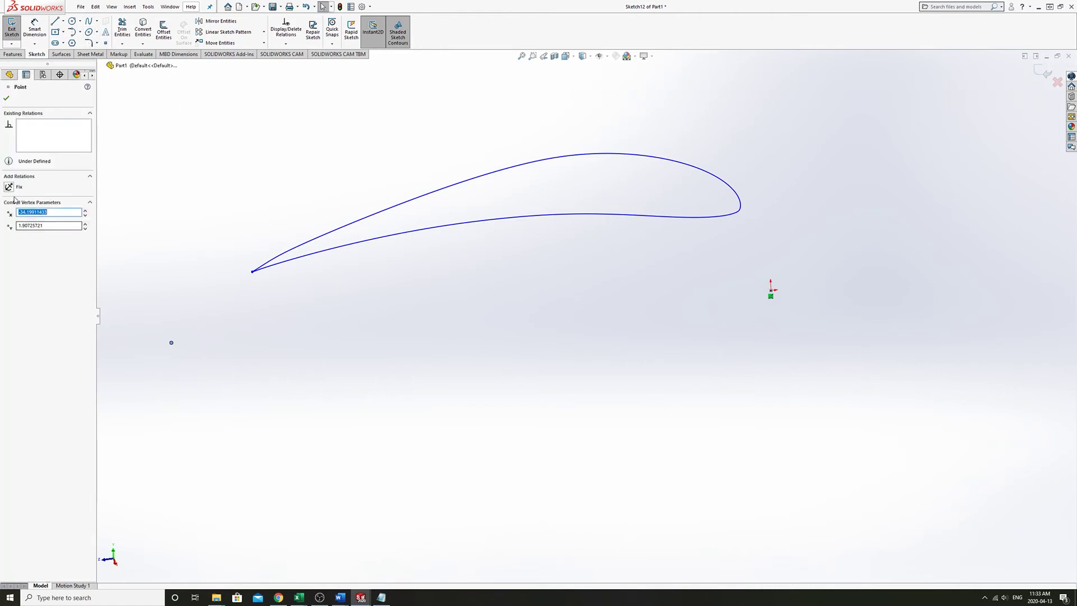
key(Escape)
scroll(307, 373, up, 5)
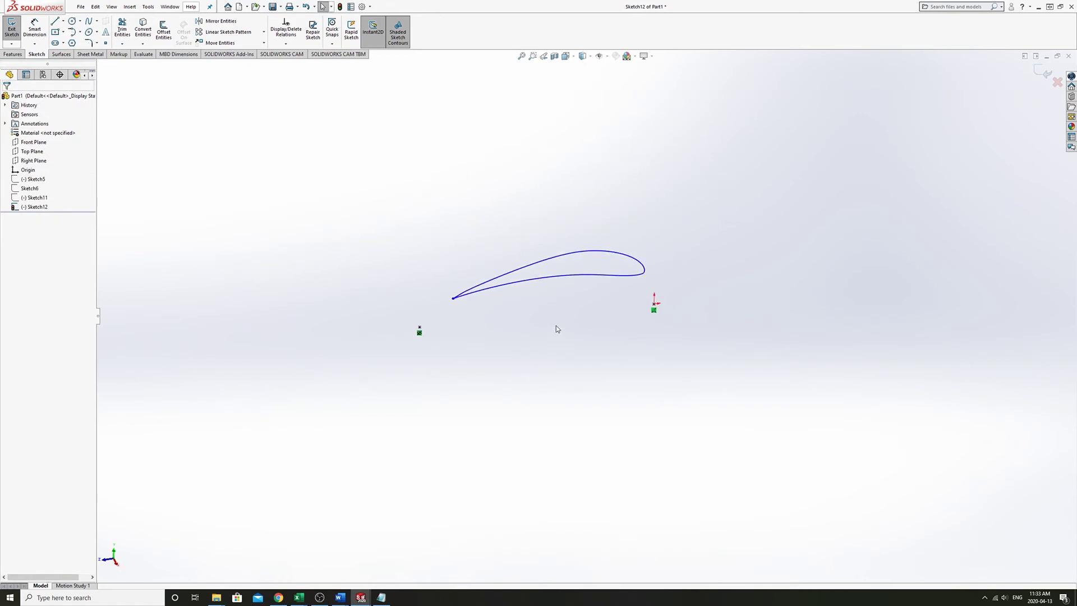
middle_drag(555, 317, 557, 325)
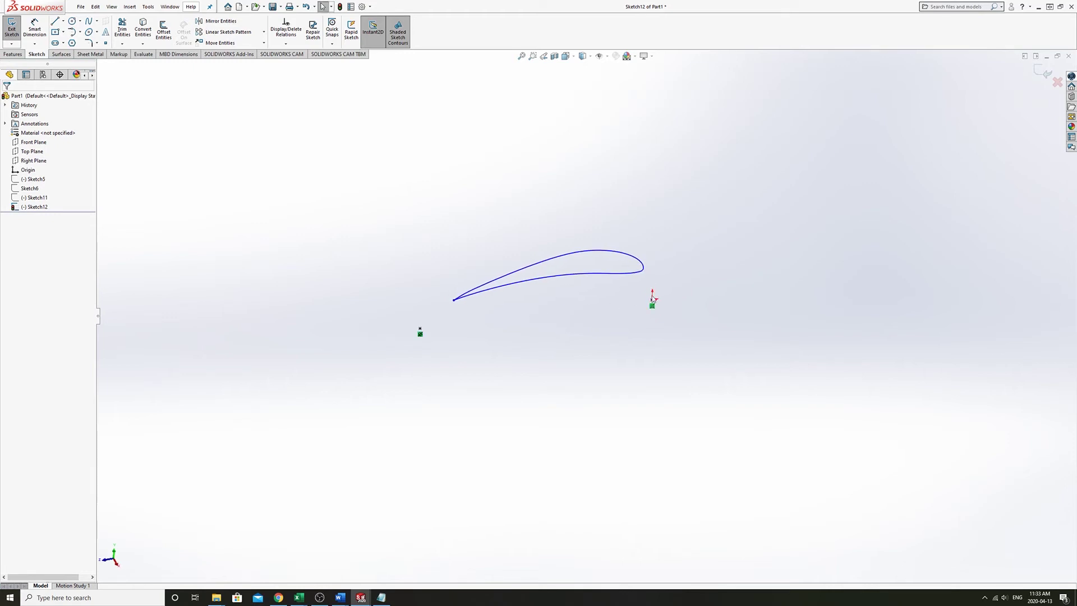
scroll(654, 300, down, 4)
click(55, 21)
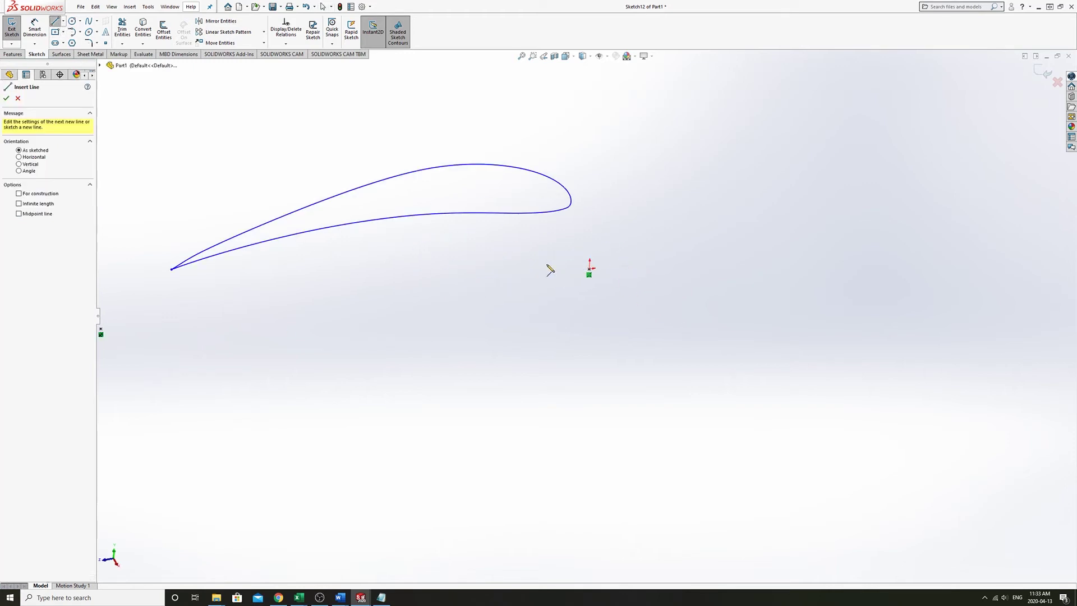
click(589, 270)
click(595, 163)
key(Escape)
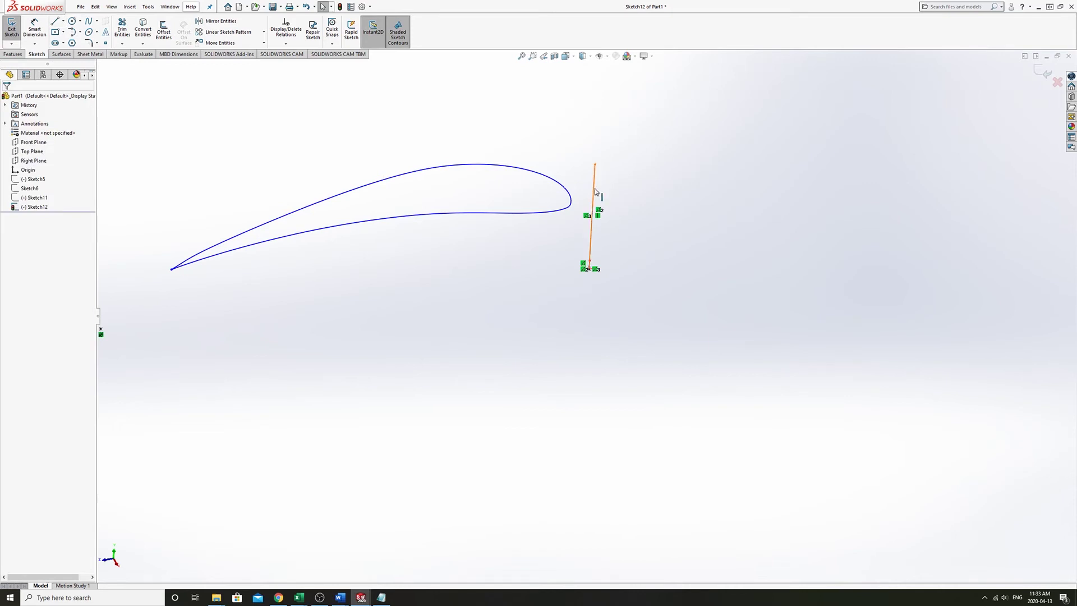
click(596, 191)
click(531, 342)
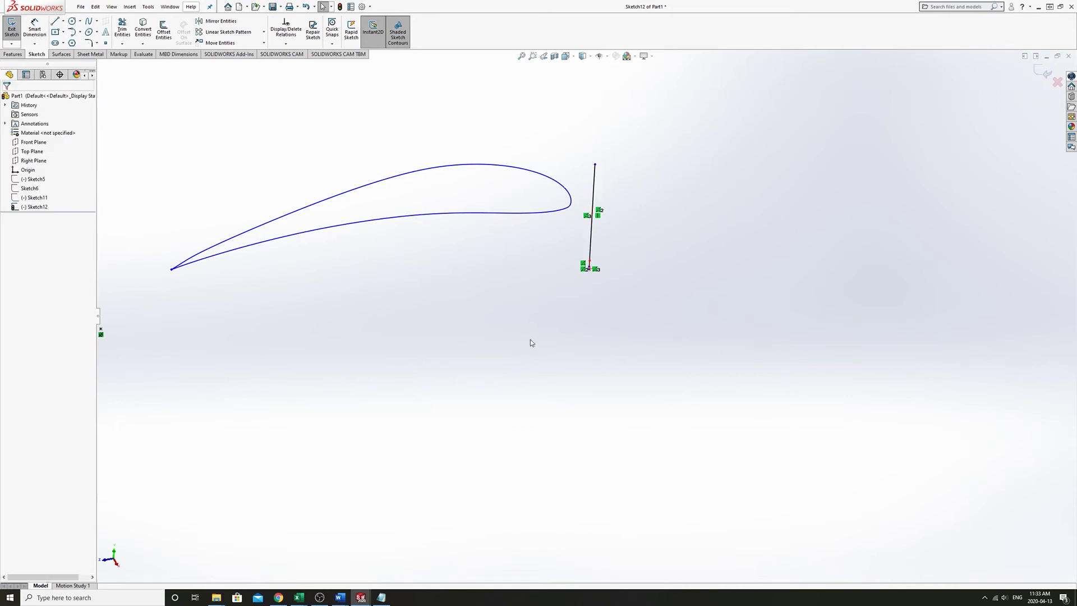
click(571, 211)
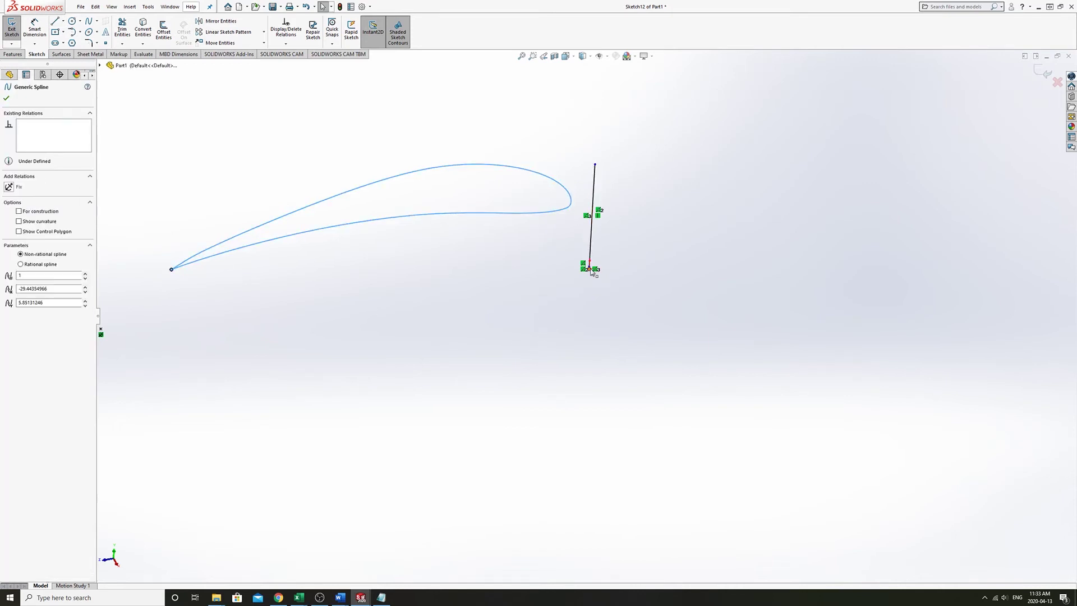
scroll(594, 272, down, 7)
click(584, 318)
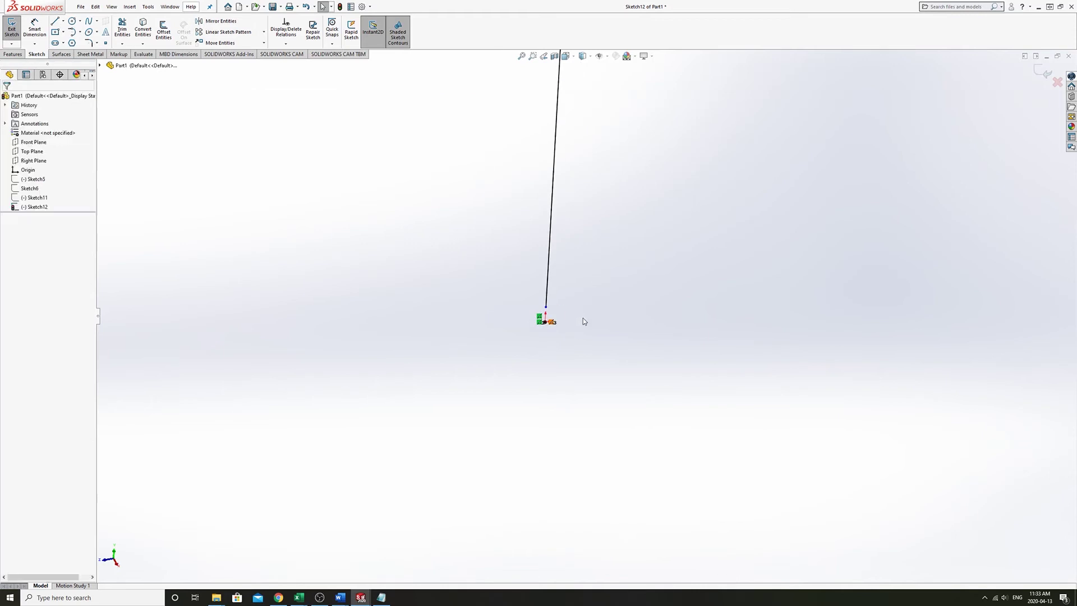
click(546, 308)
key(Delete)
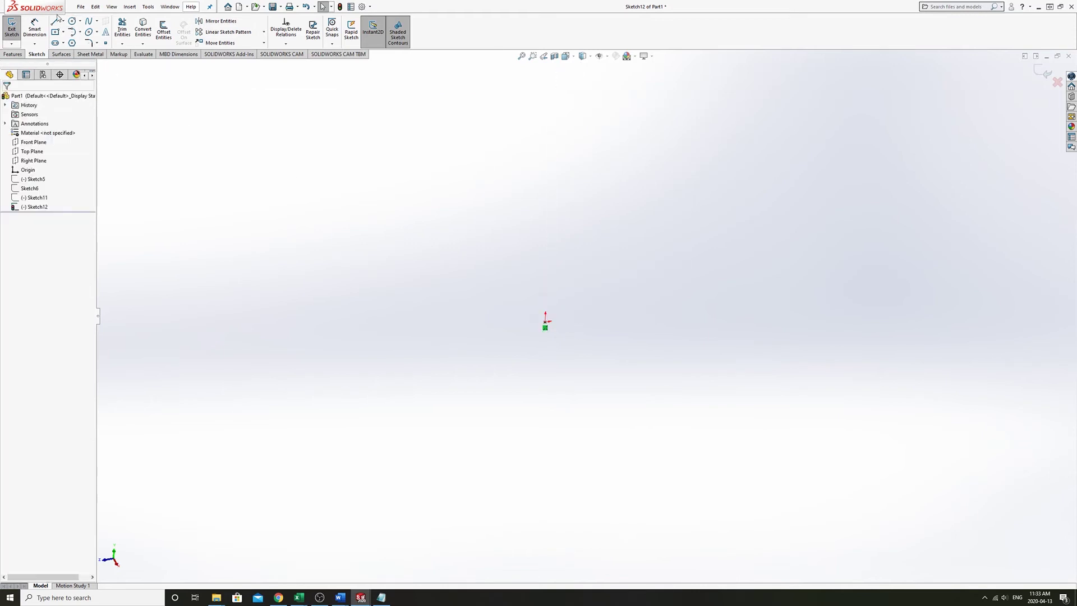
Step: Draw a short, nearly vertical line upward from the origin and fix it as a leading-edge tangency reference
click(55, 21)
click(545, 324)
key(Escape)
click(55, 21)
click(545, 324)
click(556, 123)
key(Escape)
key(Escape)
scroll(408, 266, down, 3)
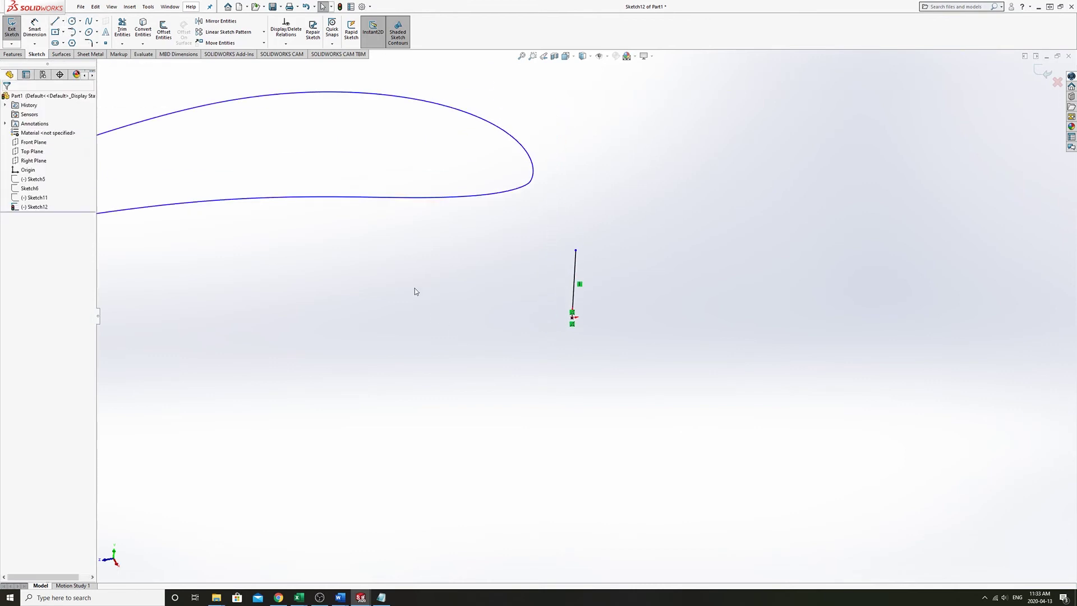
Step: Make the airfoil spline coincident with the origin point and tangent to the fixed reference line
click(572, 318)
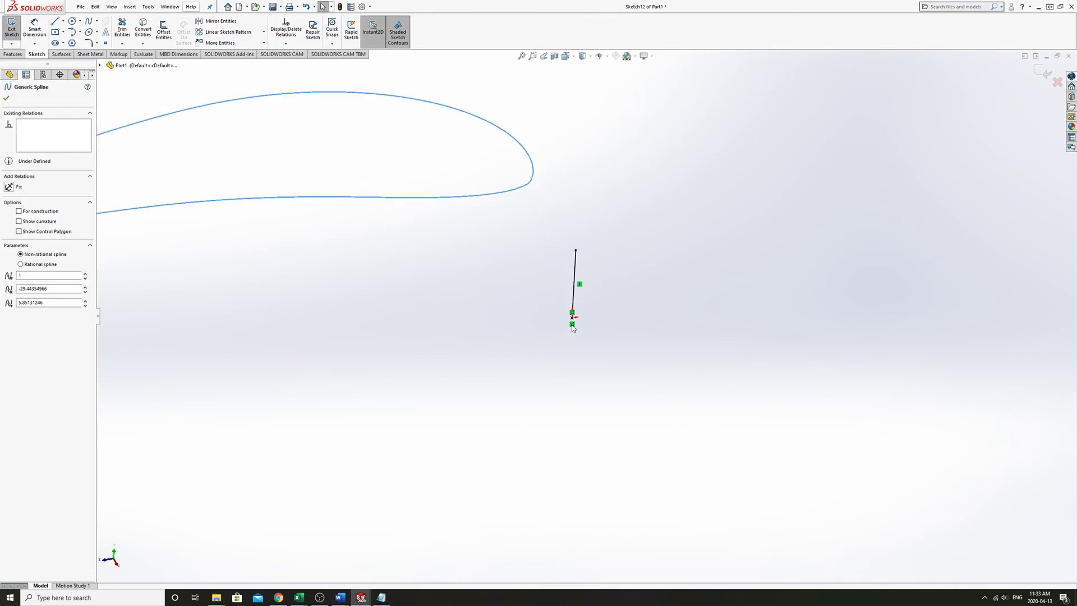
click(11, 233)
click(369, 339)
click(582, 297)
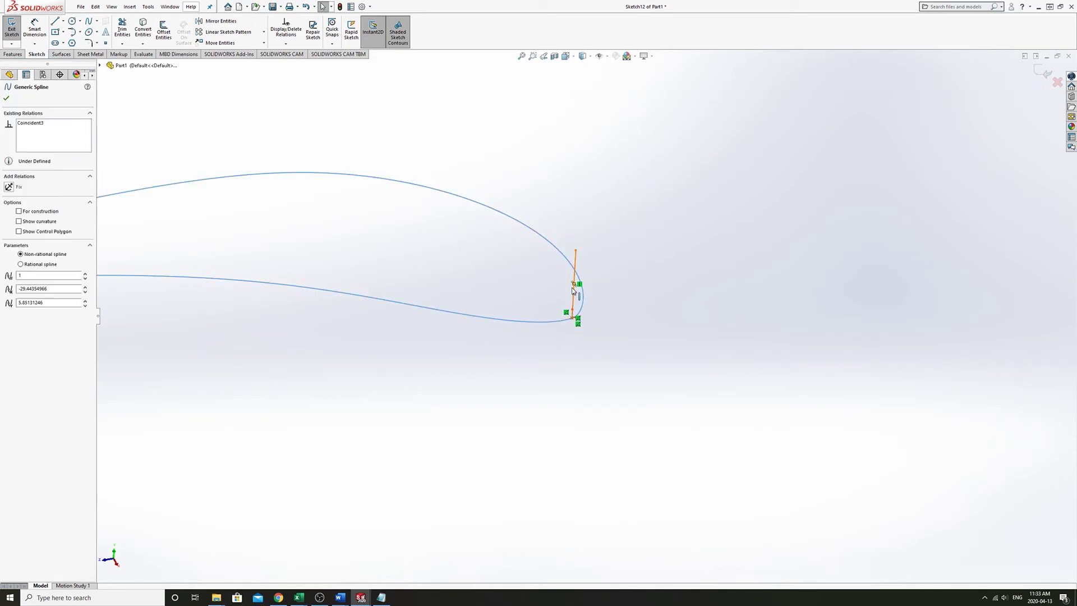
ctrl+click(574, 280)
click(12, 245)
click(372, 343)
Step: Pull the airfoil's trailing edge downward toward the fixed aft point
scroll(375, 345, up, 5)
scroll(309, 339, down, 8)
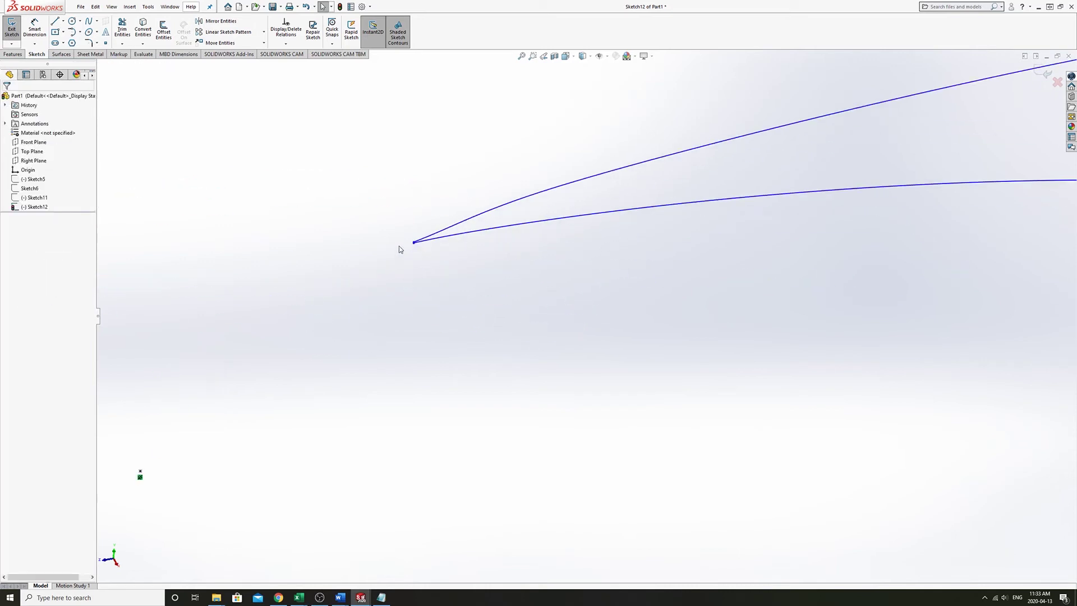
drag(408, 254, 387, 384)
scroll(591, 314, up, 5)
click(456, 333)
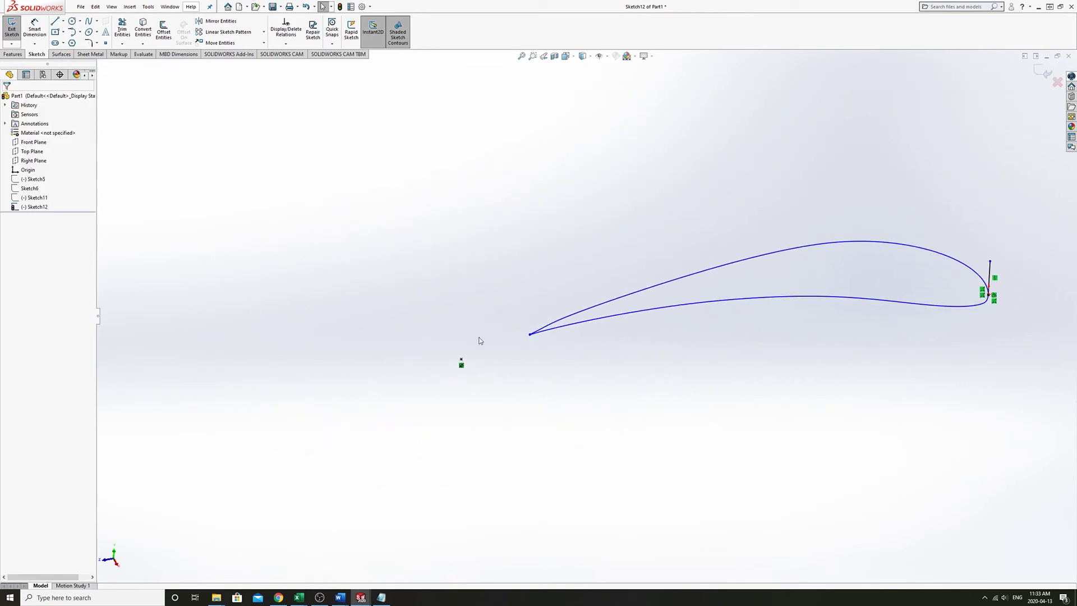
mouse_move(530, 336)
mouse_down()
mouse_move(655, 382)
mouse_move(582, 243)
mouse_move(649, 380)
mouse_move(459, 320)
mouse_move(664, 291)
mouse_move(517, 356)
mouse_move(563, 278)
mouse_move(523, 345)
mouse_up()
click(552, 377)
Step: Draw a line from the upper spline endpoint at the open trailing edge, extending outward in line with the upper curve
scroll(533, 312, down, 6)
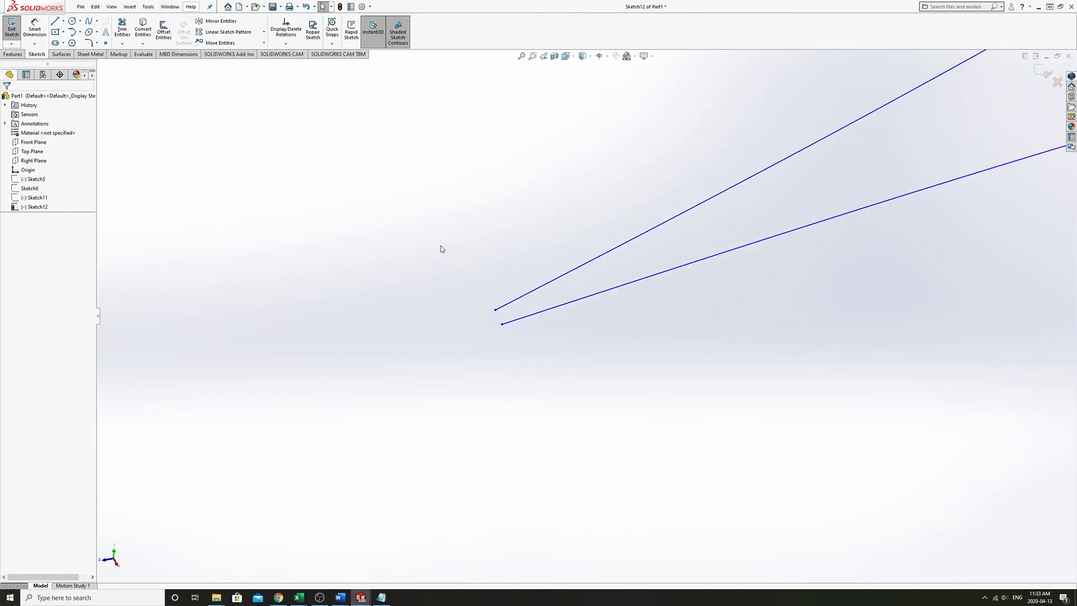
key(l)
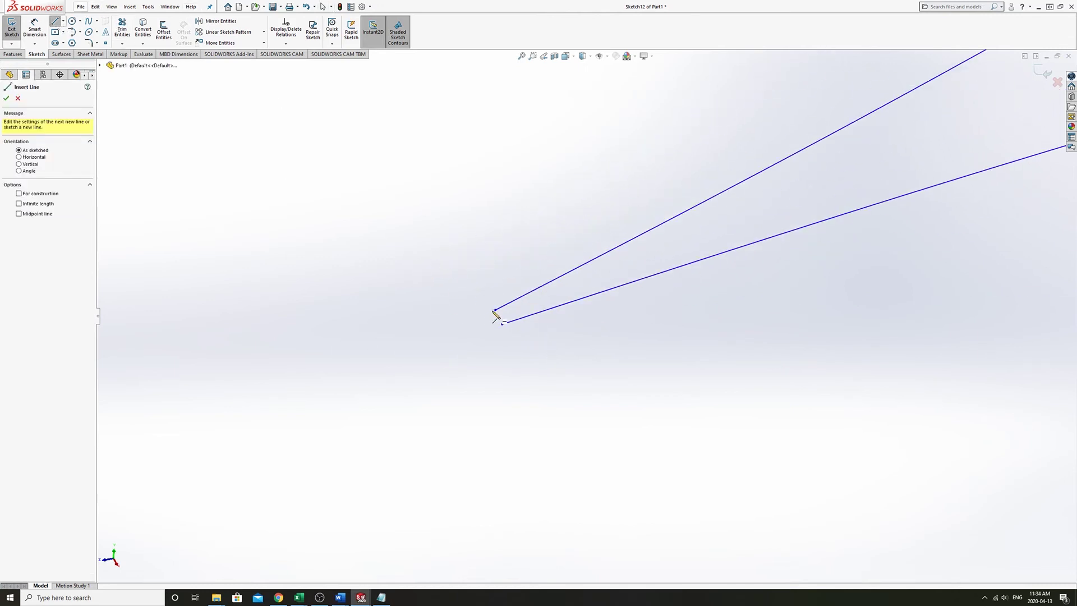
click(494, 310)
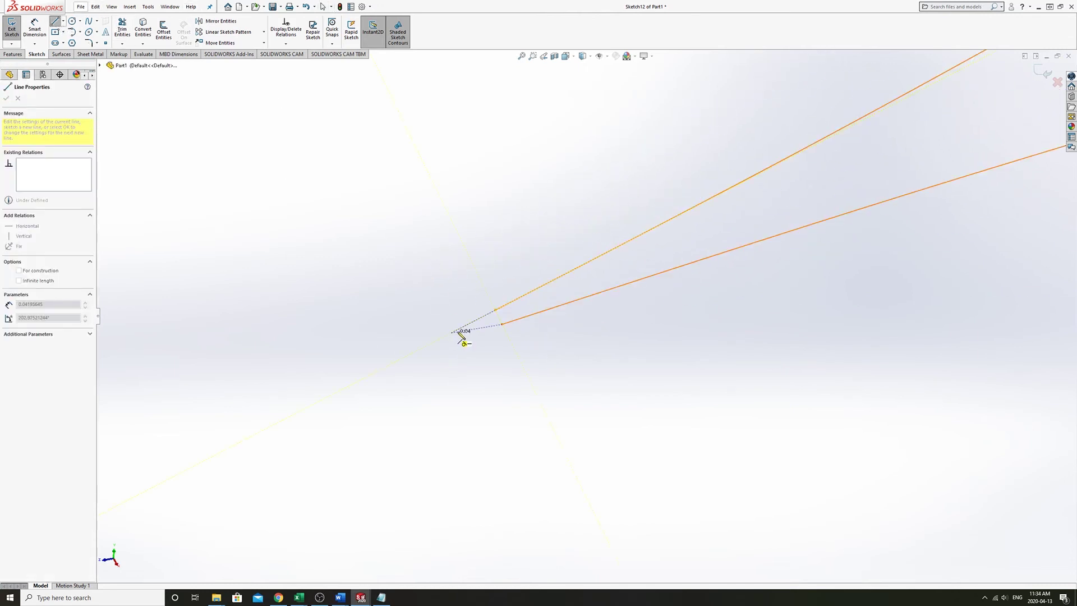
click(391, 362)
key(Escape)
Step: Draw a line from the lower spline endpoint at the open trailing edge, extending outward in line with the lower curve past the upper extension
click(54, 20)
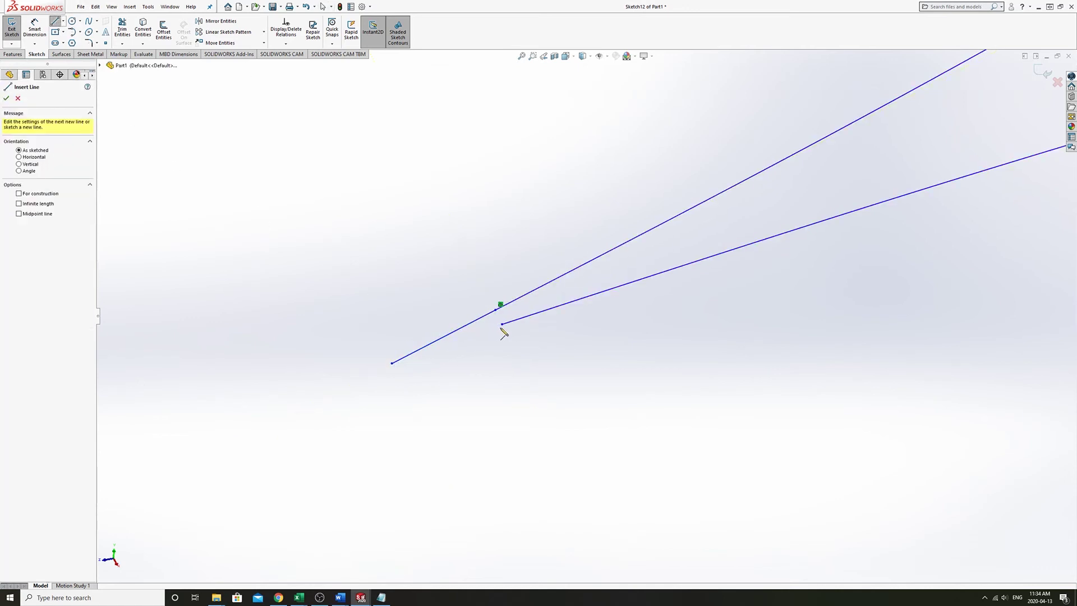
click(502, 325)
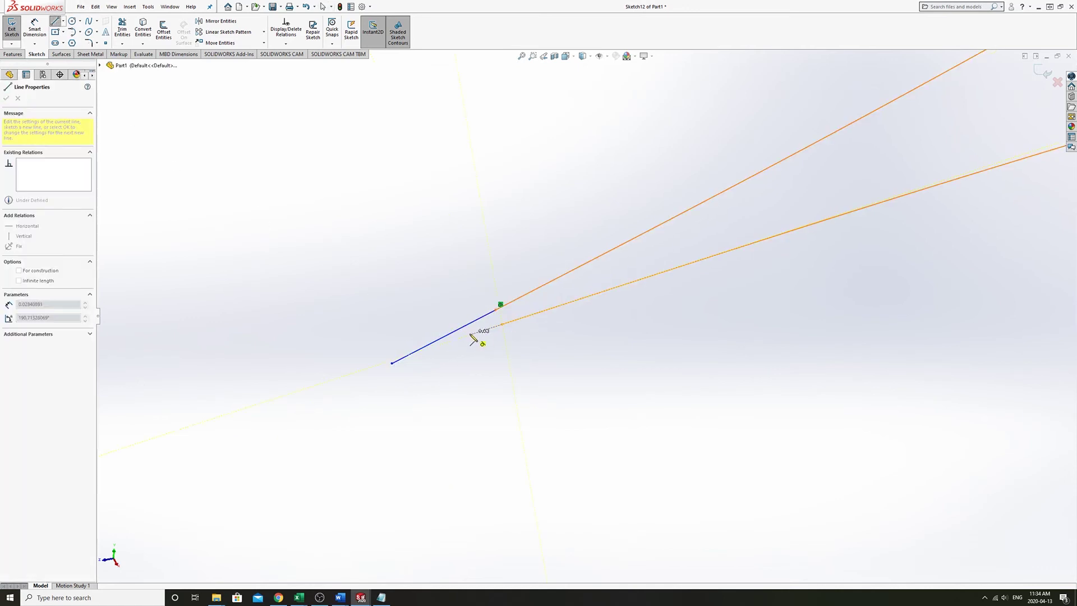
click(314, 386)
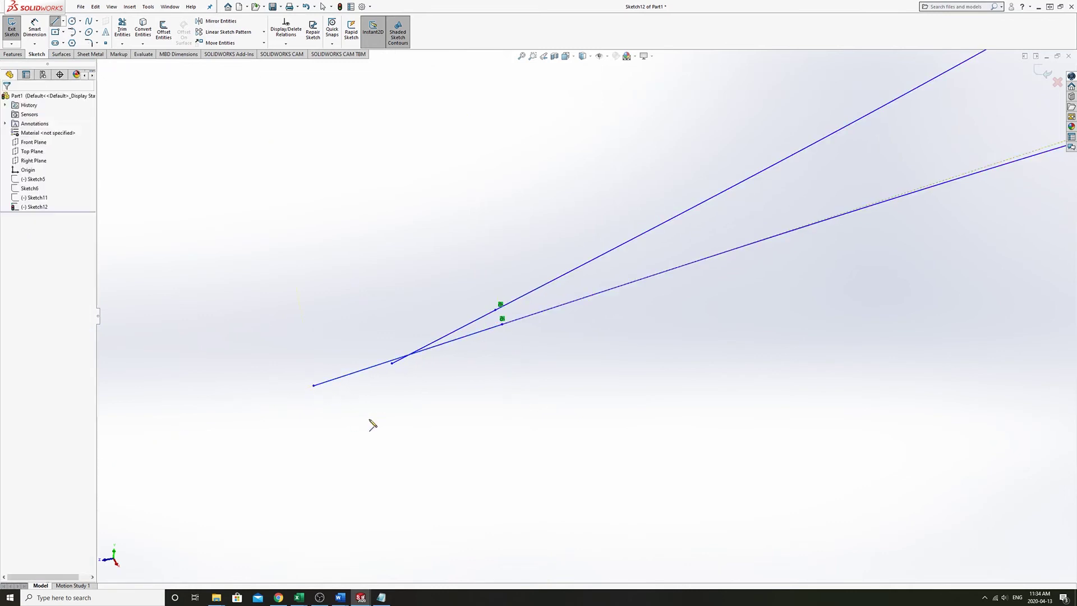
key(Escape)
Step: Merge the free ends of the two extension lines so the airfoil closes to a sharp trailing edge
click(314, 386)
click(323, 405)
click(314, 385)
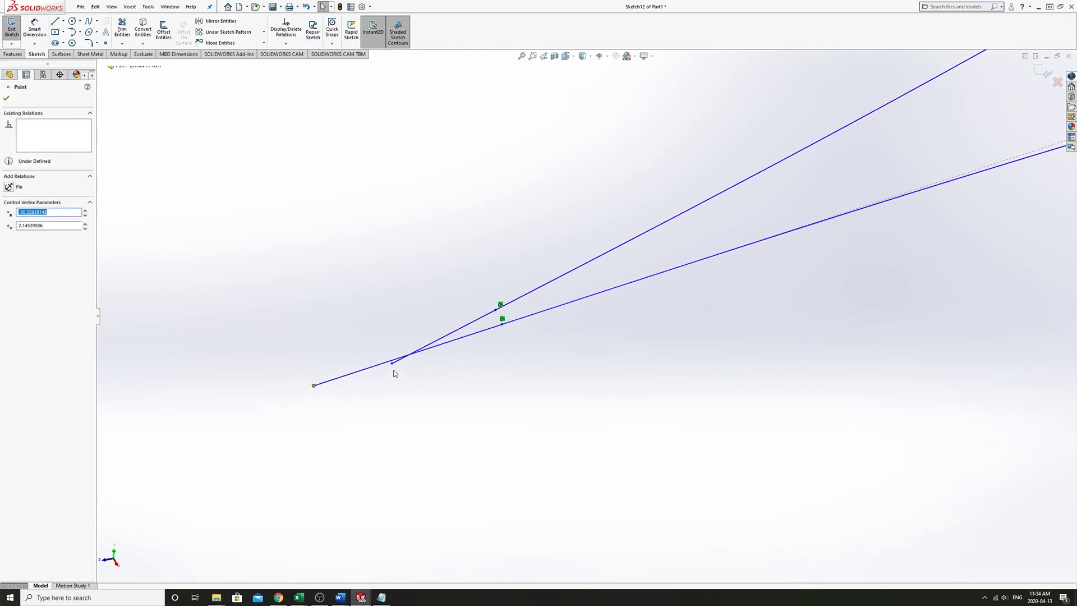
ctrl+click(392, 363)
click(10, 267)
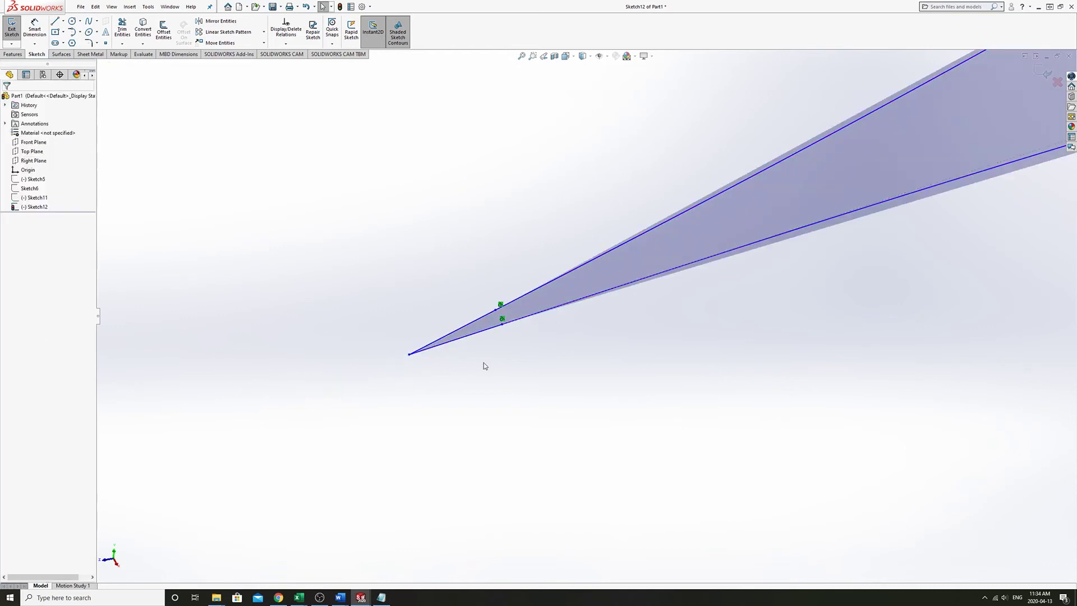
Step: Make the merged trailing-edge vertex coincident with the fixed aft point
scroll(878, 365, up, 10)
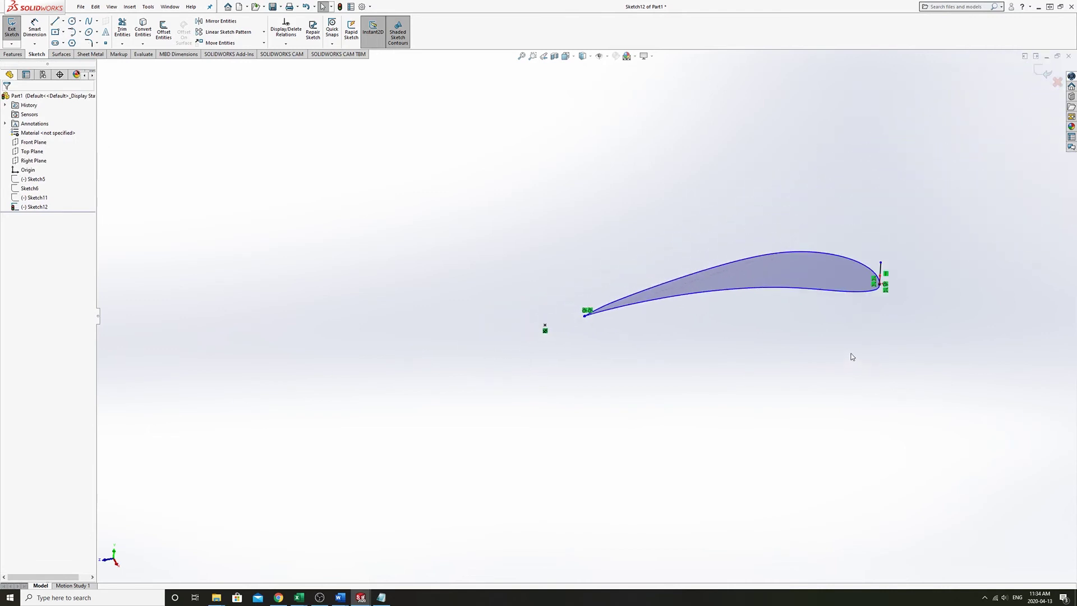
scroll(617, 315, down, 10)
click(255, 295)
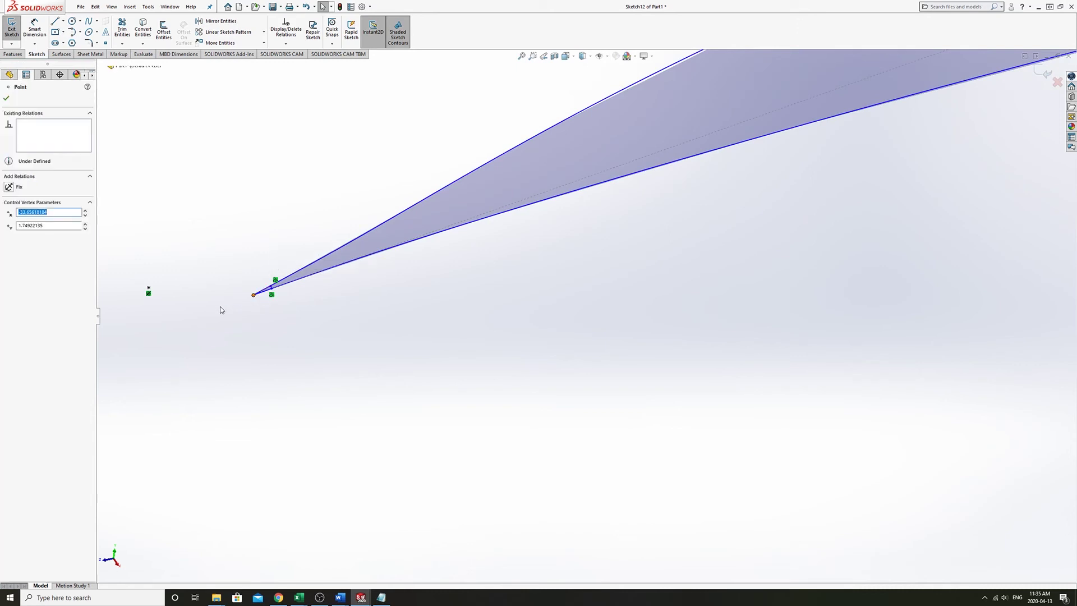
ctrl+click(149, 288)
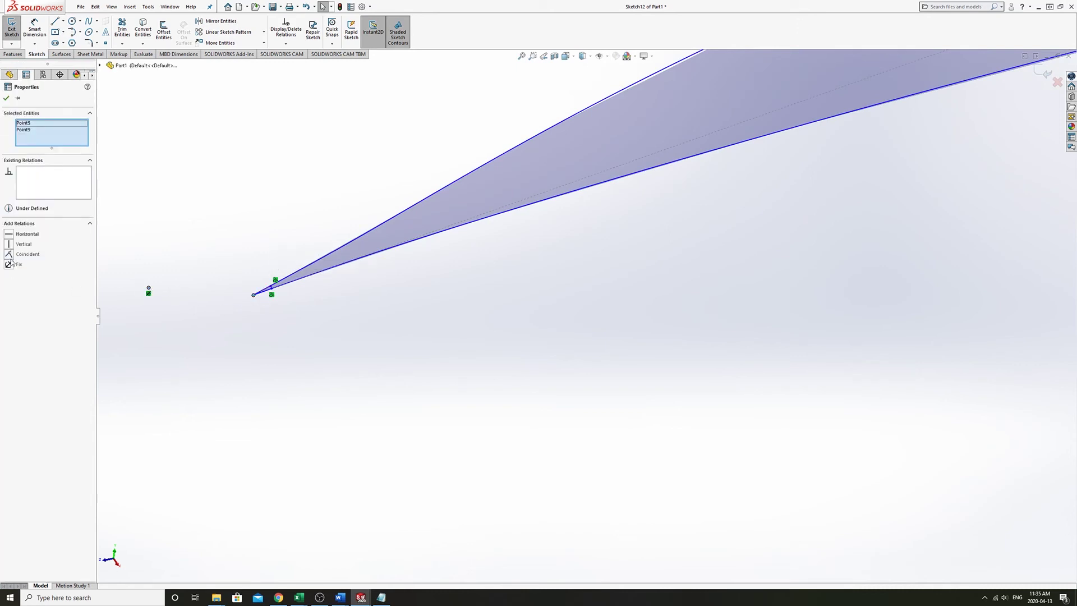
click(11, 255)
click(300, 348)
scroll(659, 228, up, 12)
scroll(837, 290, down, 4)
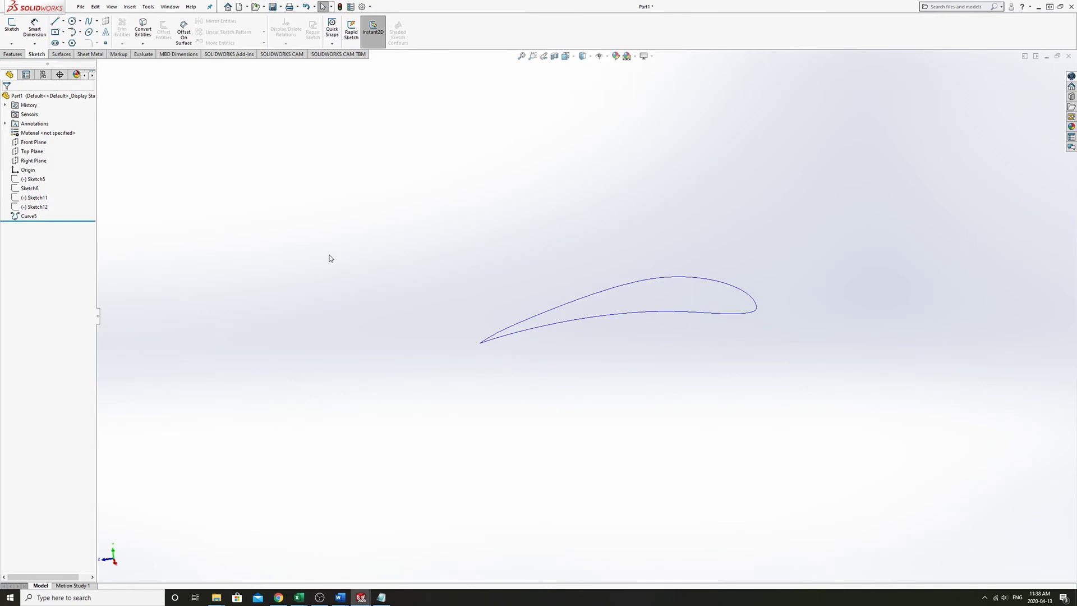
Step: Start a sketch on the Right Plane and convert the imported airfoil curve into sketch geometry
middle_drag(497, 251, 508, 255)
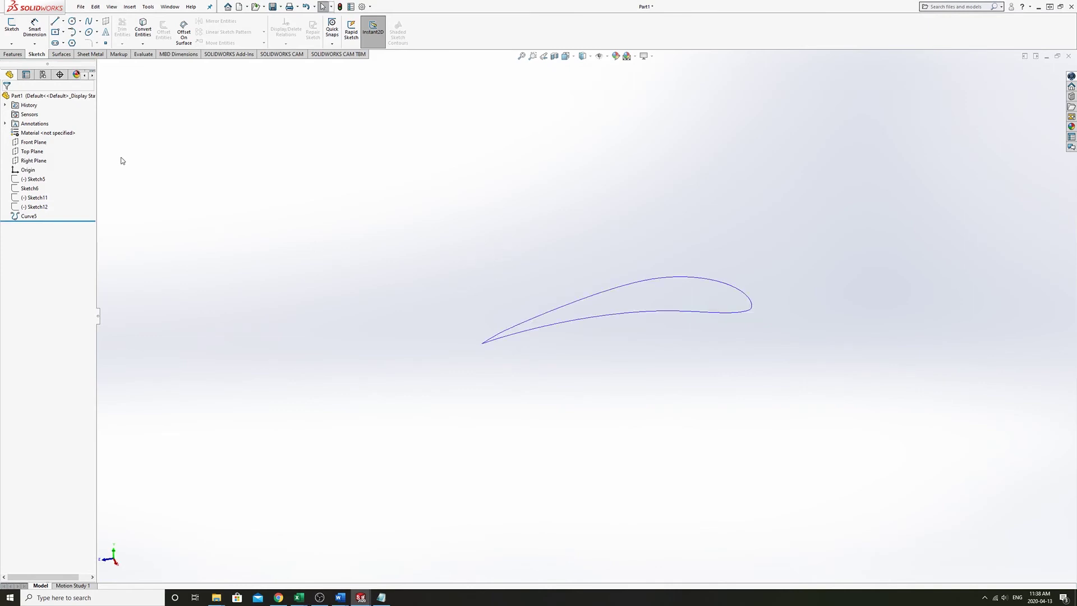
click(34, 160)
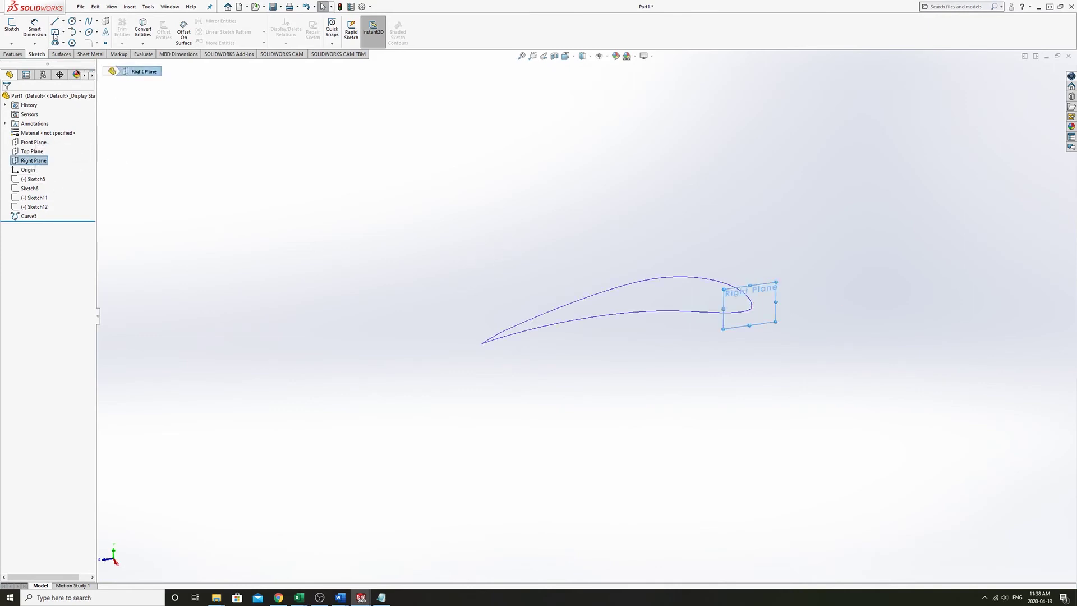
click(11, 25)
click(37, 226)
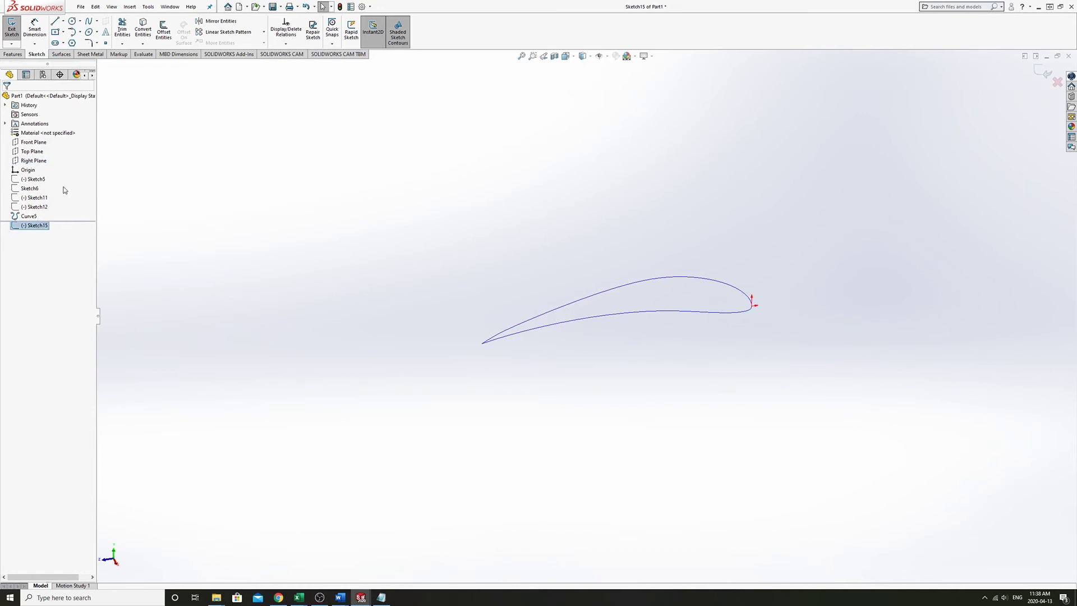
click(143, 29)
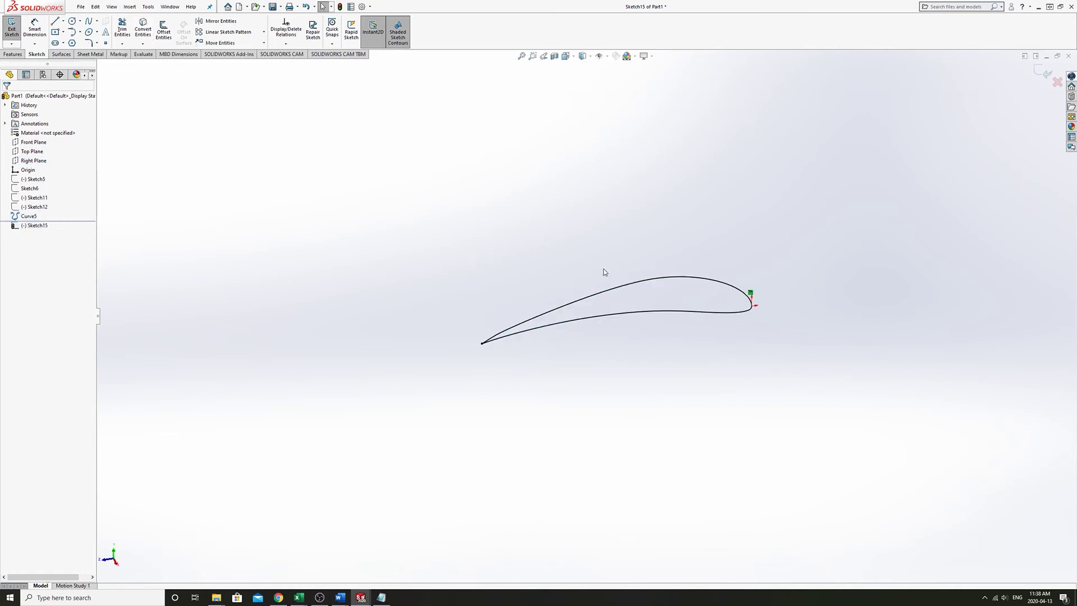
Step: Delete the converted spline's relation to the imported curve and move the freed airfoil up and away from it
middle_drag(648, 285, 649, 291)
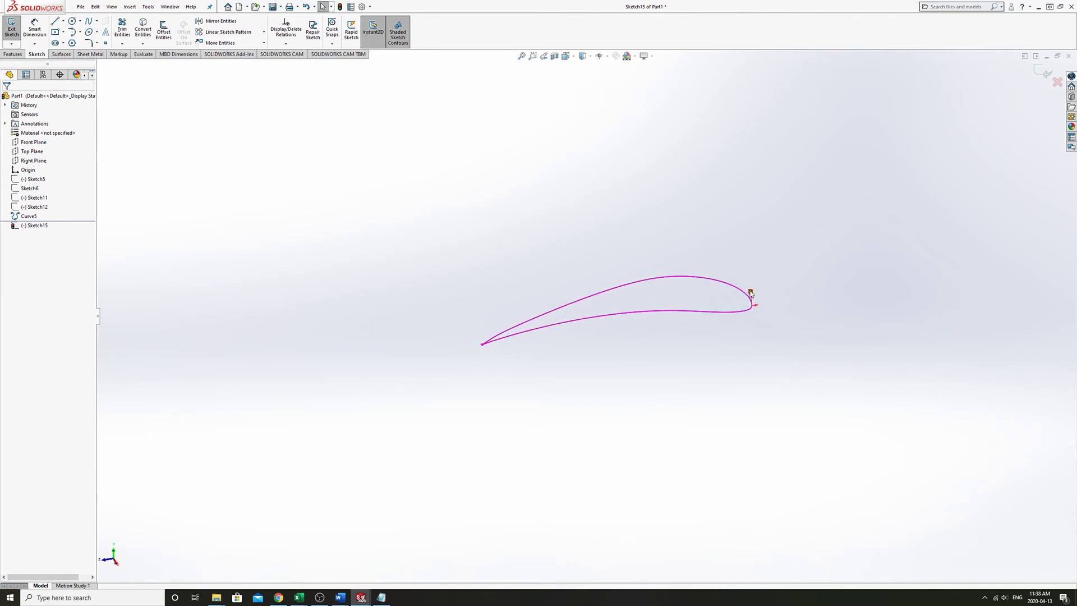
click(750, 292)
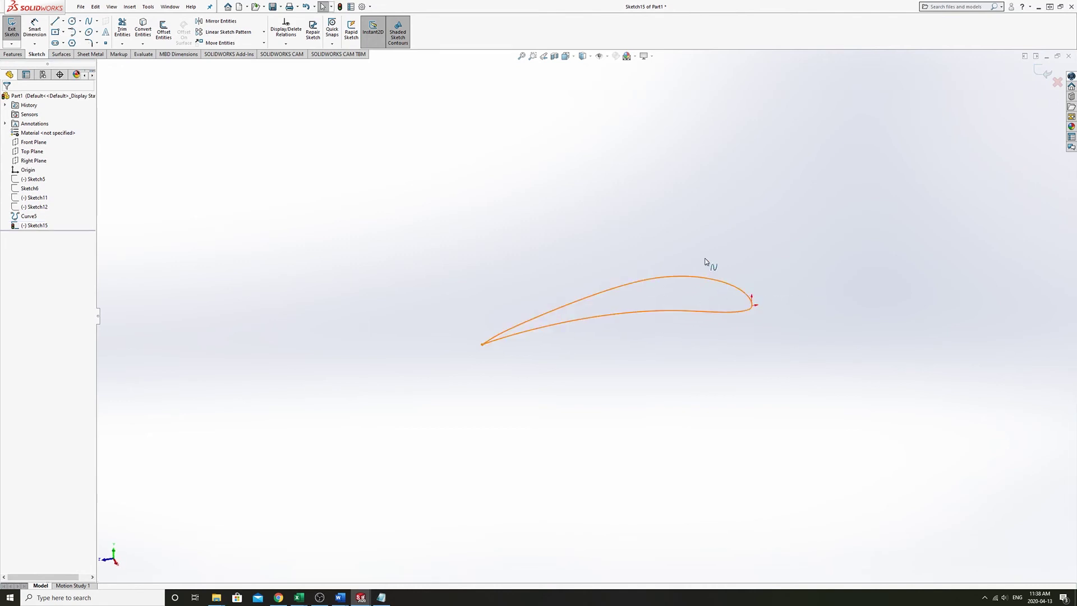
ctrl+drag(719, 282, 639, 233)
scroll(563, 250, down, 1)
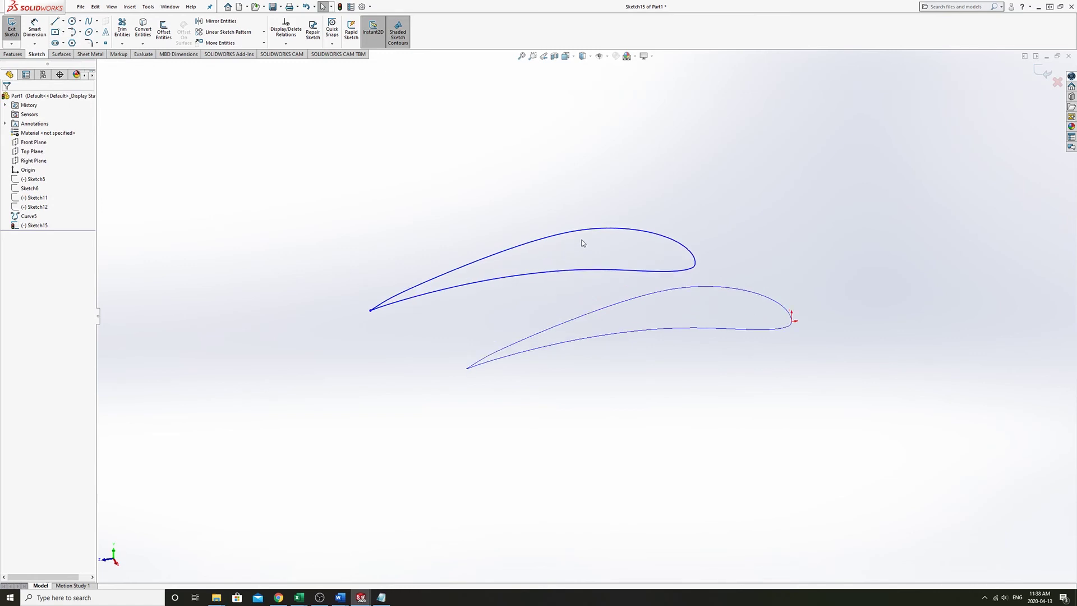
Step: Simplify the detached airfoil spline with Simplify Spline and make it proportional
click(579, 233)
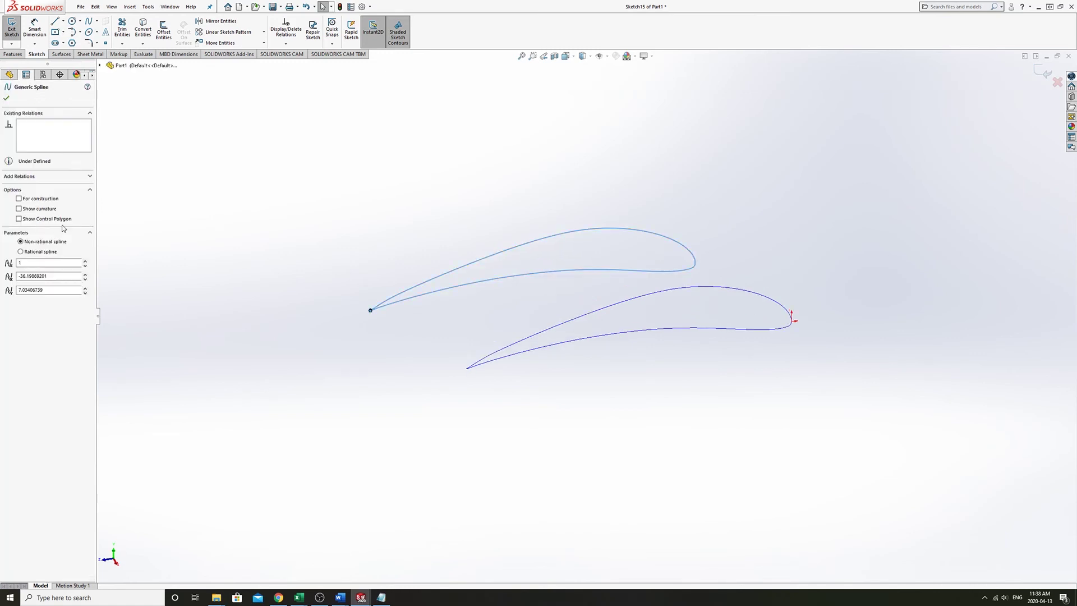
click(147, 6)
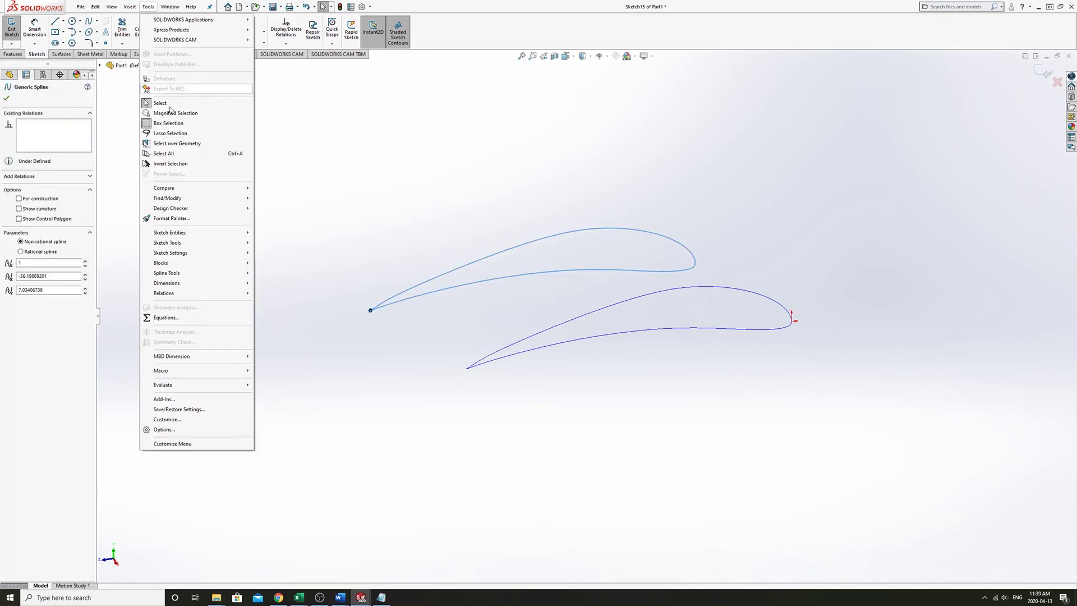
mouse_move(186, 273)
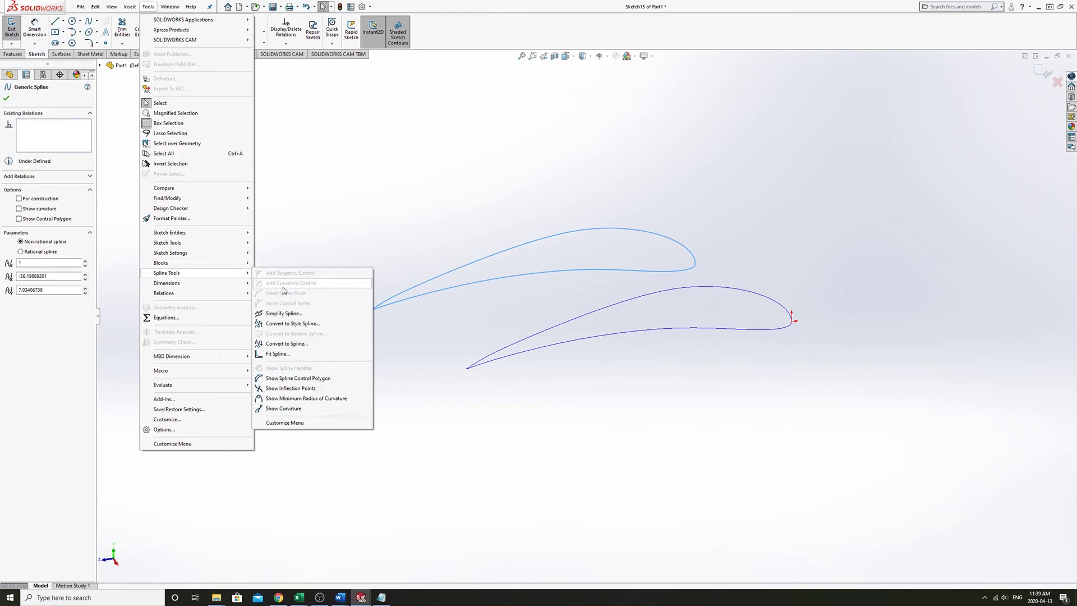
click(286, 313)
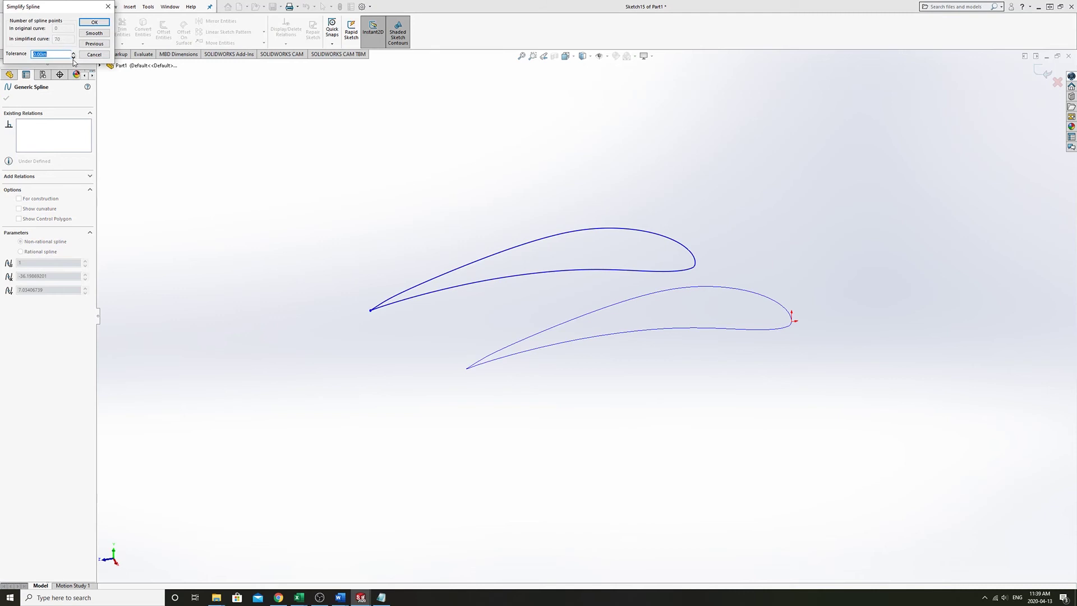
click(91, 23)
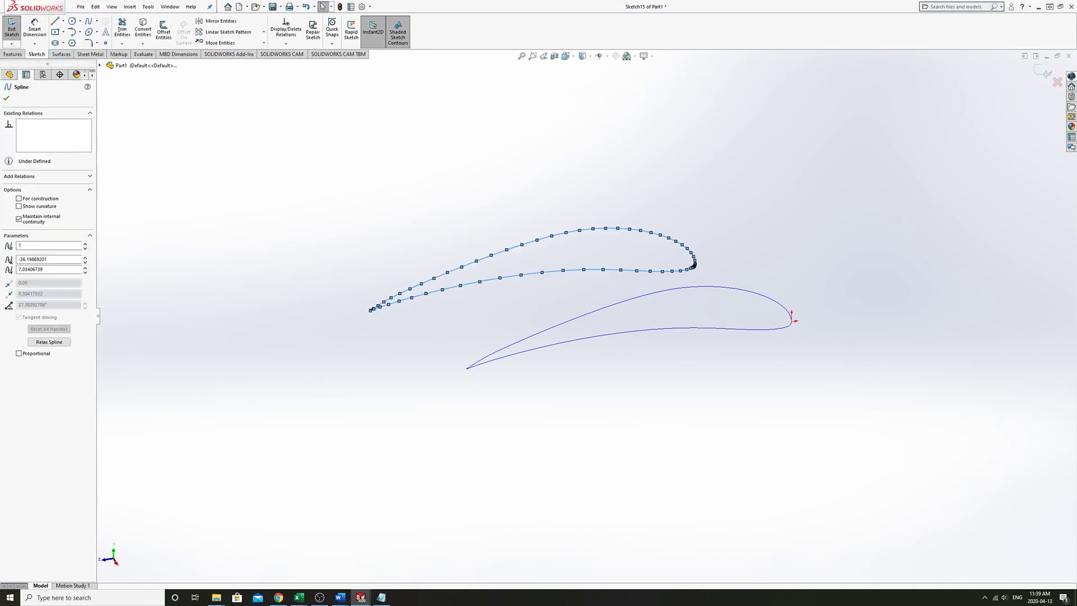
click(24, 355)
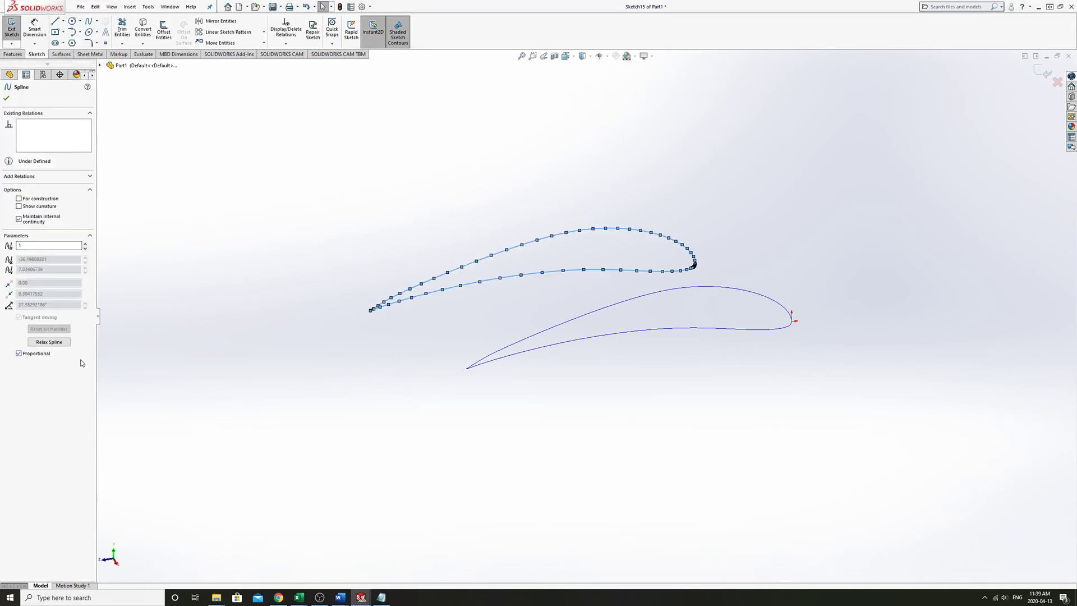
click(6, 99)
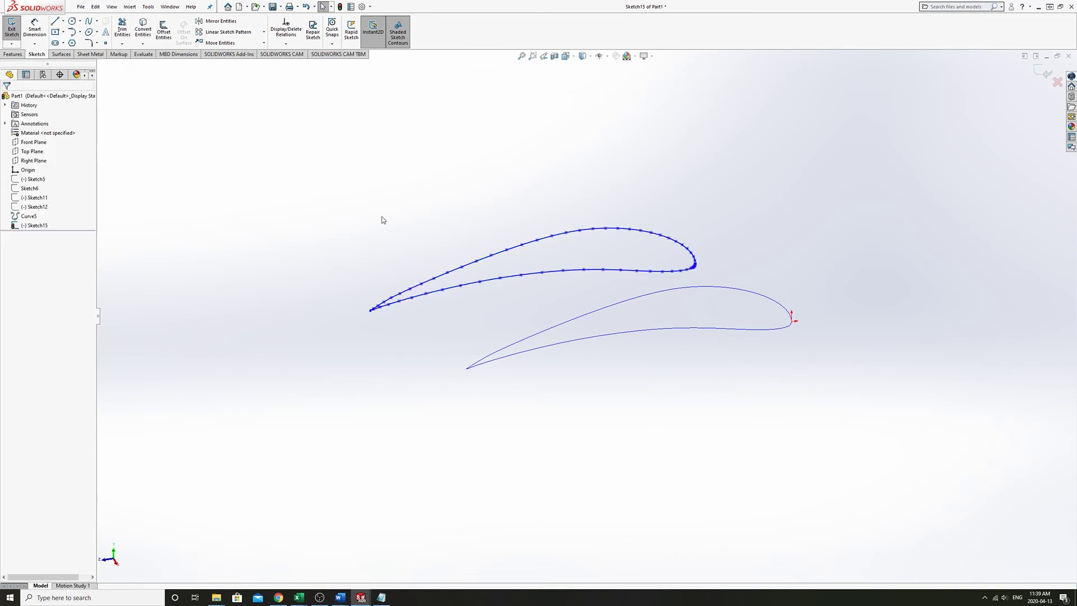
Step: Make the spline point at the airfoil's leading edge coincident with the origin
drag(553, 240, 493, 243)
click(621, 288)
scroll(617, 275, up, 5)
click(484, 305)
scroll(808, 419, down, 5)
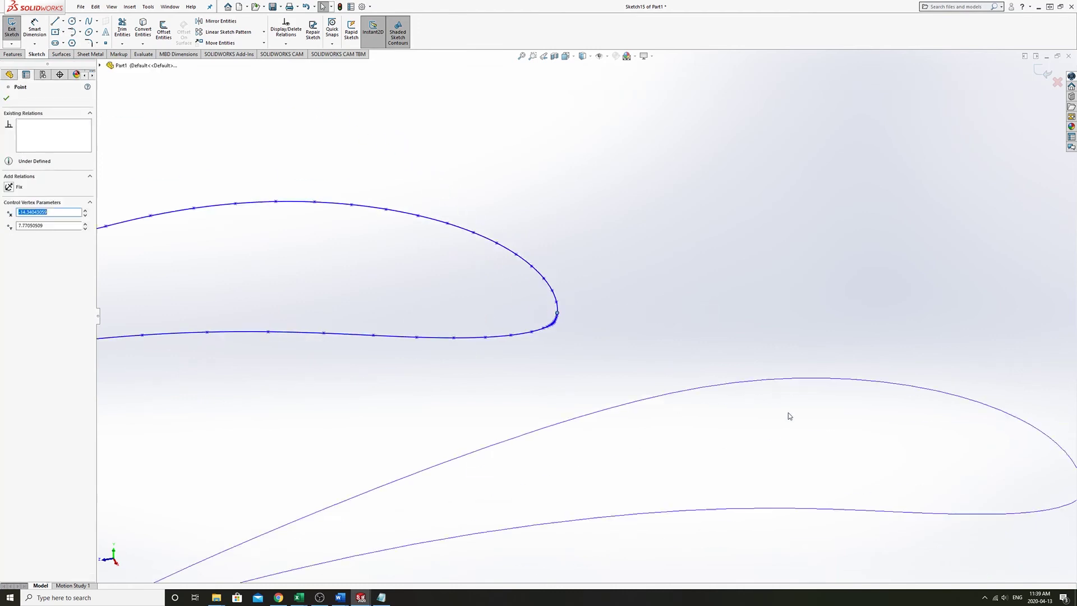
ctrl+click(752, 374)
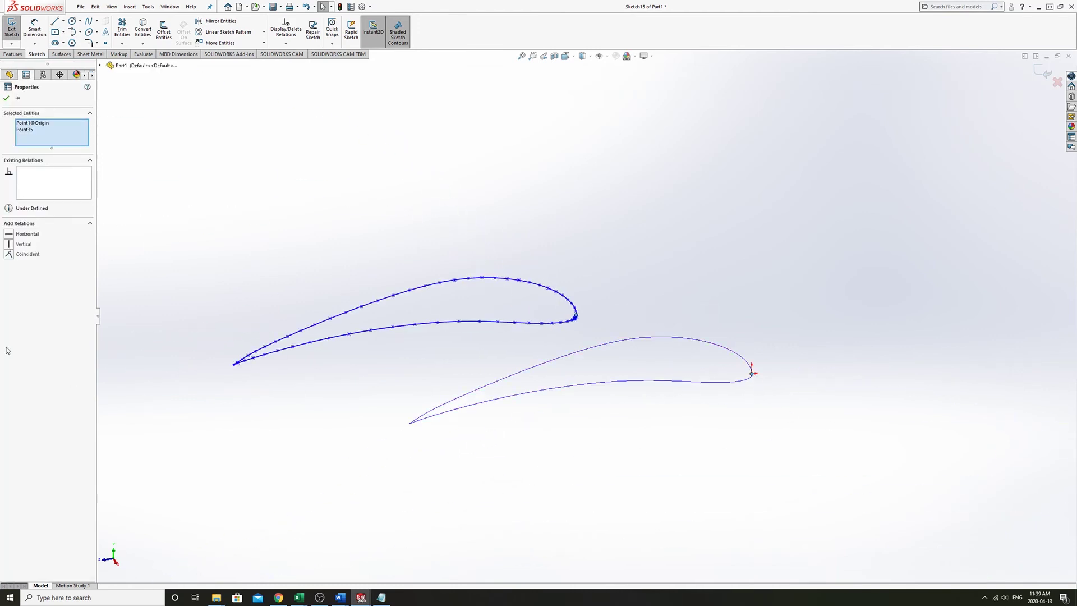
click(9, 254)
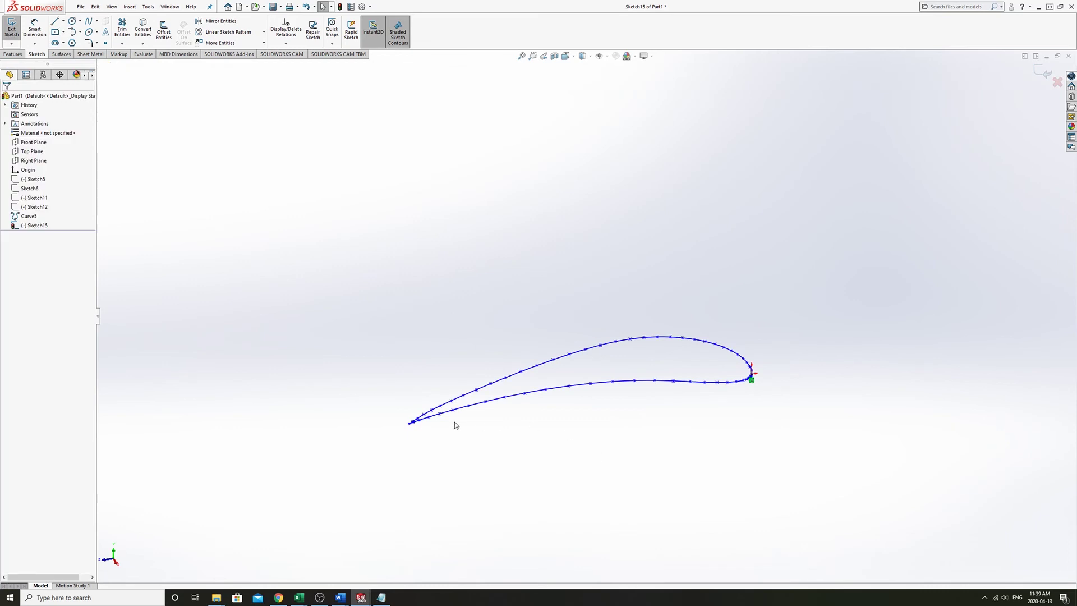
Step: Pull the proportional airfoil's trailing edge upward and outward to rotate and enlarge the profile about the origin, and exit the sketch
drag(410, 422, 345, 335)
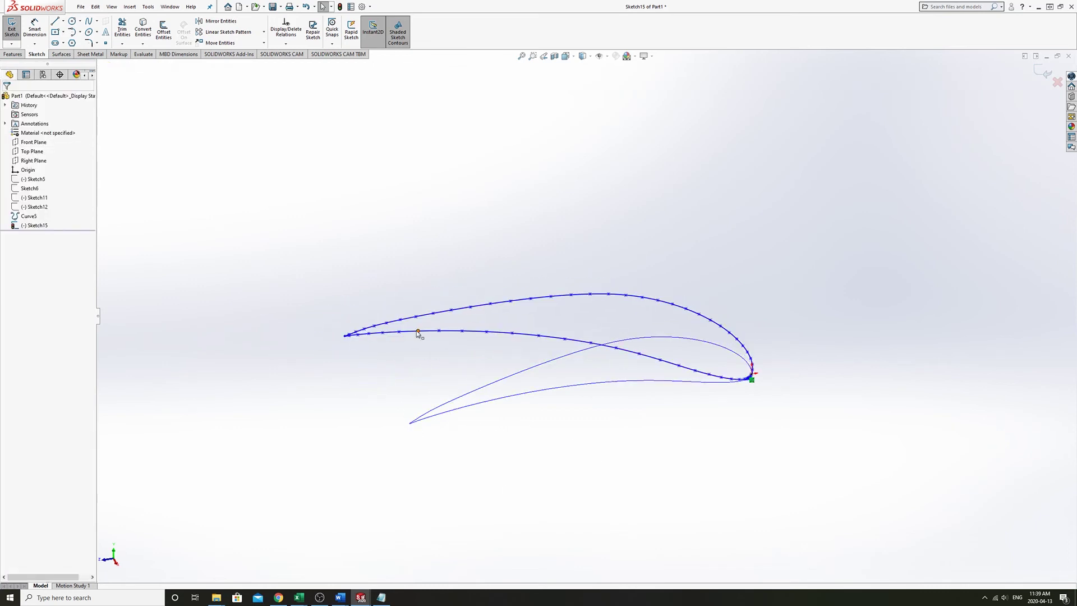
drag(418, 333, 325, 375)
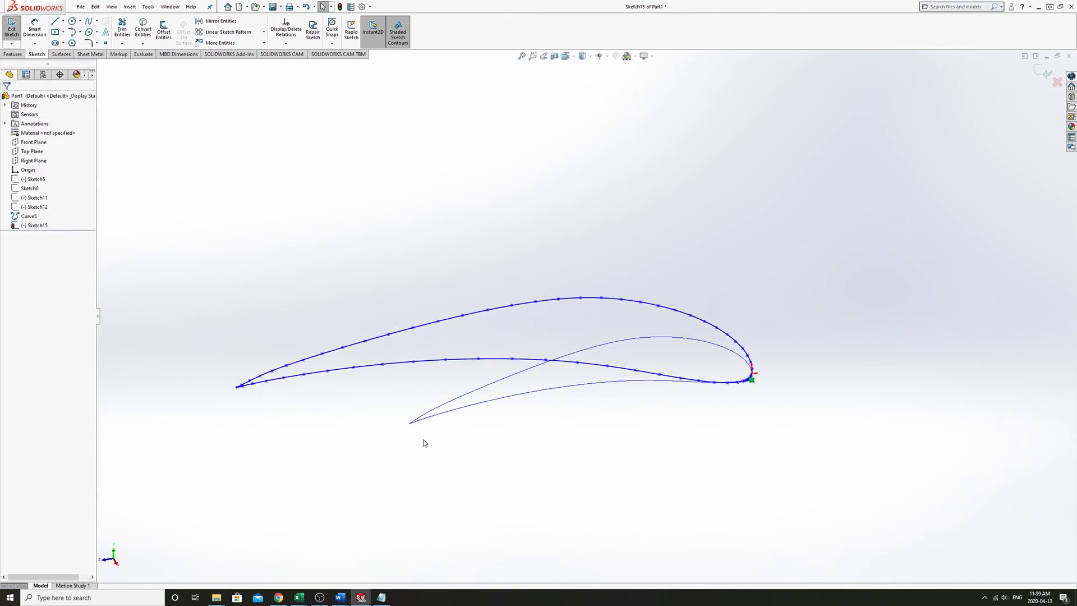
scroll(320, 397, down, 1)
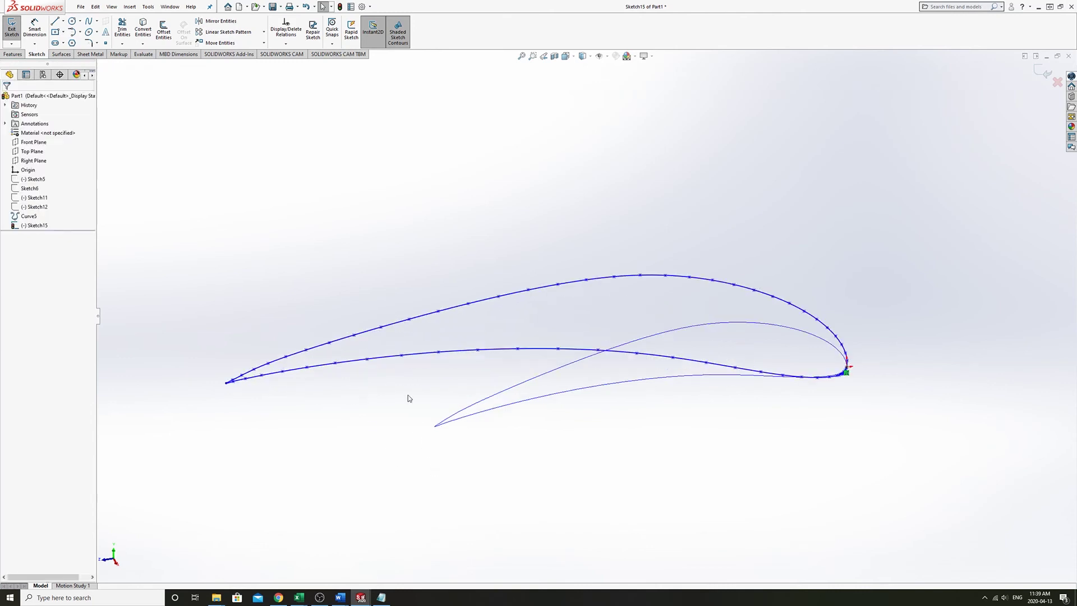
click(11, 28)
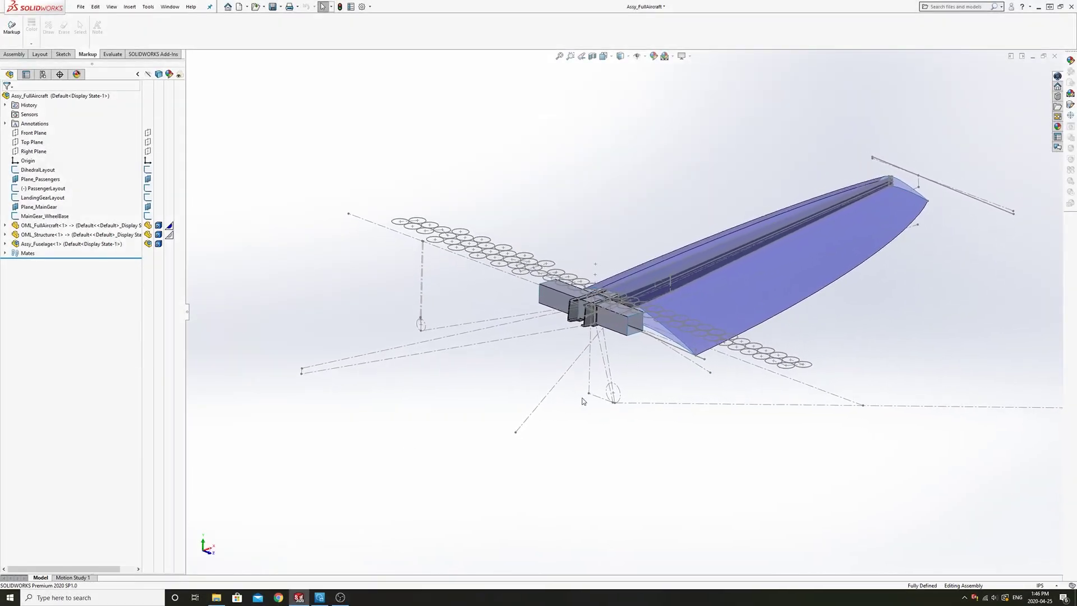
Step: Examine the wing and layout sketches of the full aircraft assembly from the front and from an oblique angle
middle_drag(605, 418, 539, 374)
key(space)
click(539, 372)
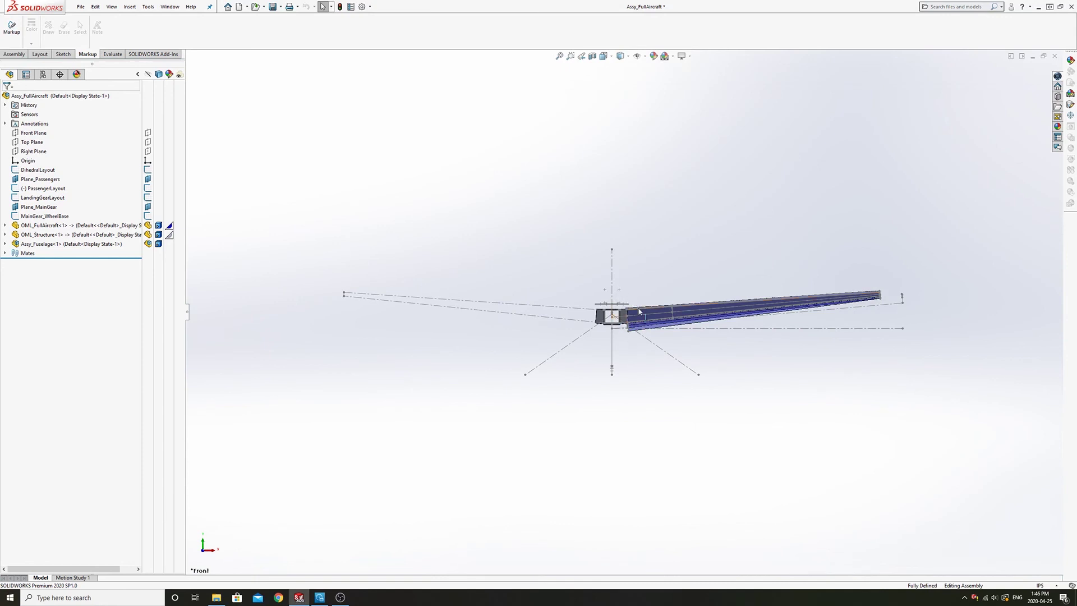
middle_drag(611, 350, 655, 371)
middle_drag(576, 319, 579, 253)
scroll(581, 254, down, 2)
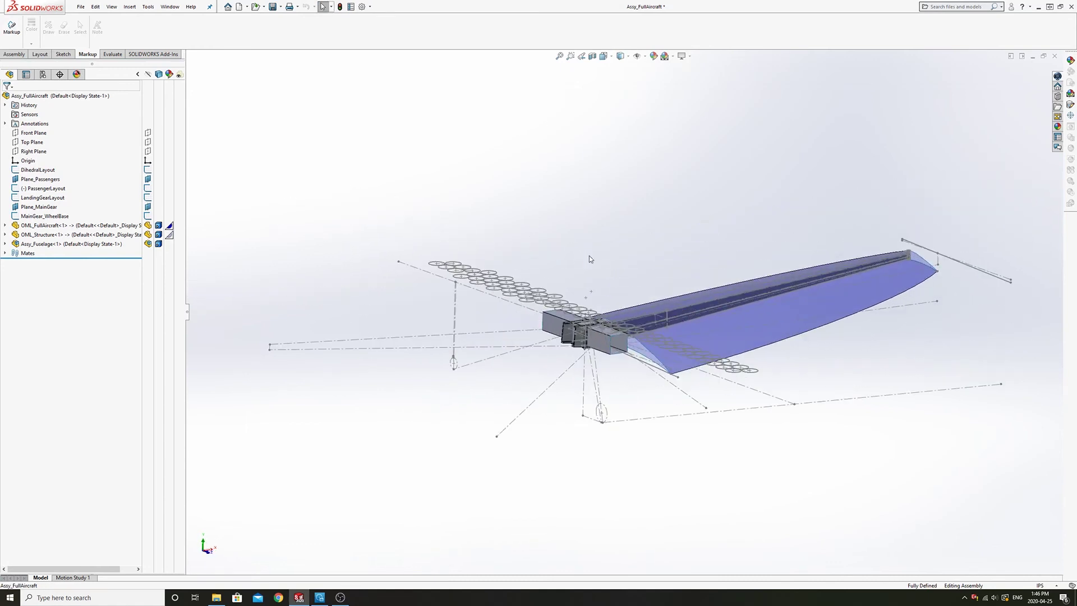
middle_drag(588, 296, 594, 295)
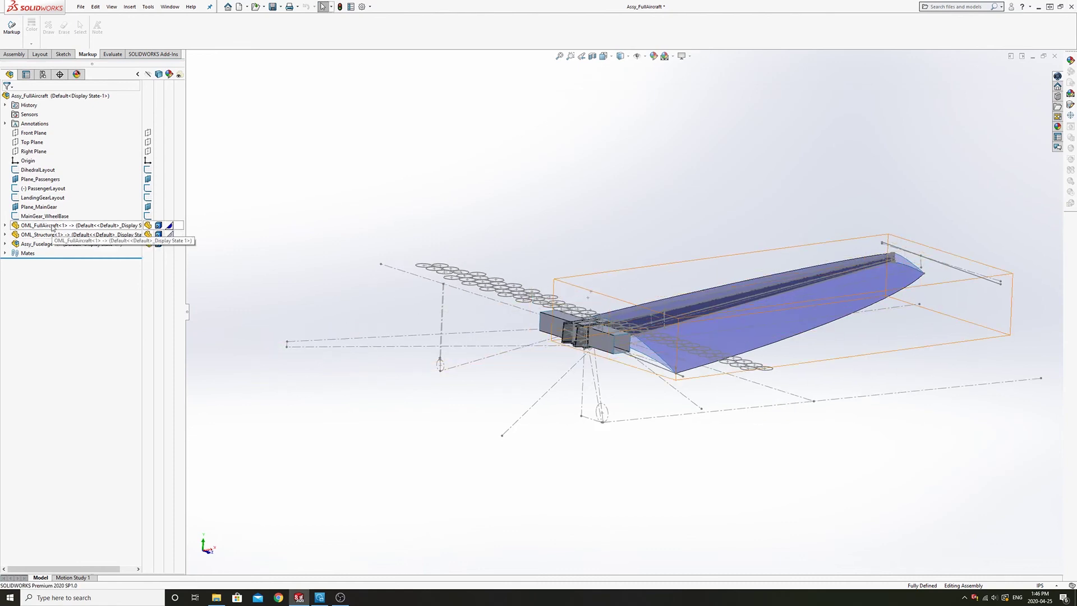
Step: Open the OML_FullAircraft part from the assembly and orient the view to the front
right_click(52, 226)
click(59, 201)
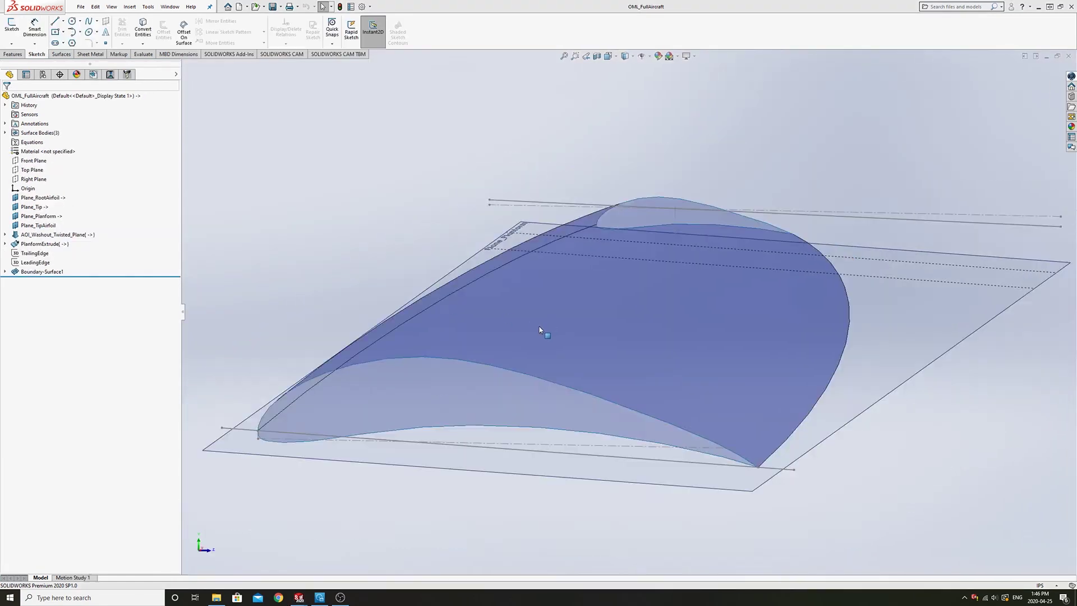
scroll(540, 330, up, 8)
key(space)
middle_drag(568, 330, 513, 338)
key(Escape)
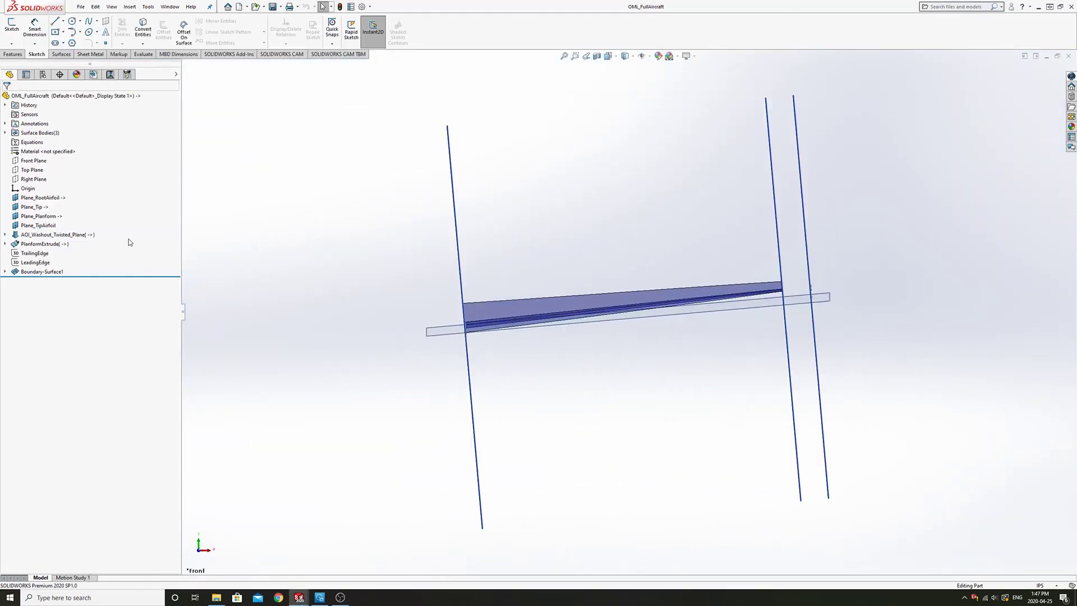
Step: Highlight the Right and Top planes to compare their positions with the wing, and clear the selection
click(34, 179)
ctrl+click(28, 171)
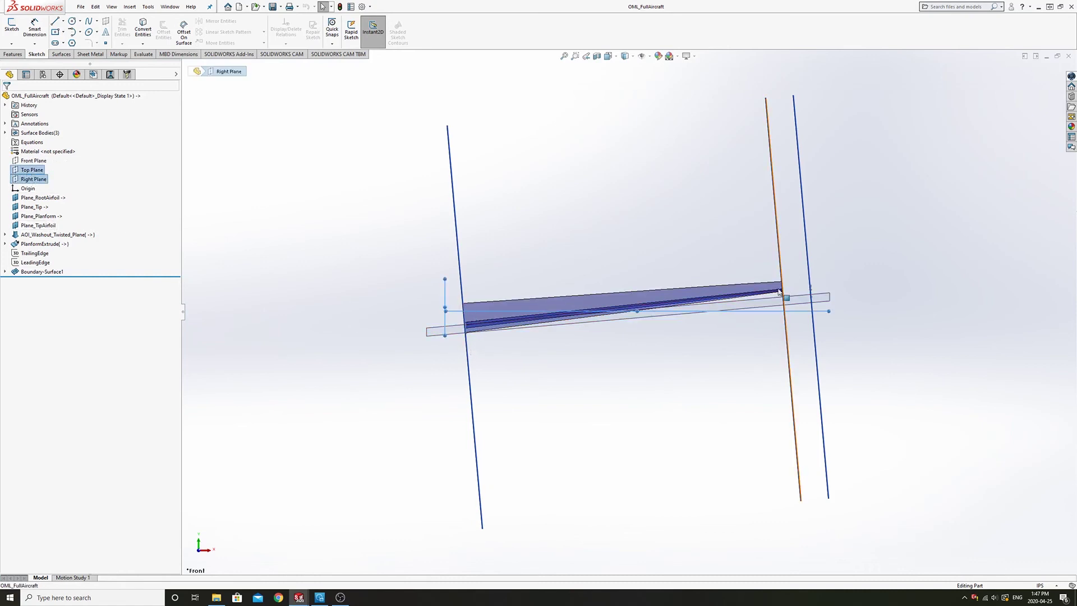
click(414, 303)
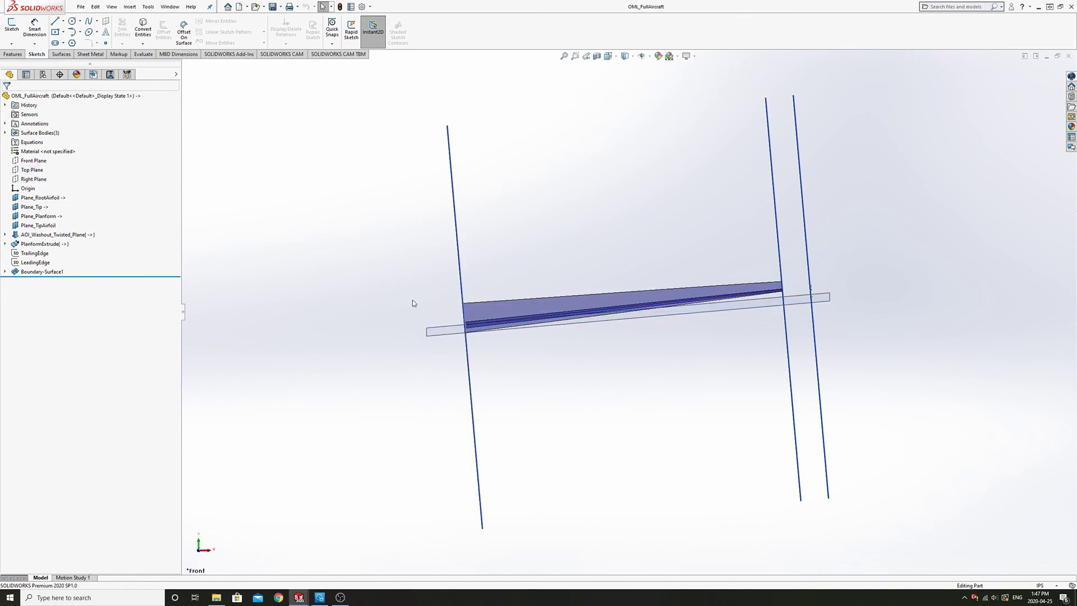
Step: Insert a curve through XYZ points using the Eppler420 text file
click(130, 6)
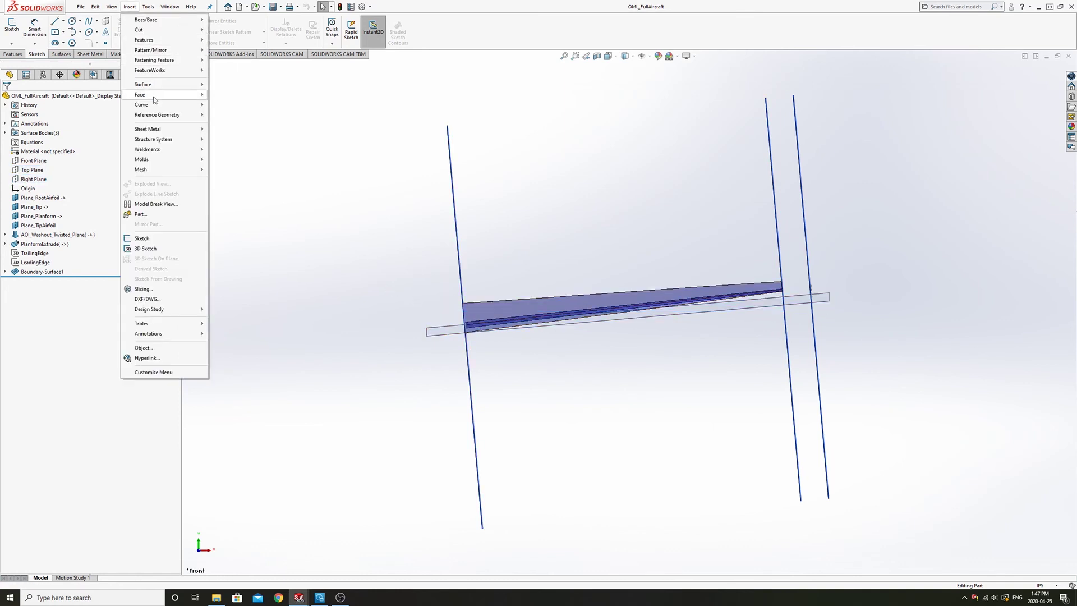
mouse_move(157, 104)
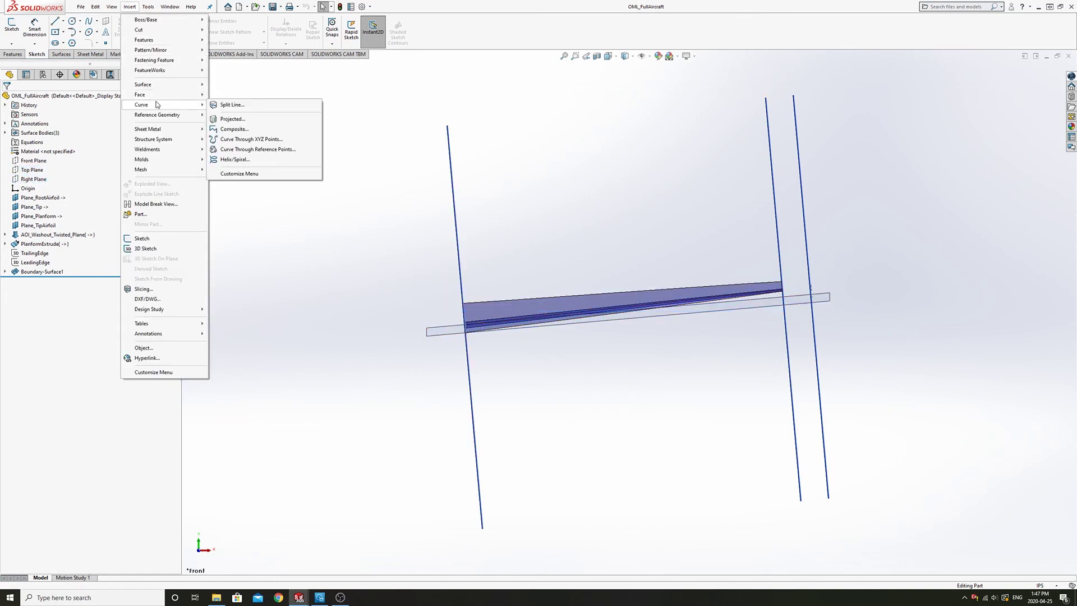
click(247, 139)
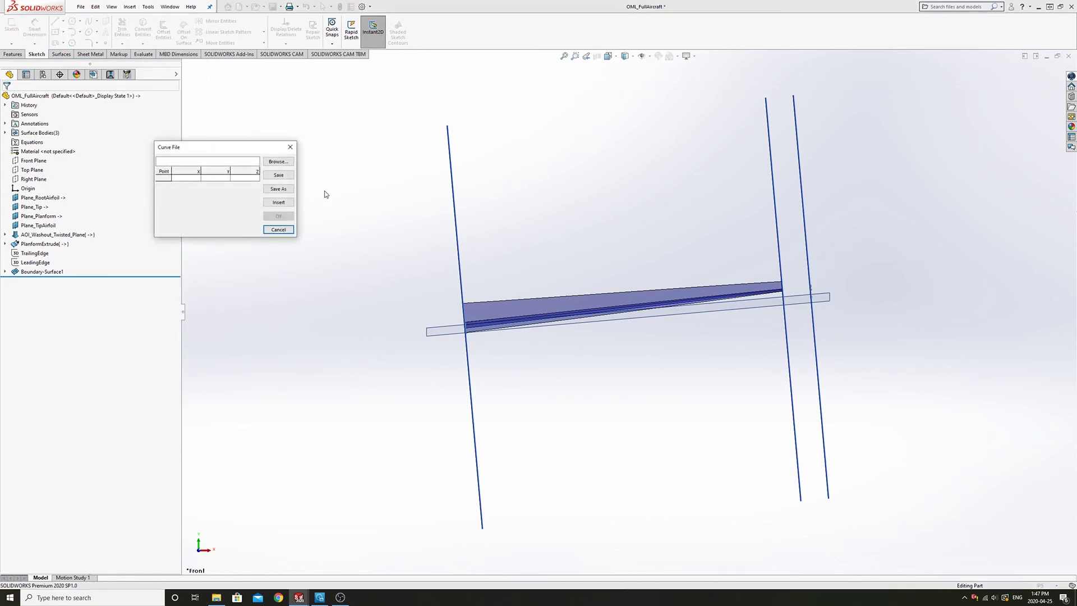
click(278, 161)
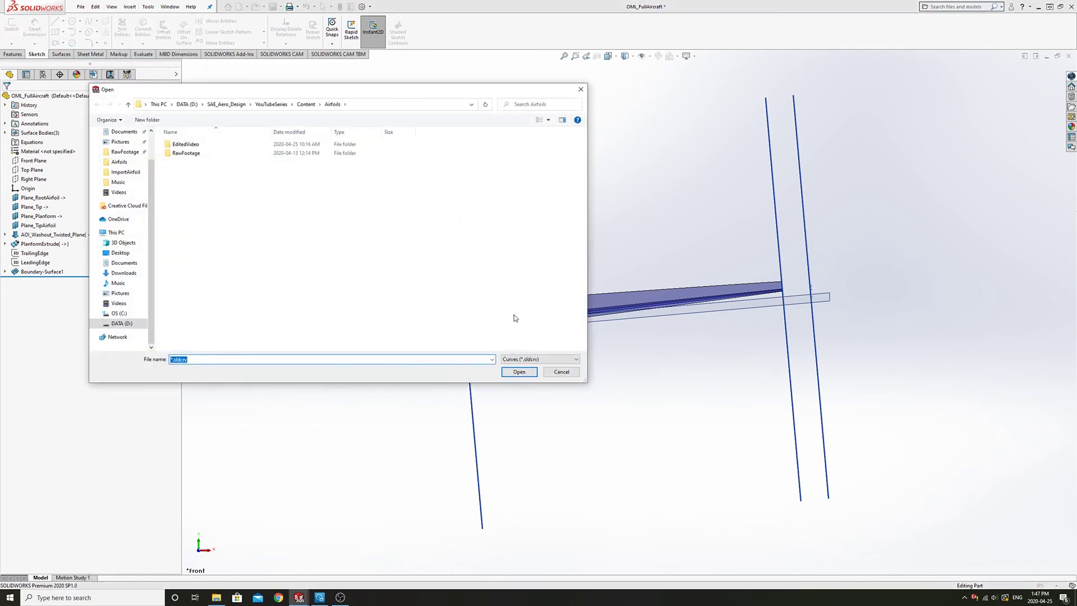
click(532, 358)
click(527, 373)
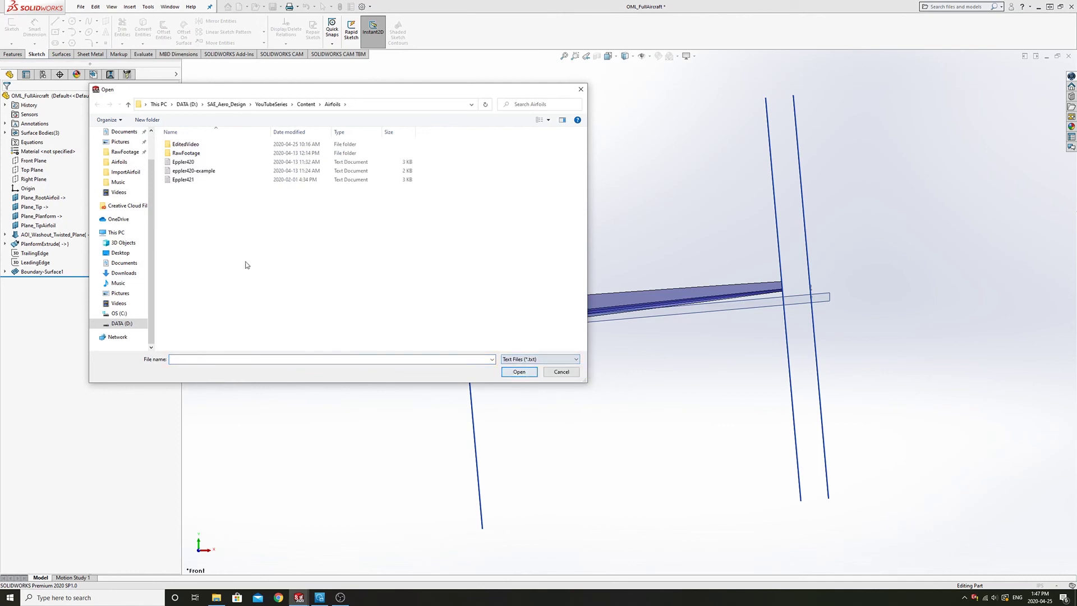
click(183, 162)
click(516, 371)
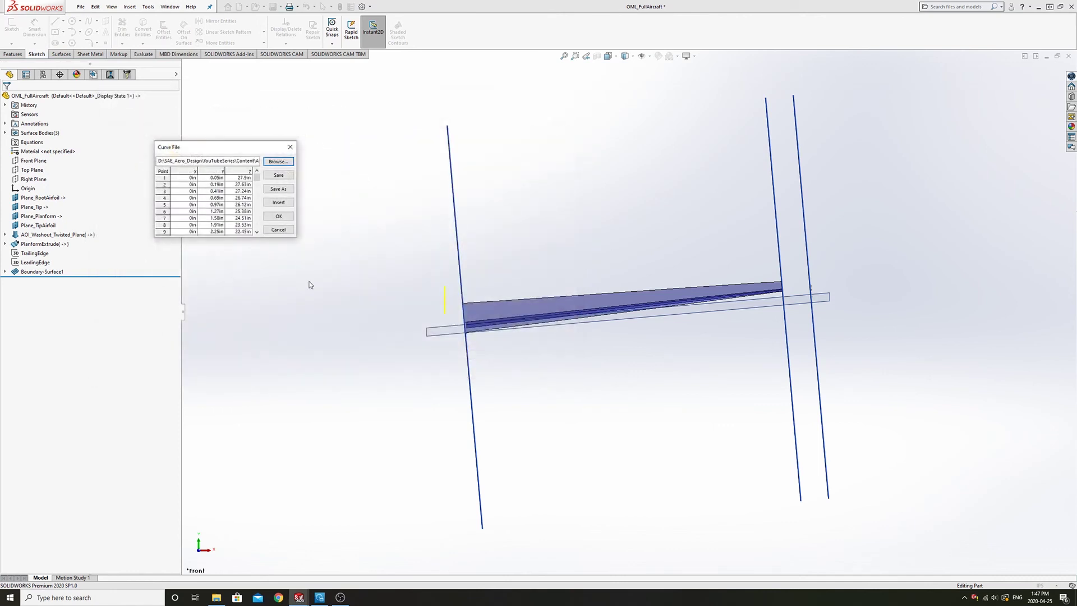
click(279, 217)
Step: Start a sketch on the Right Plane and convert the imported airfoil curve into sketch geometry
middle_drag(469, 296, 453, 307)
key(space)
click(430, 348)
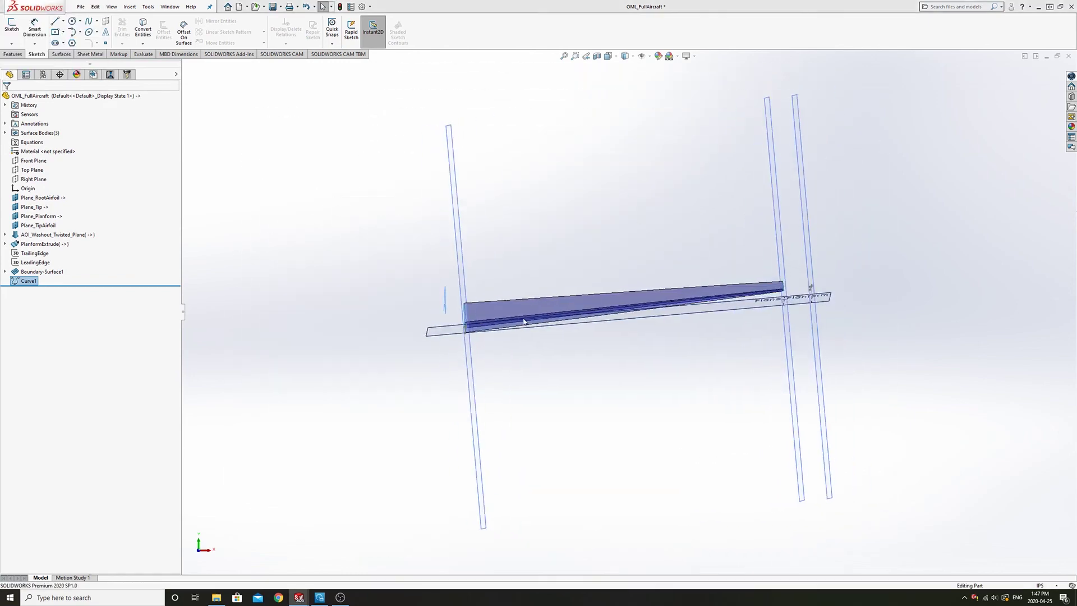
click(445, 308)
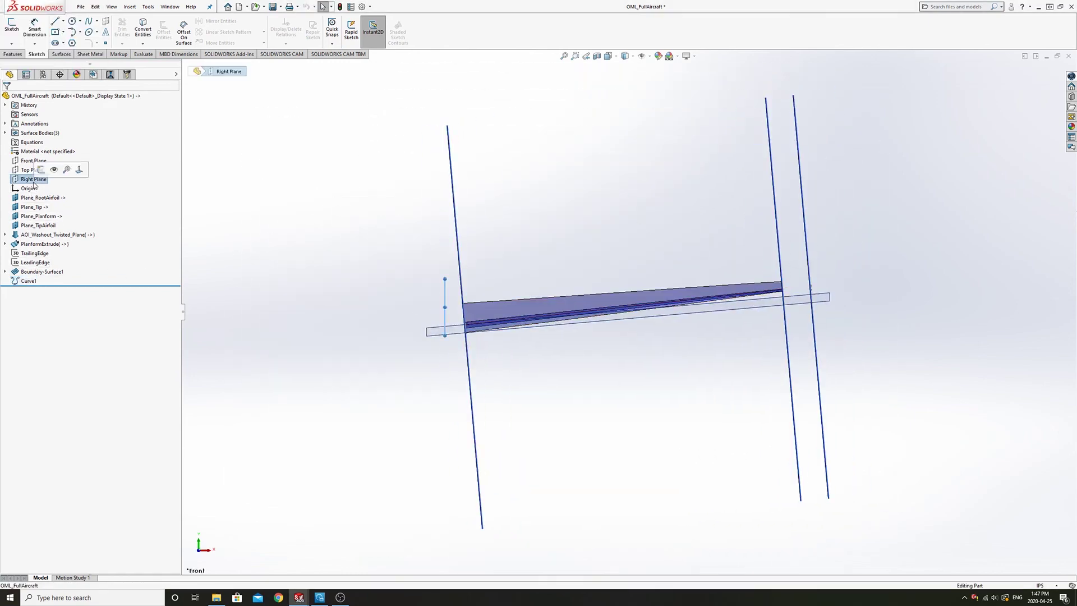
click(12, 28)
middle_drag(445, 345, 430, 339)
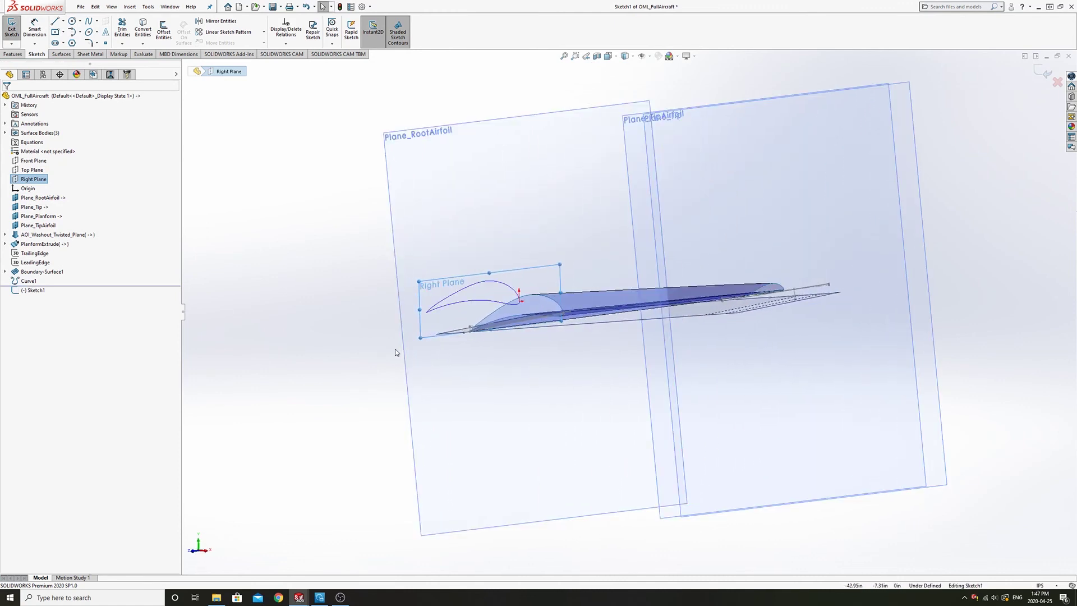
click(28, 280)
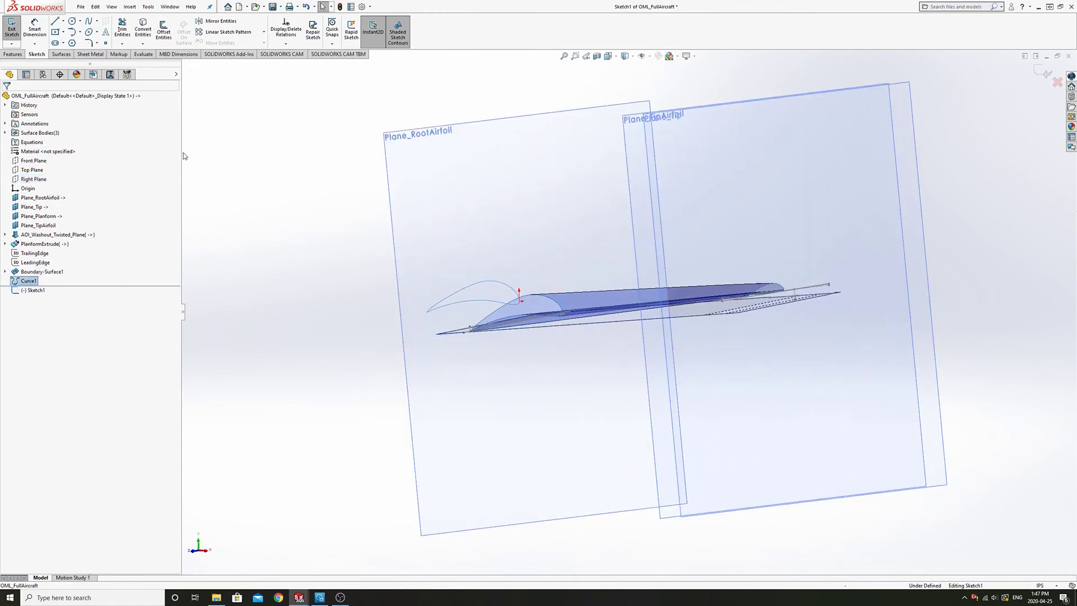
click(143, 38)
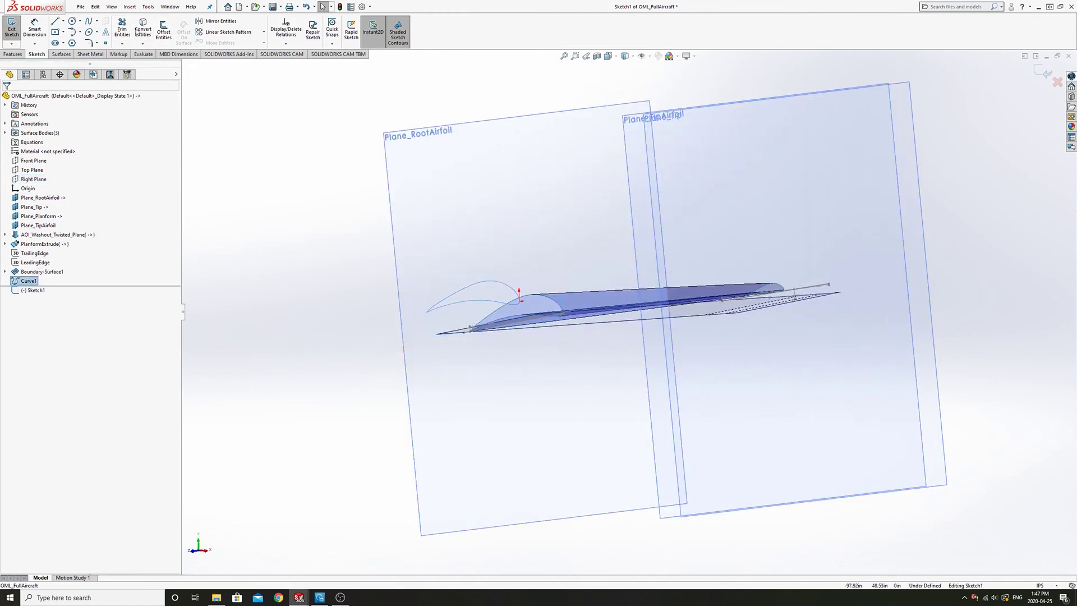
Step: Delete the relation tying the converted airfoil spline to the imported curve, and exit the sketch
click(521, 293)
key(Delete)
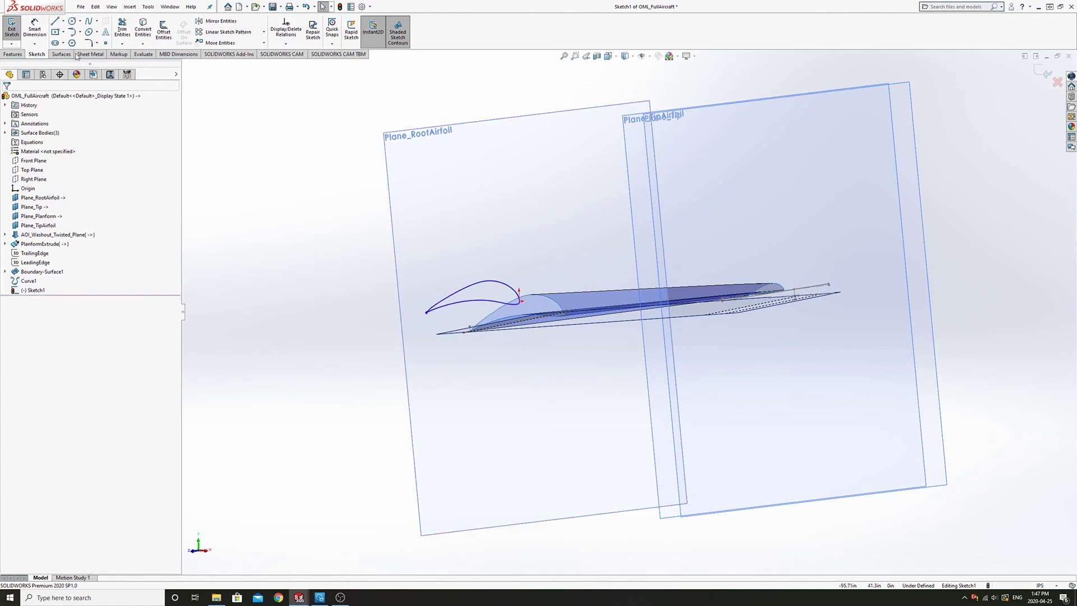
click(12, 34)
Step: Delete the imported airfoil curve feature from the part, keeping the airfoil sketch
right_click(27, 280)
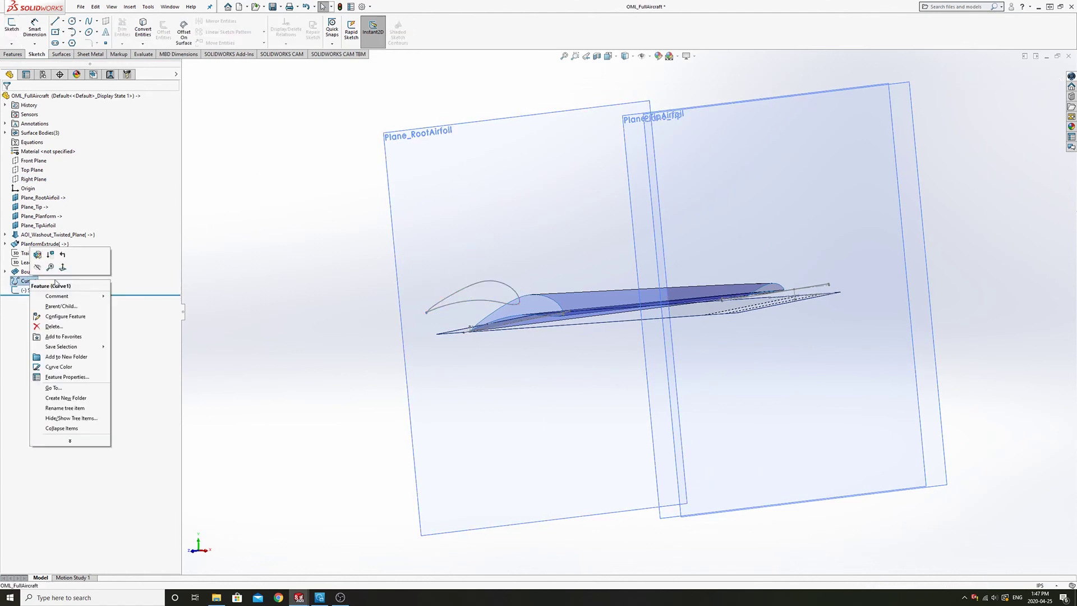
click(58, 326)
click(596, 257)
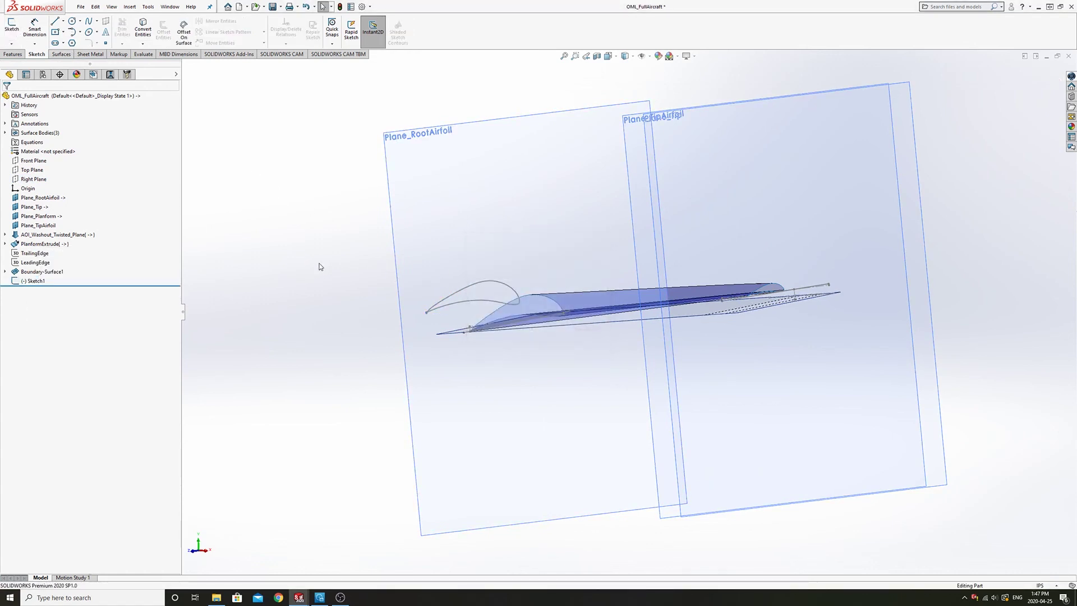
Step: Compare the orientation of Plane_RootAirfoil with the Right Plane from the front and at a slight angle
click(36, 281)
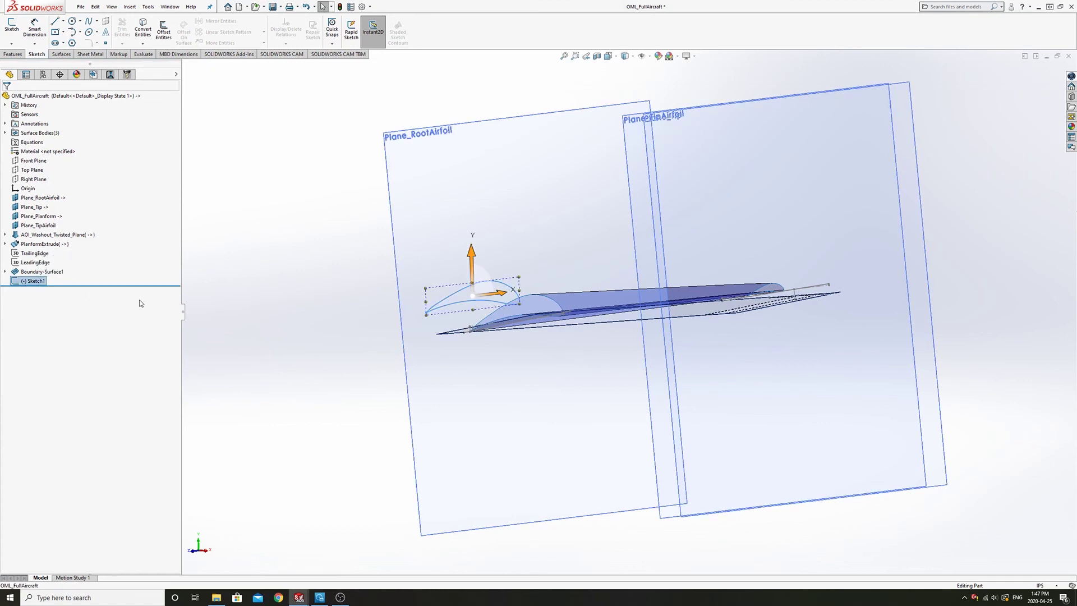
click(40, 197)
key(space)
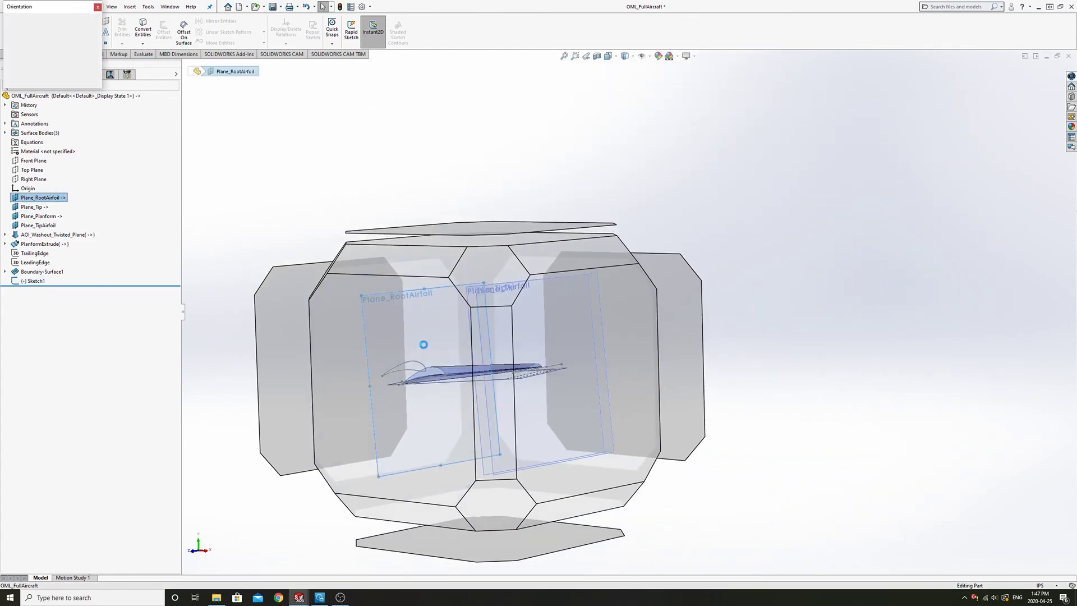
click(421, 345)
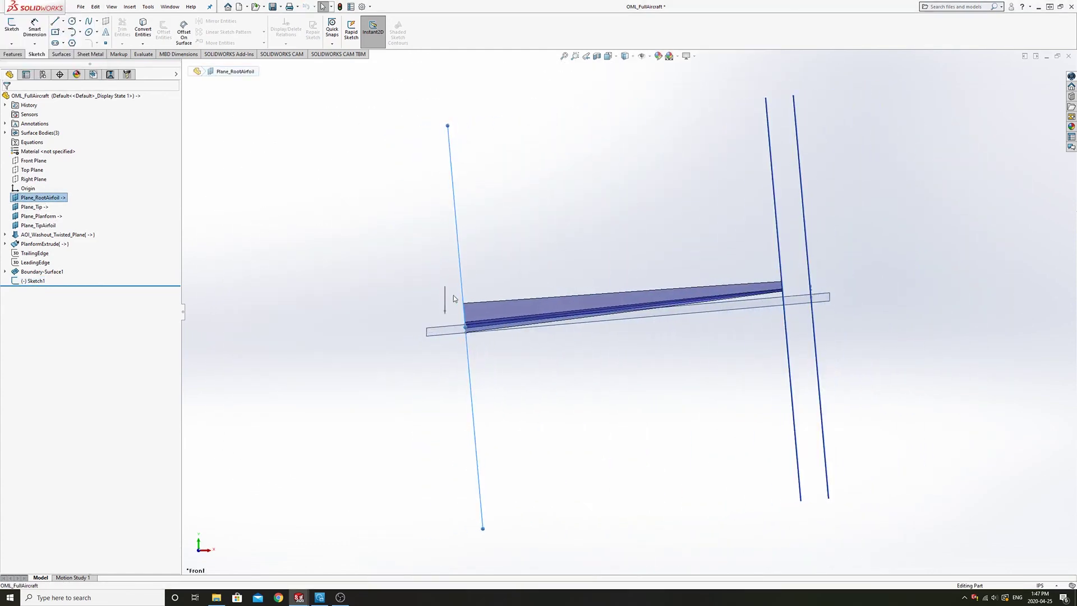
click(38, 181)
middle_drag(345, 317, 340, 318)
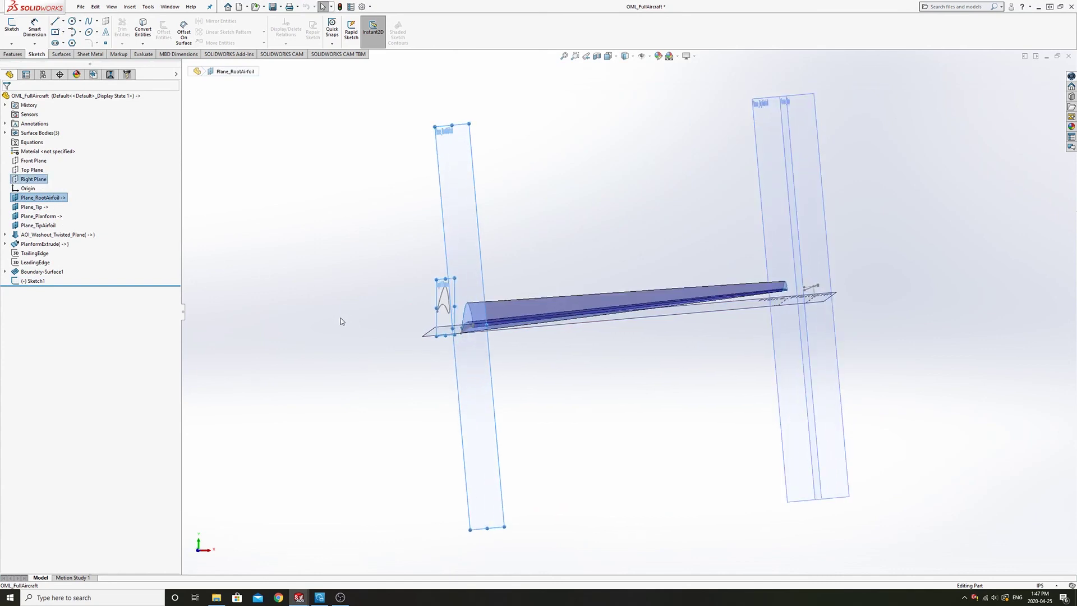
Step: Copy the airfoil sketch from the Right Plane onto Plane_RootAirfoil
click(34, 280)
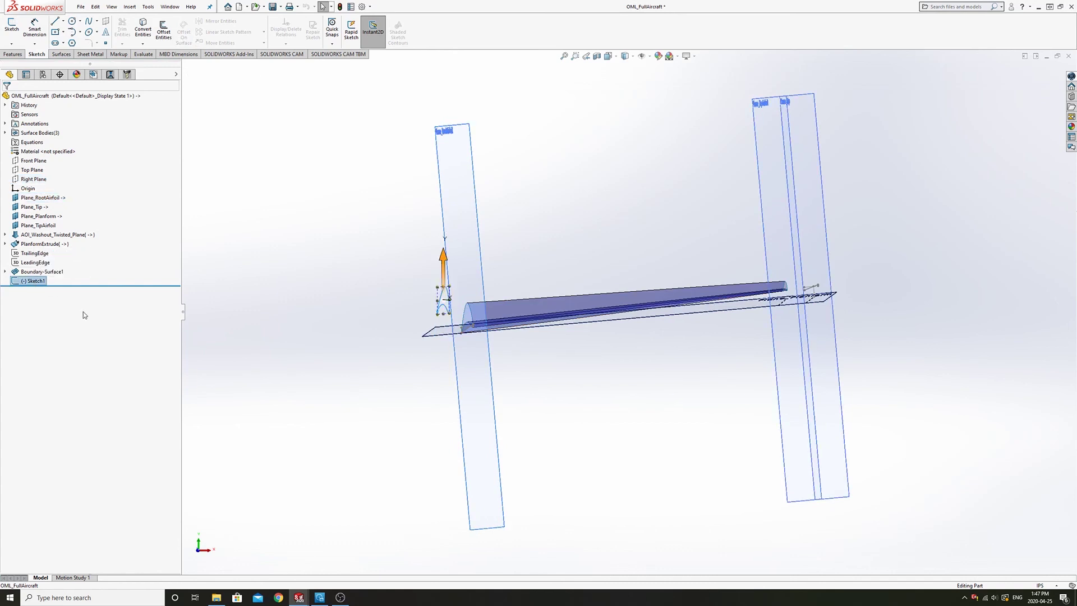
click(42, 197)
key(ctrl+v)
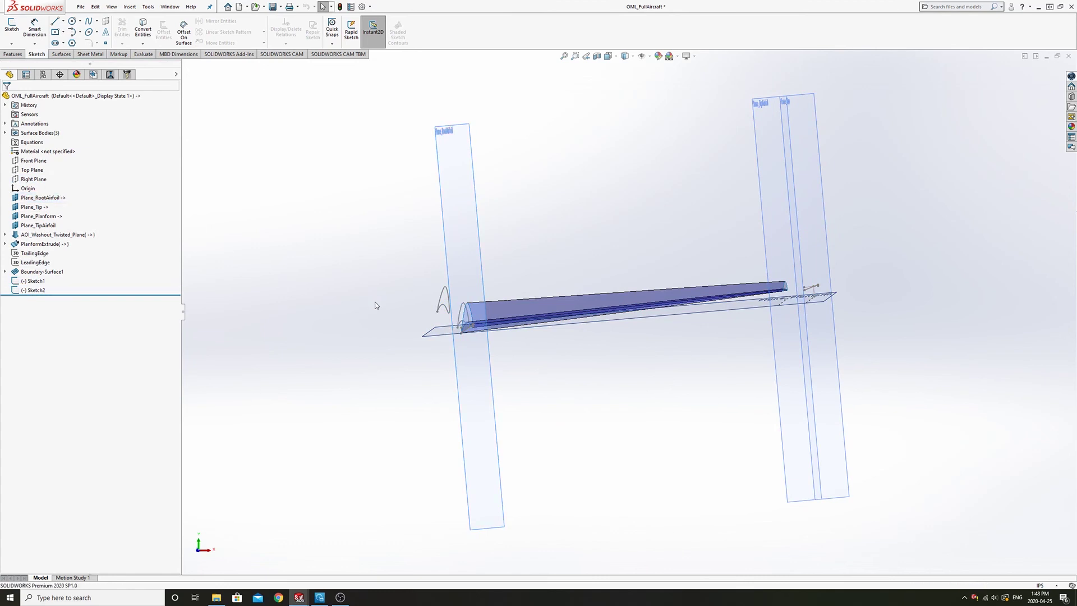
Step: Delete the original airfoil sketch on the Right Plane, leaving the copy on Plane_RootAirfoil
key(space)
click(429, 354)
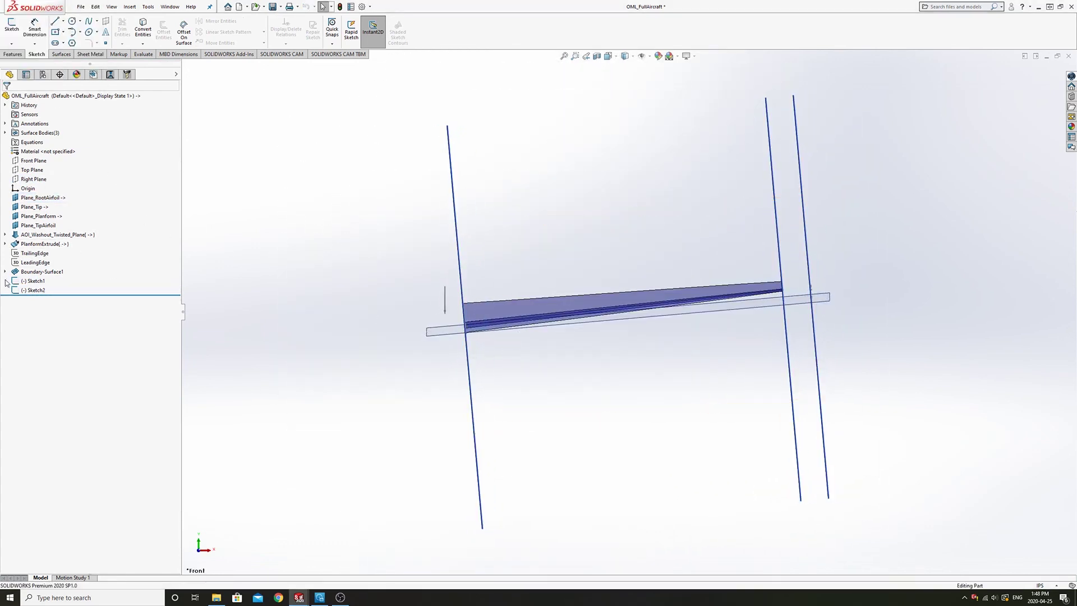
click(34, 280)
right_click(33, 280)
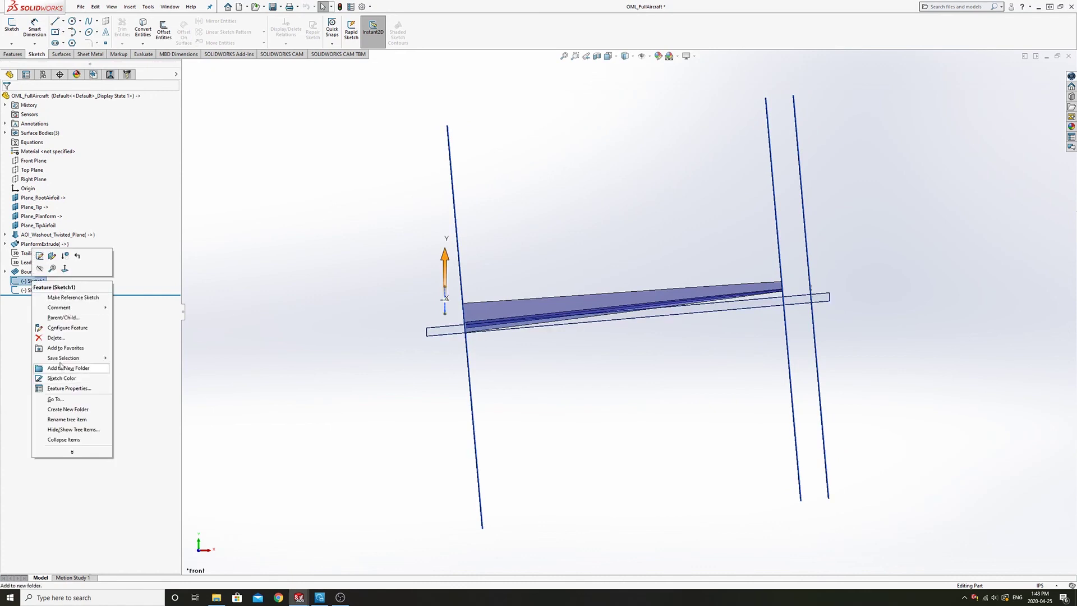
click(56, 337)
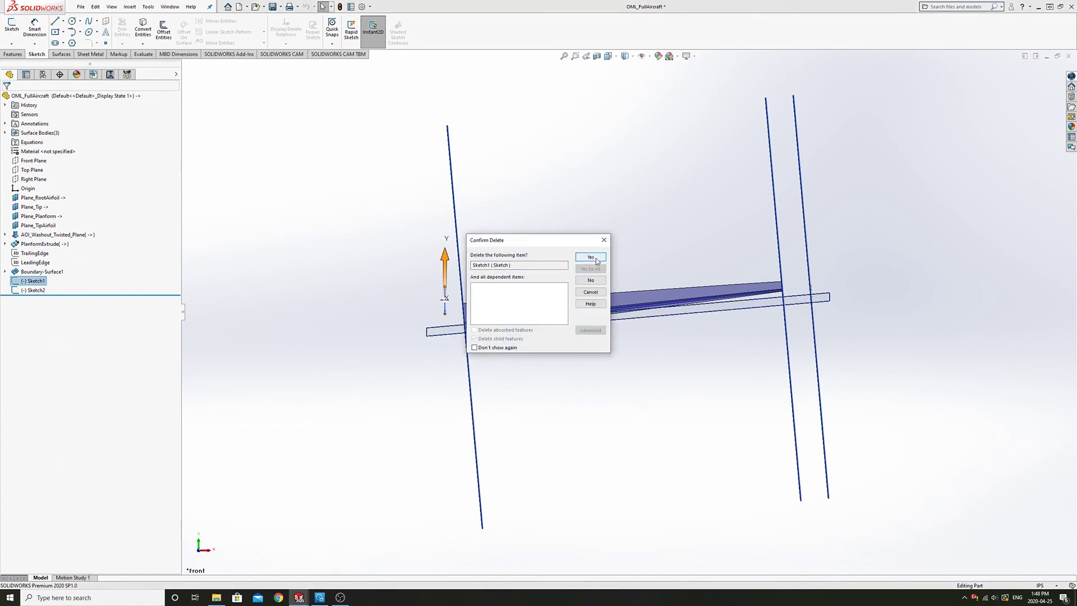
click(590, 257)
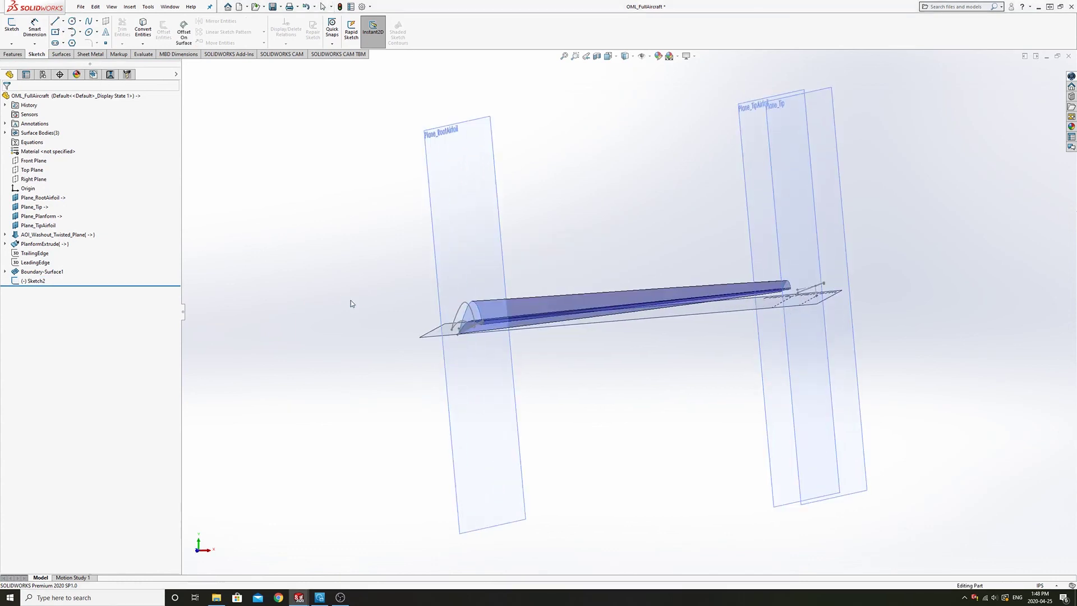
Step: Edit the airfoil sketch on Plane_RootAirfoil, pull the profile to a steeper pitch, and check it against the plane from the front and obliquely
click(35, 280)
click(12, 31)
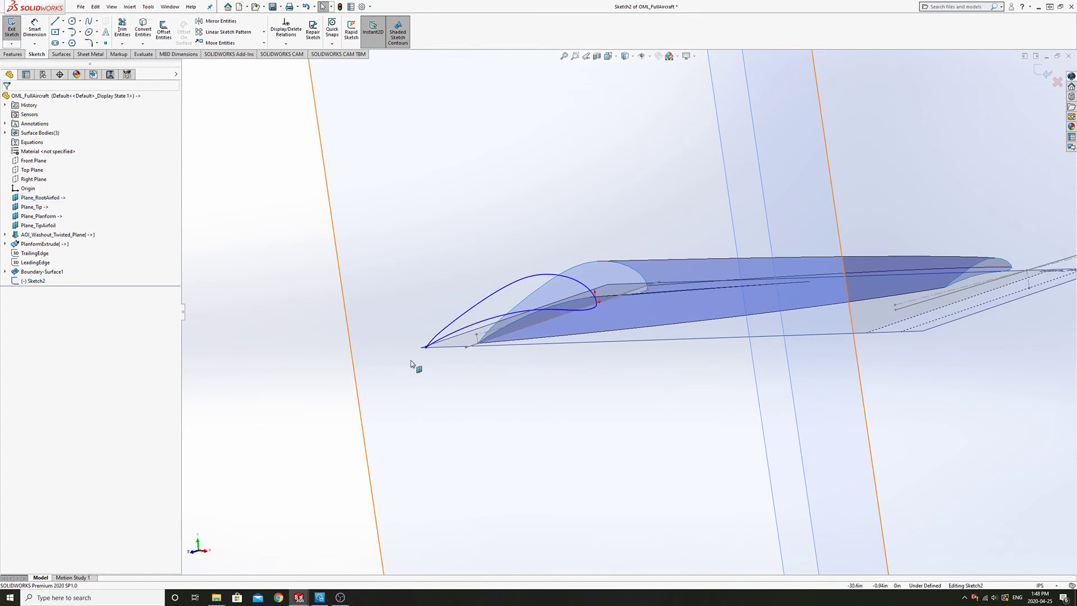
drag(426, 347, 418, 341)
drag(559, 217, 624, 242)
click(546, 364)
key(space)
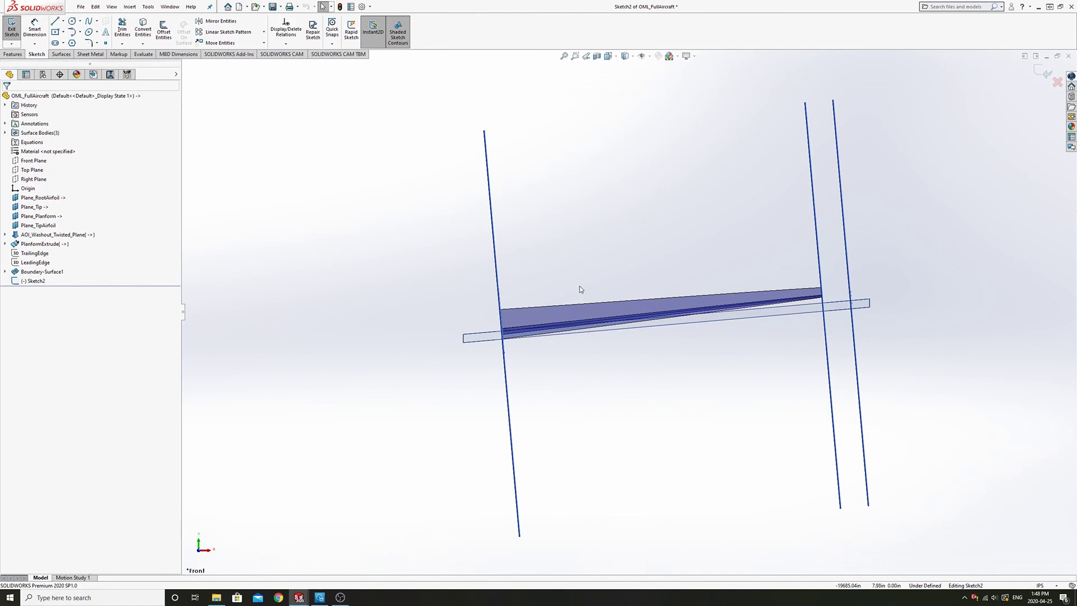
middle_drag(575, 283, 514, 292)
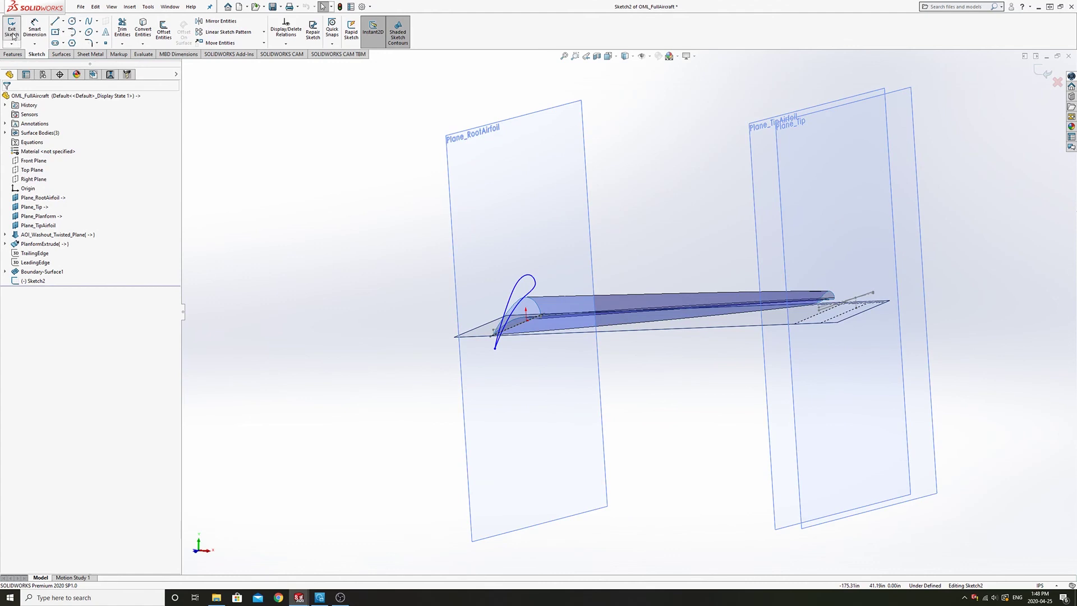